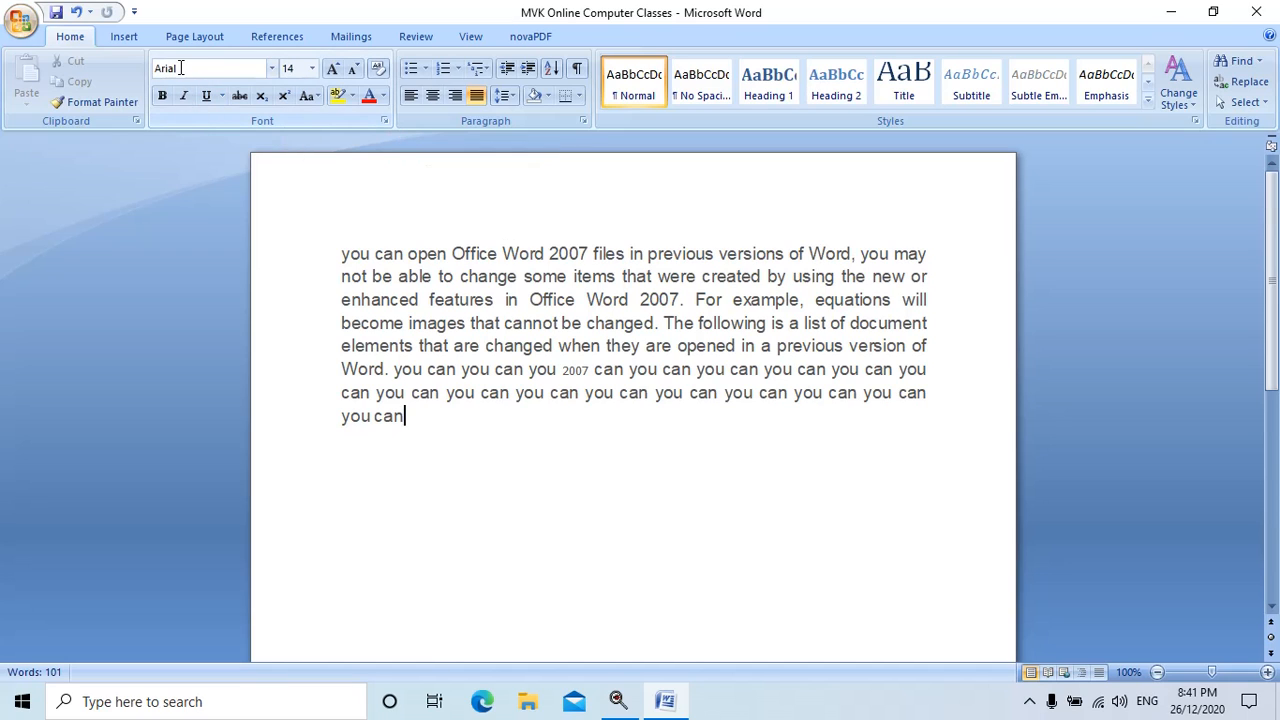
Change the font of the paragraph's first word, "you", to Cambria (Headings)
{"action": "left_click", "coordinate": [272, 68]}
{"action": "left_click", "coordinate": [273, 68]}
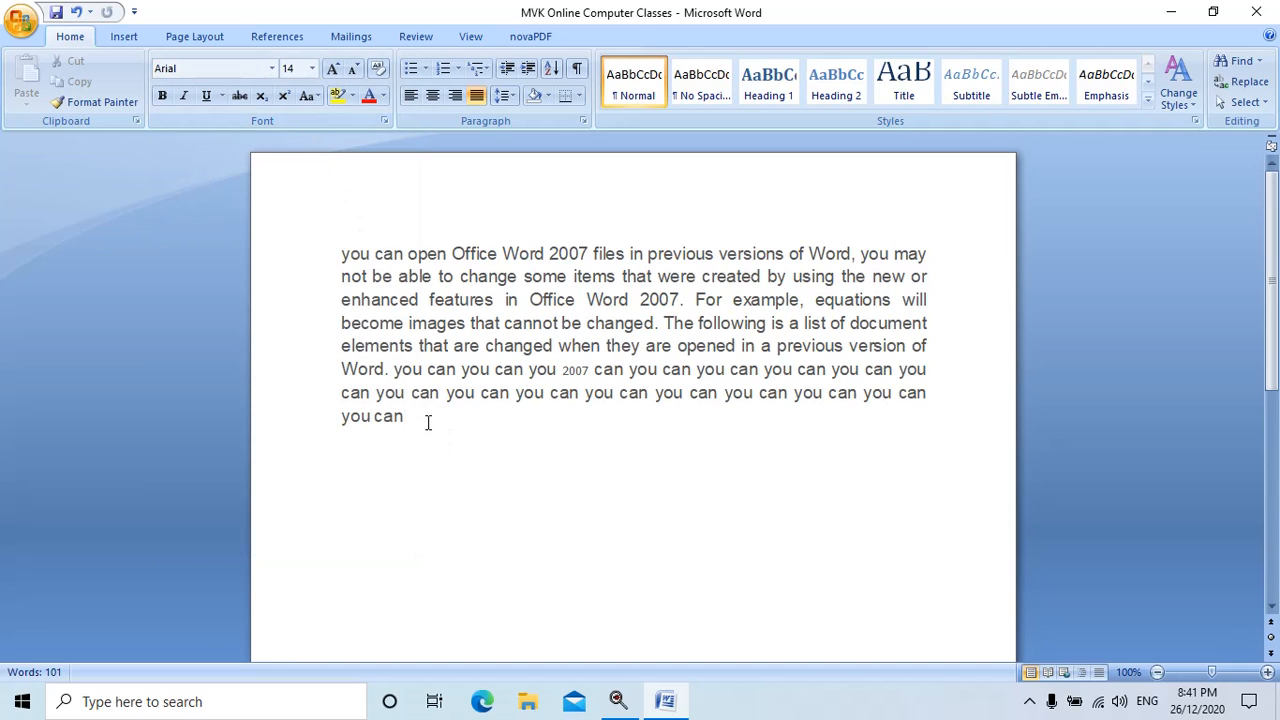
{"action": "left_click", "coordinate": [342, 253]}
{"action": "left_click", "coordinate": [376, 250], "text": "shift"}
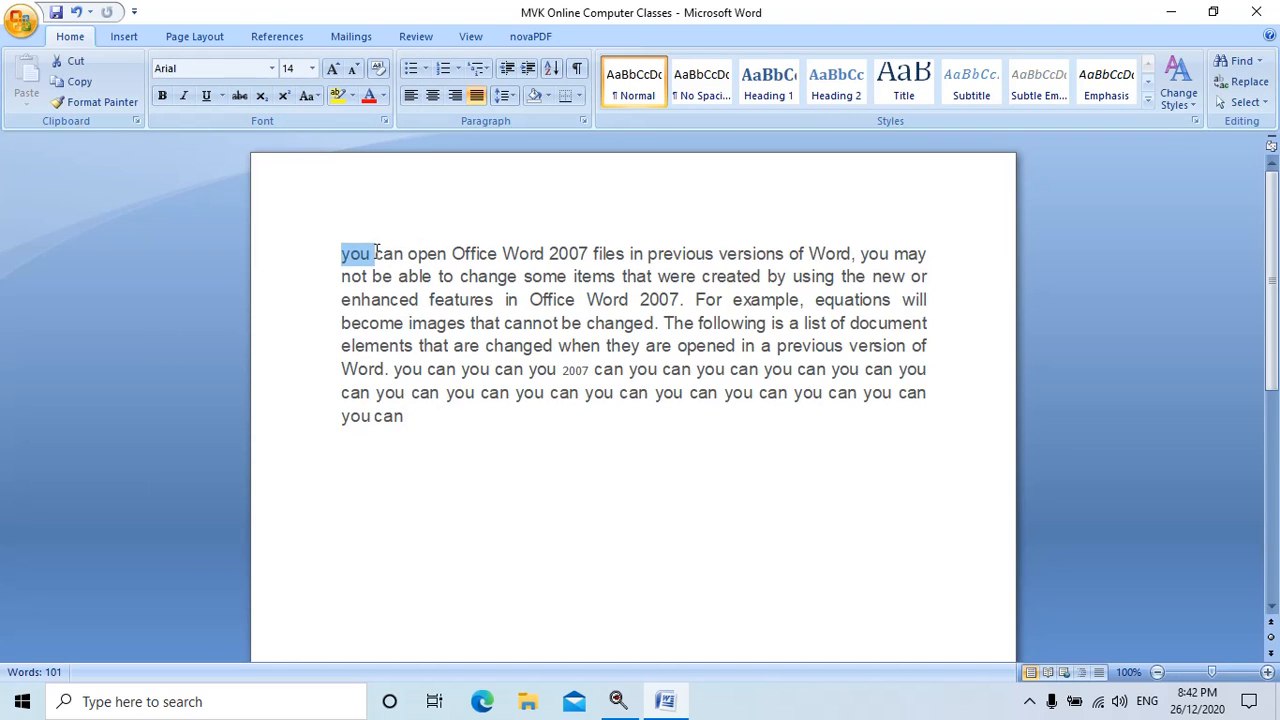
{"action": "left_click", "coordinate": [276, 72]}
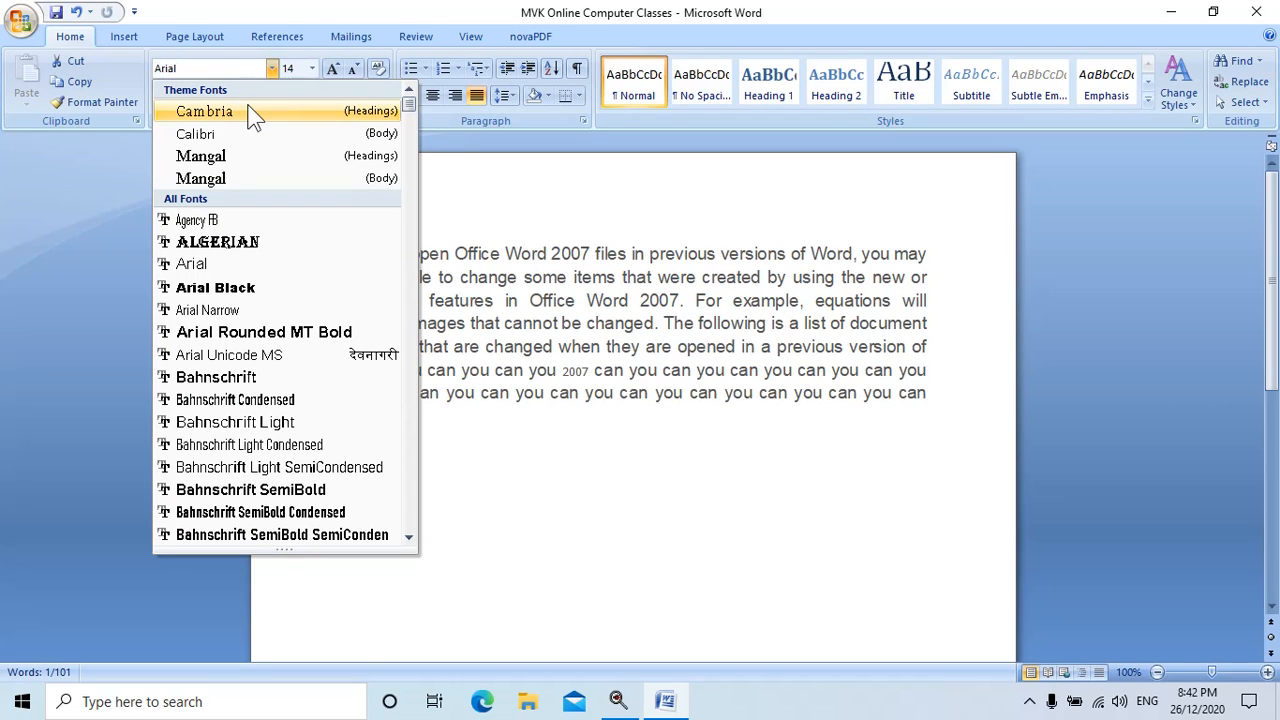
{"action": "left_click", "coordinate": [252, 113]}
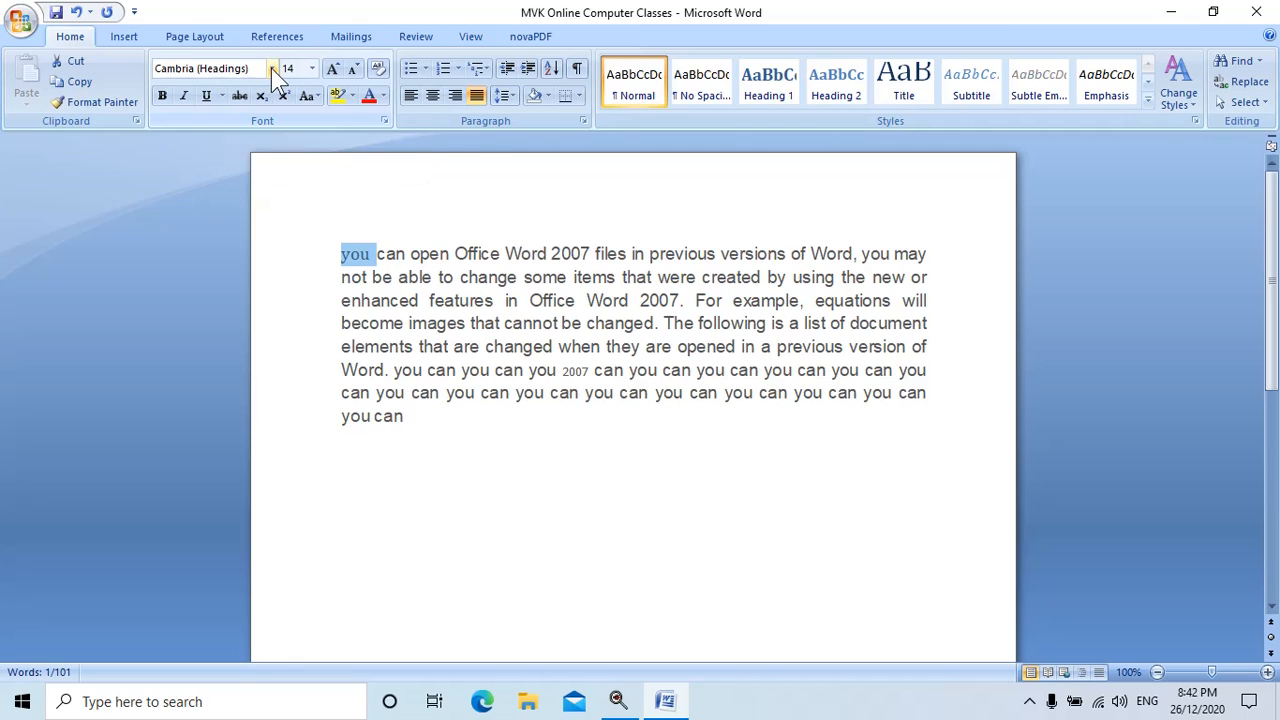
Change the font of the selected first word to Algerian
{"action": "left_click", "coordinate": [270, 68]}
{"action": "left_click", "coordinate": [235, 245]}
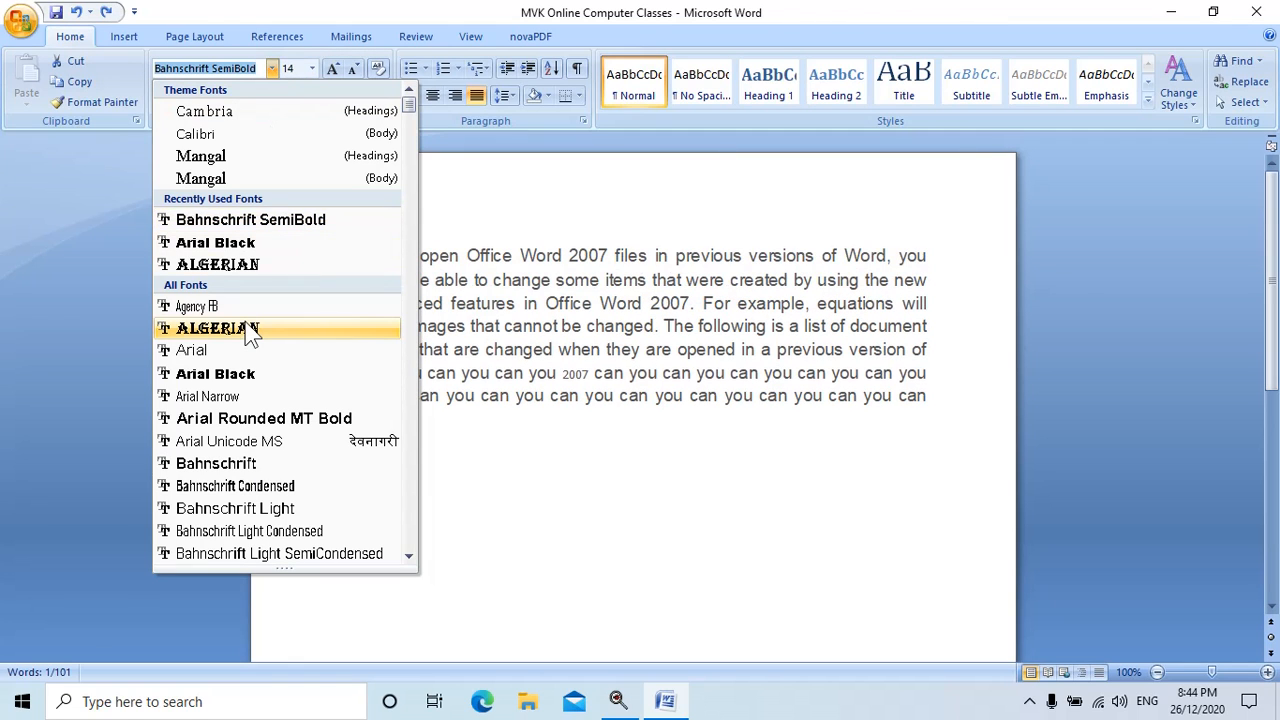
{"action": "left_click", "coordinate": [248, 330]}
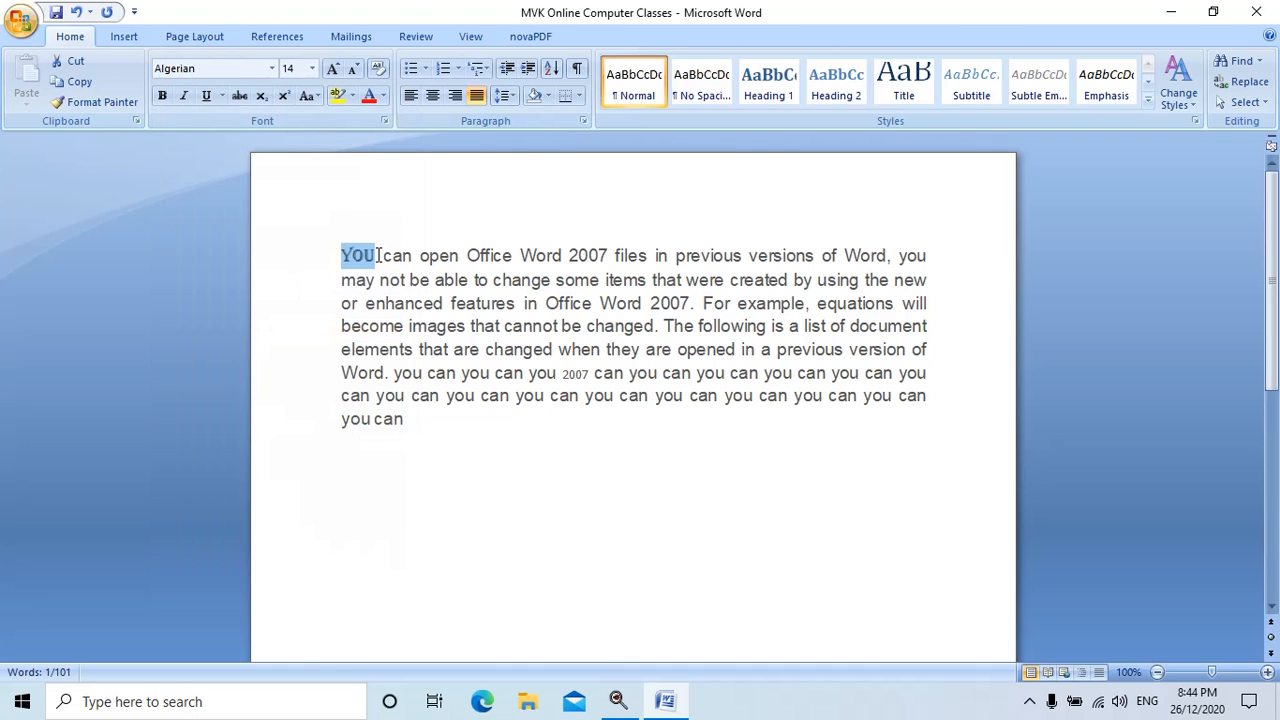
Browse the available fonts for the entire text and apply Bahnschrift to it
{"action": "key", "text": "ctrl+a"}
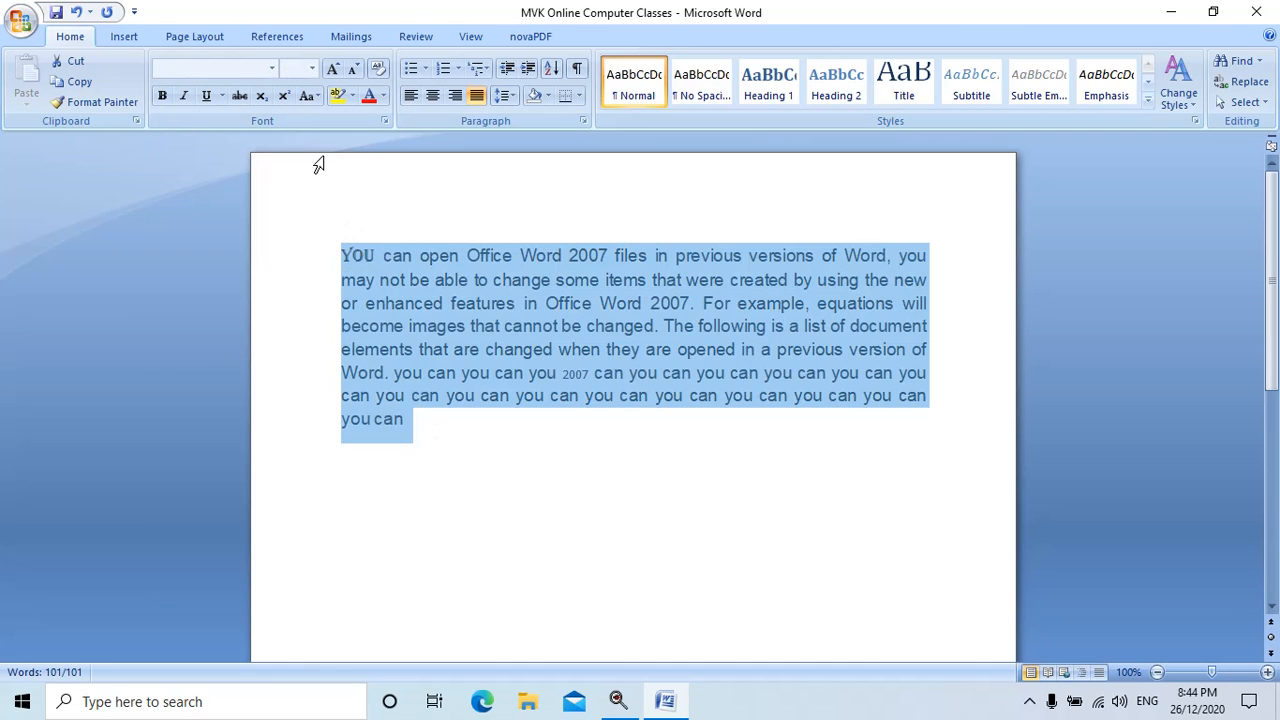
{"action": "left_click", "coordinate": [272, 68]}
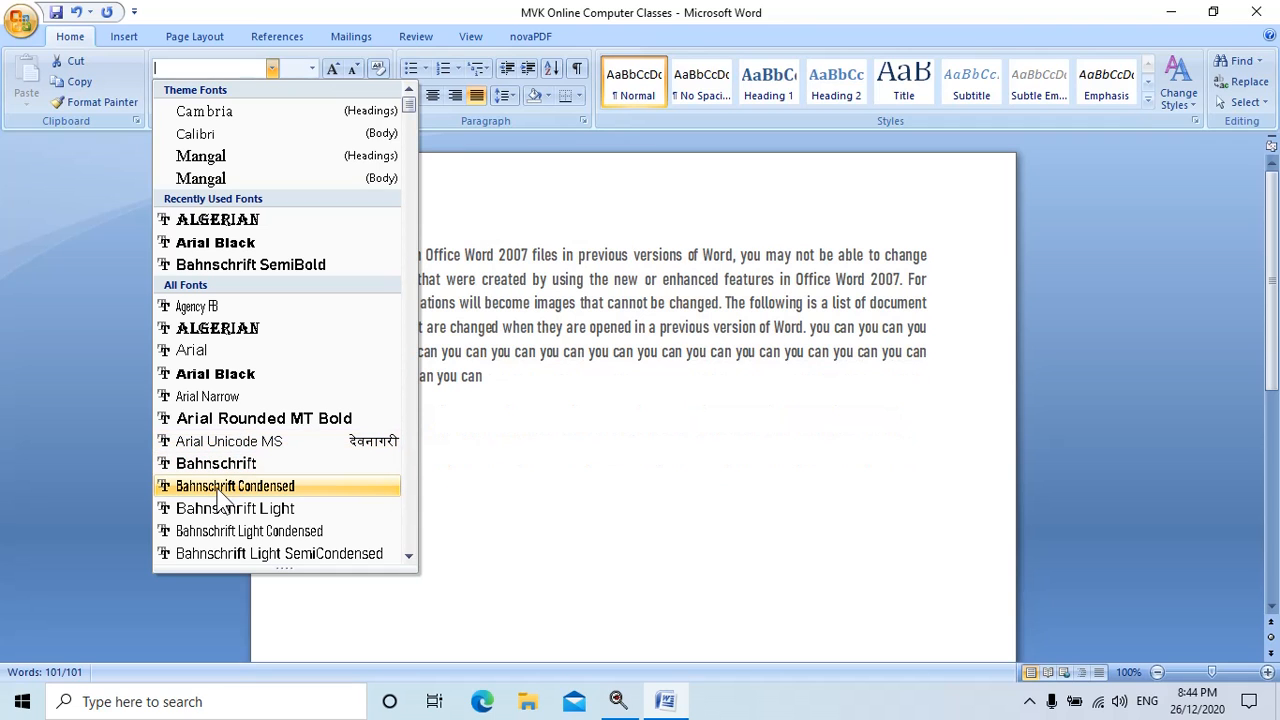
{"action": "scroll", "coordinate": [408, 556], "scroll_direction": "down", "scroll_amount": 10}
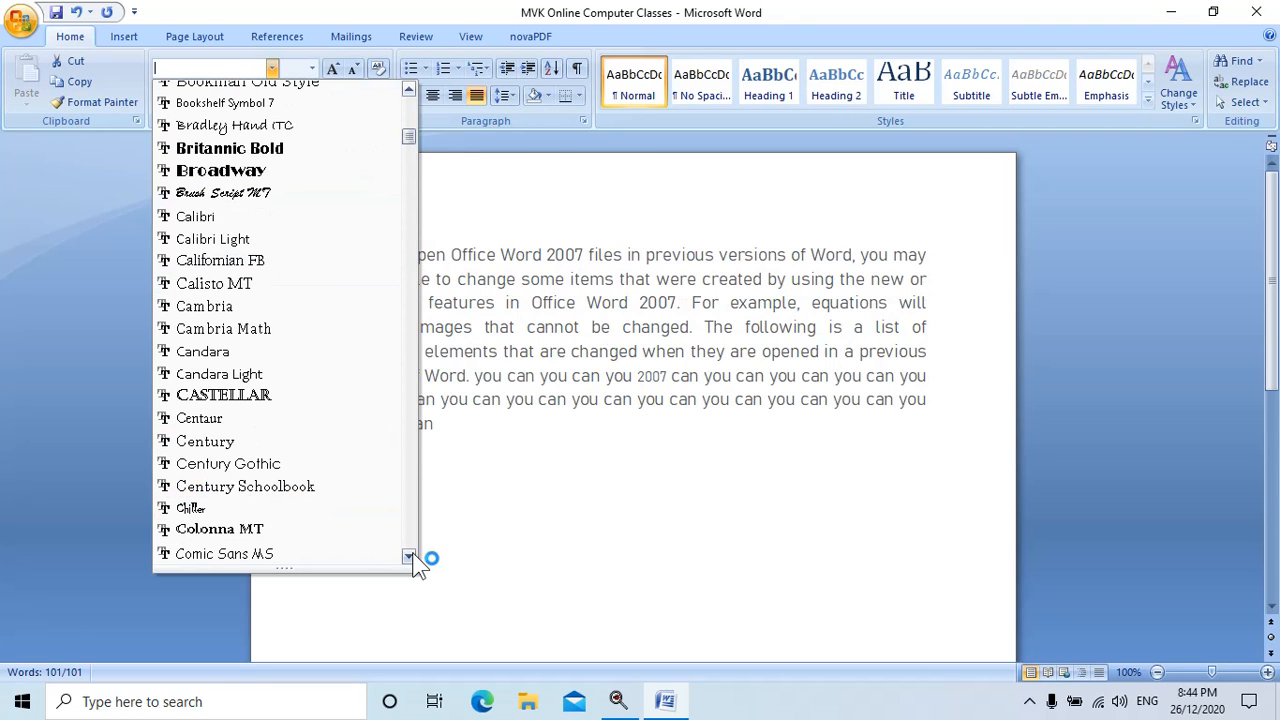
{"action": "left_click", "coordinate": [408, 556]}
{"action": "left_click", "coordinate": [408, 556]}
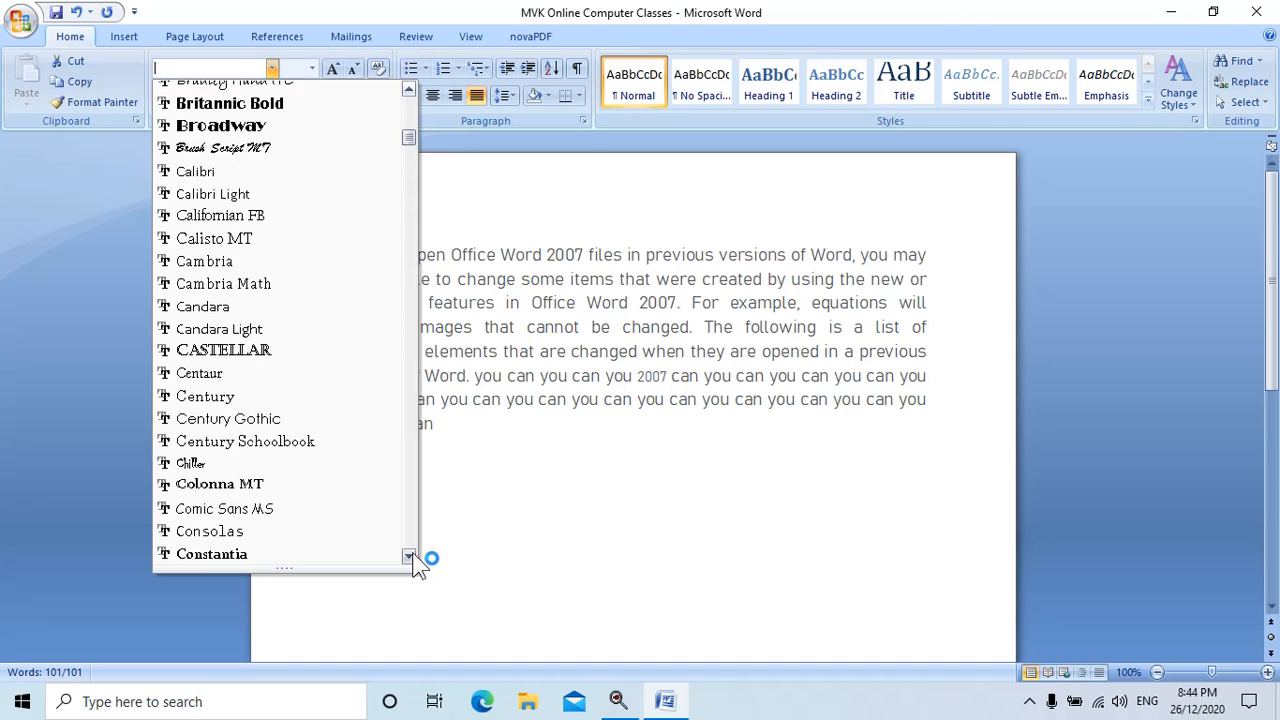
{"action": "left_click", "coordinate": [408, 556]}
{"action": "left_click", "coordinate": [408, 556]}
{"action": "scroll", "coordinate": [300, 515], "scroll_direction": "up", "scroll_amount": 12}
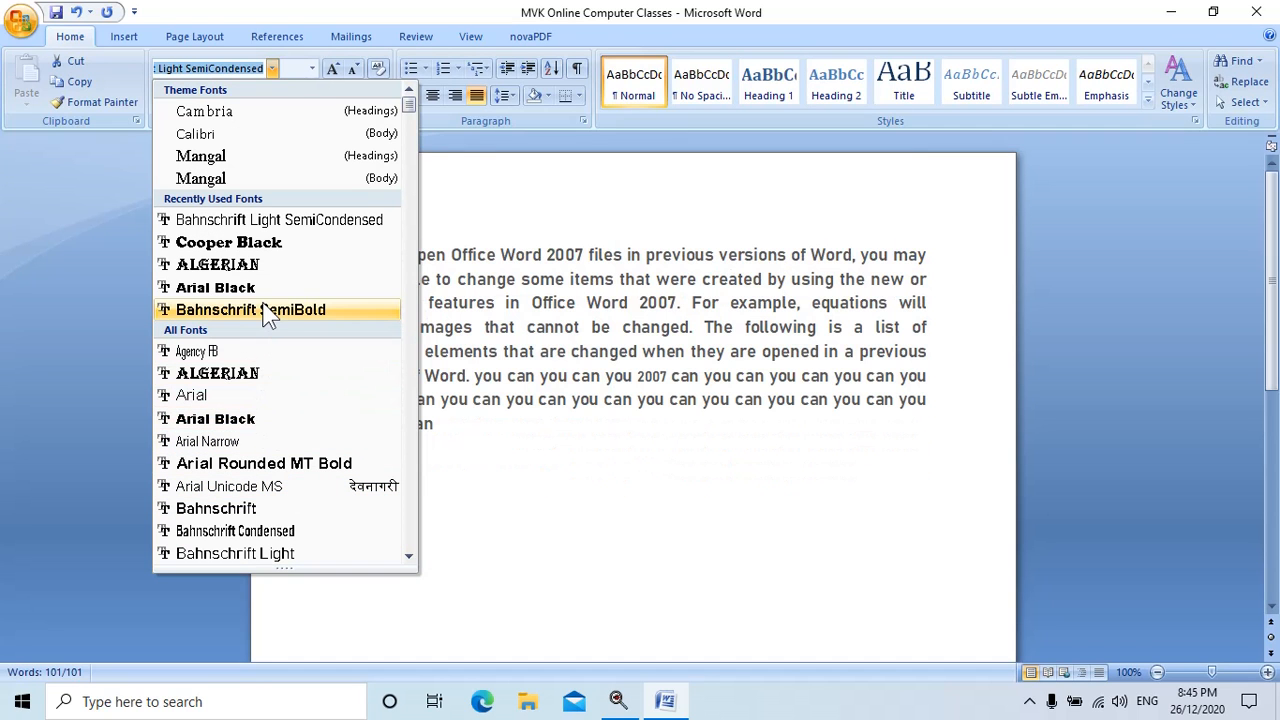
{"action": "left_click", "coordinate": [220, 512]}
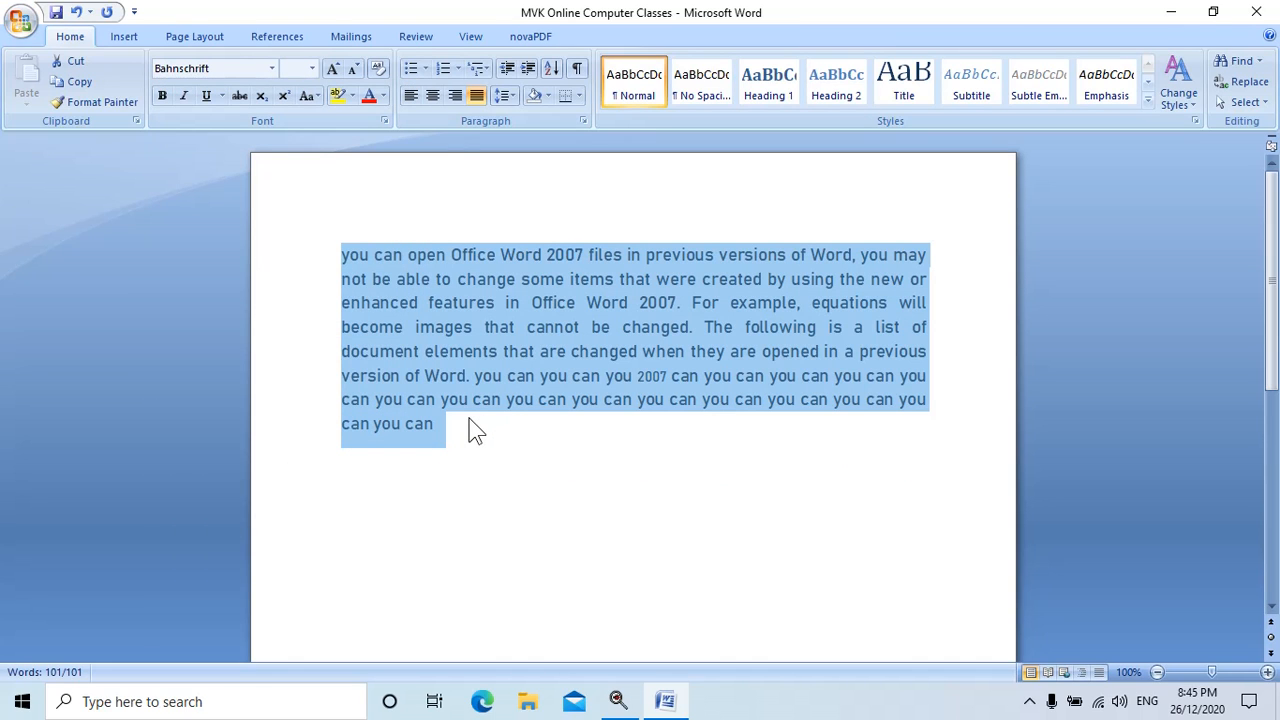
Set the font of the entire text to Times New Roman
{"action": "left_click", "coordinate": [271, 68]}
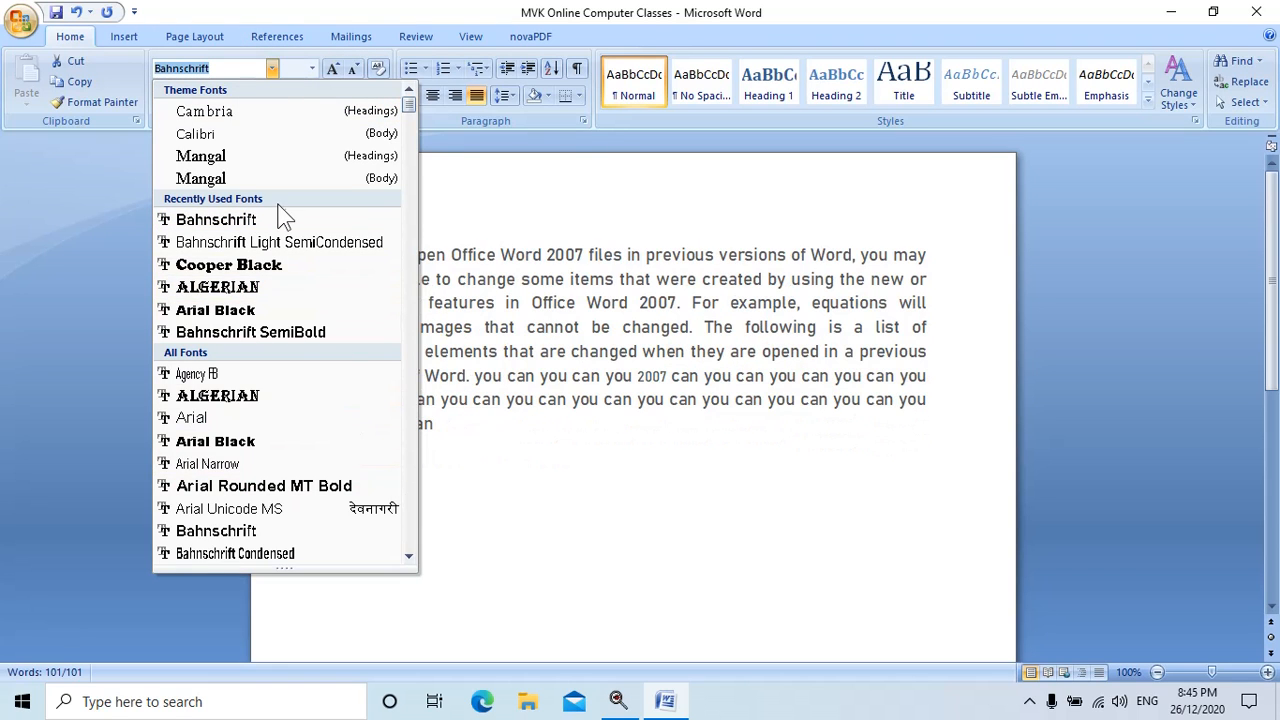
{"action": "left_click", "coordinate": [301, 158]}
{"action": "mouse_move", "coordinate": [310, 137]}
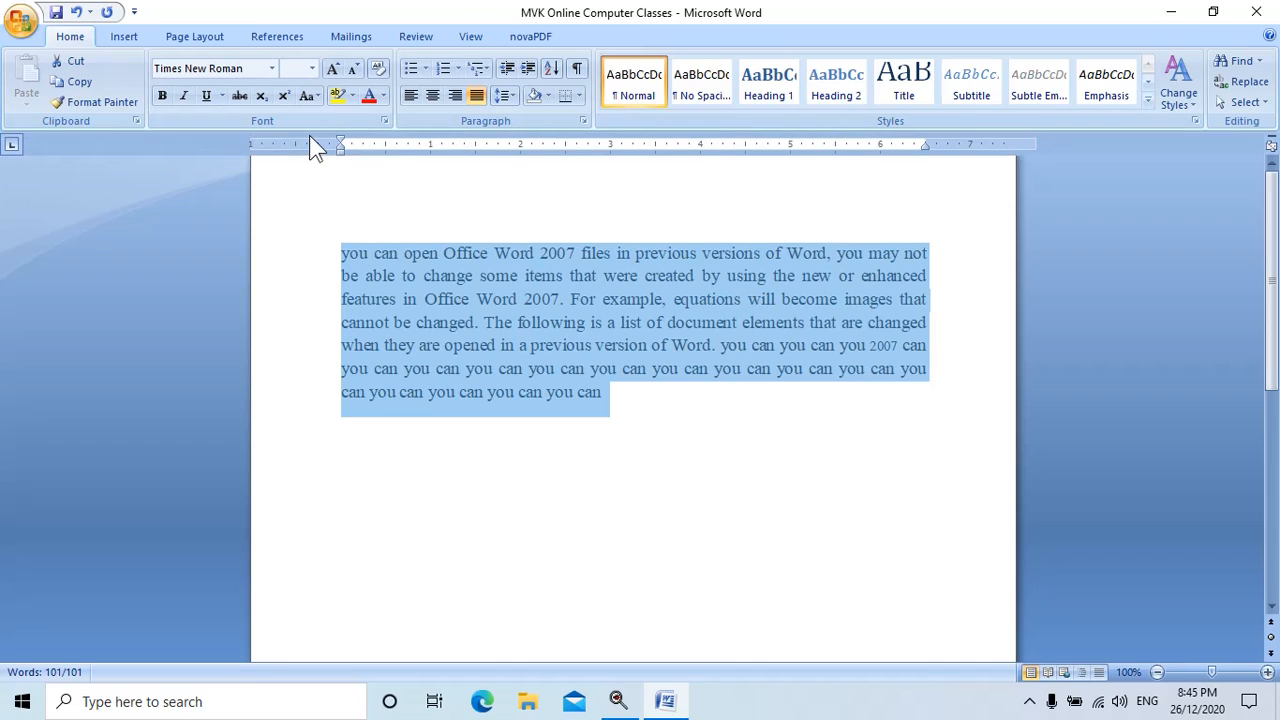
{"action": "left_click", "coordinate": [272, 68]}
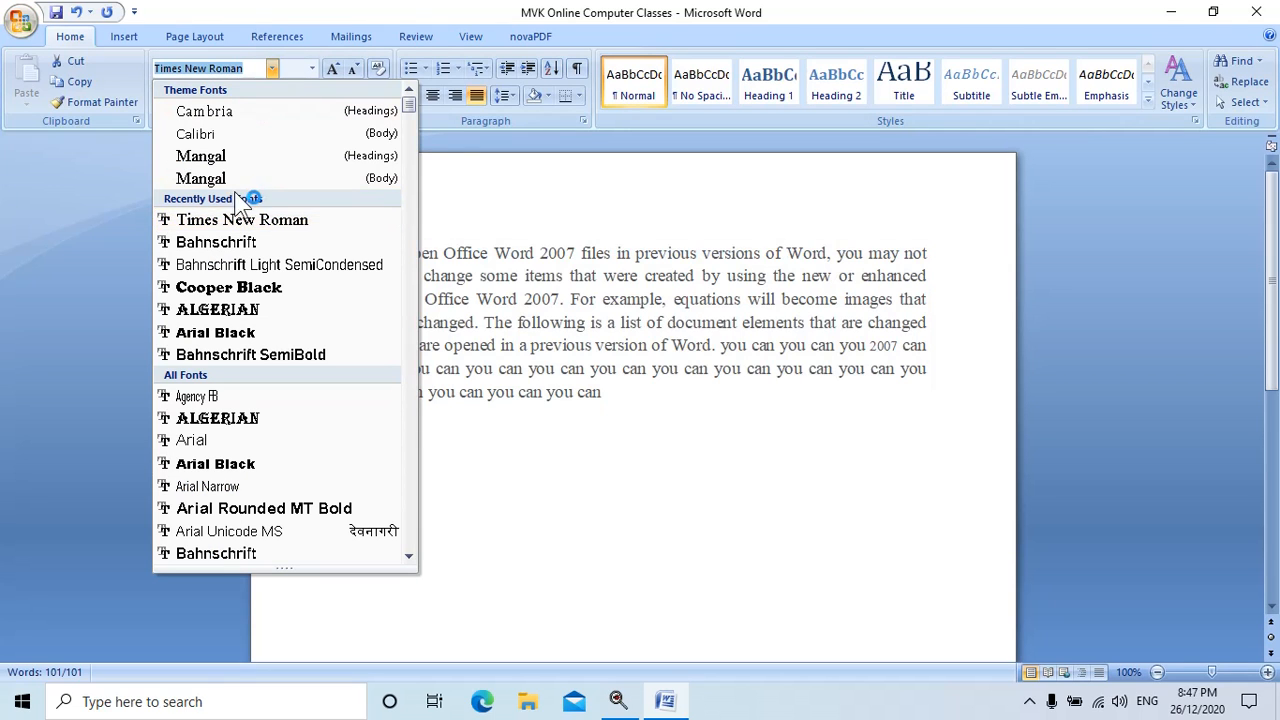
{"action": "left_click", "coordinate": [310, 222]}
{"action": "left_click", "coordinate": [272, 74]}
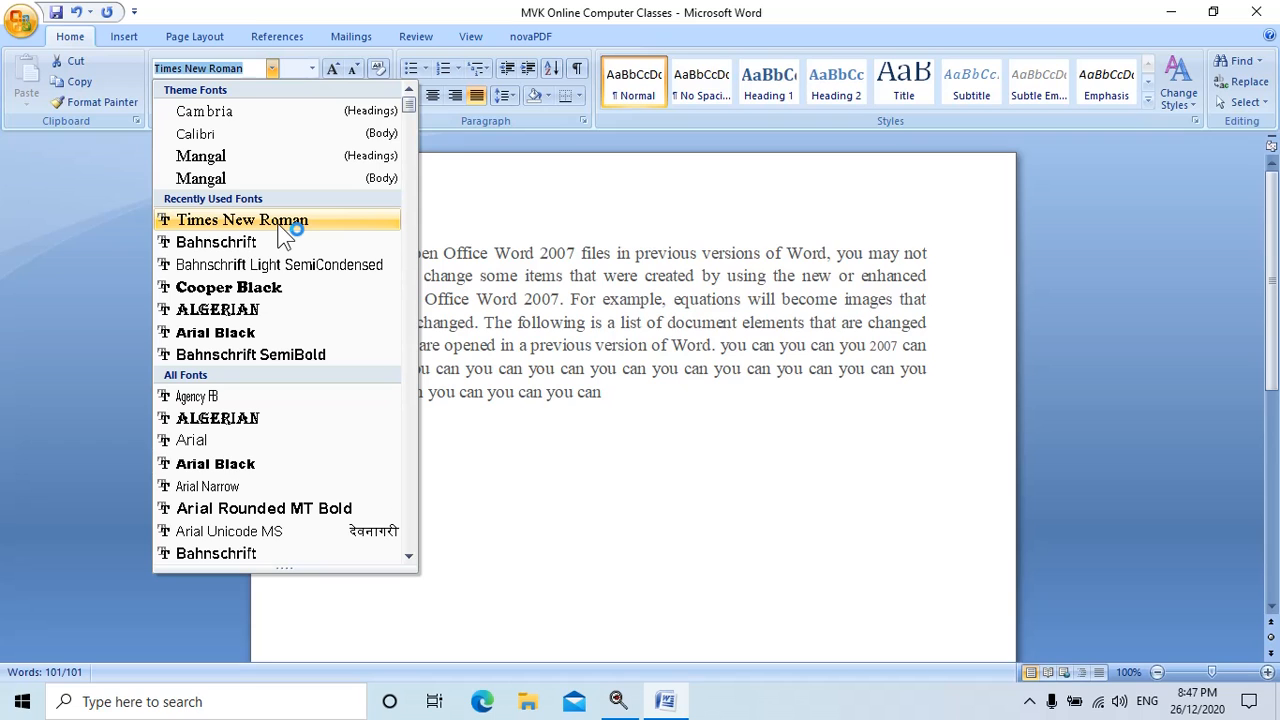
{"action": "left_click", "coordinate": [280, 226]}
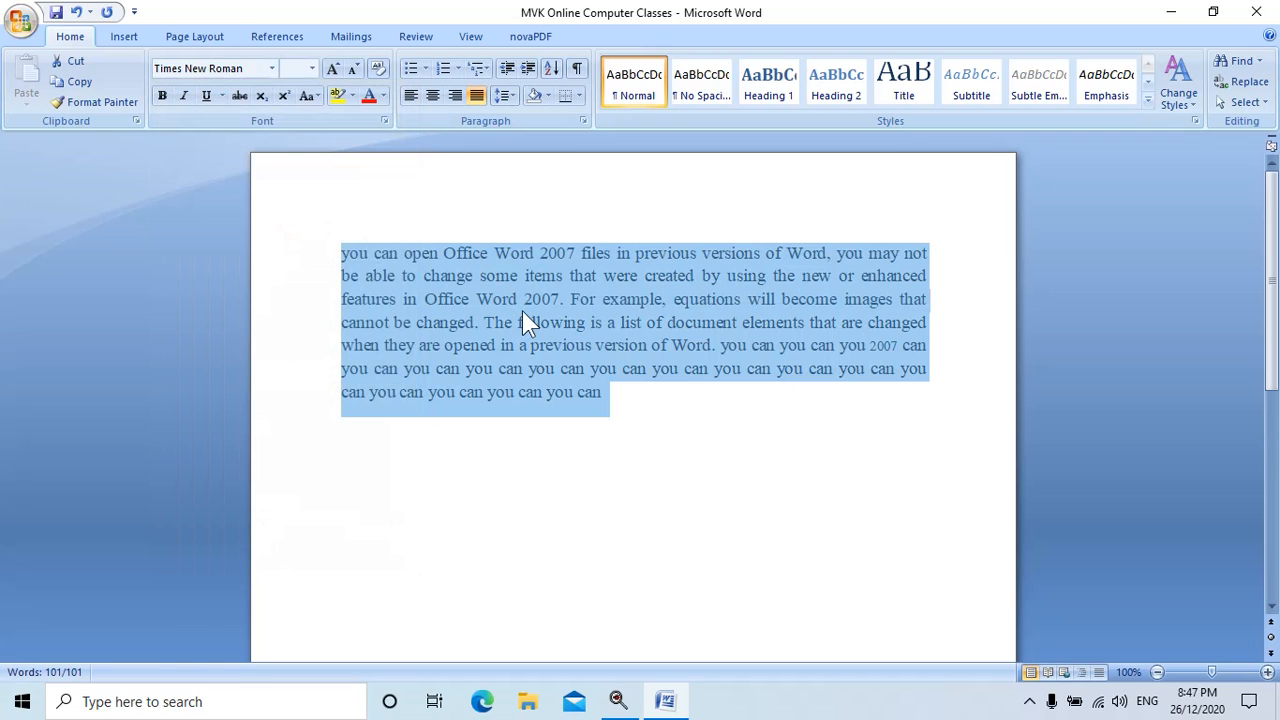
{"action": "left_click", "coordinate": [610, 392]}
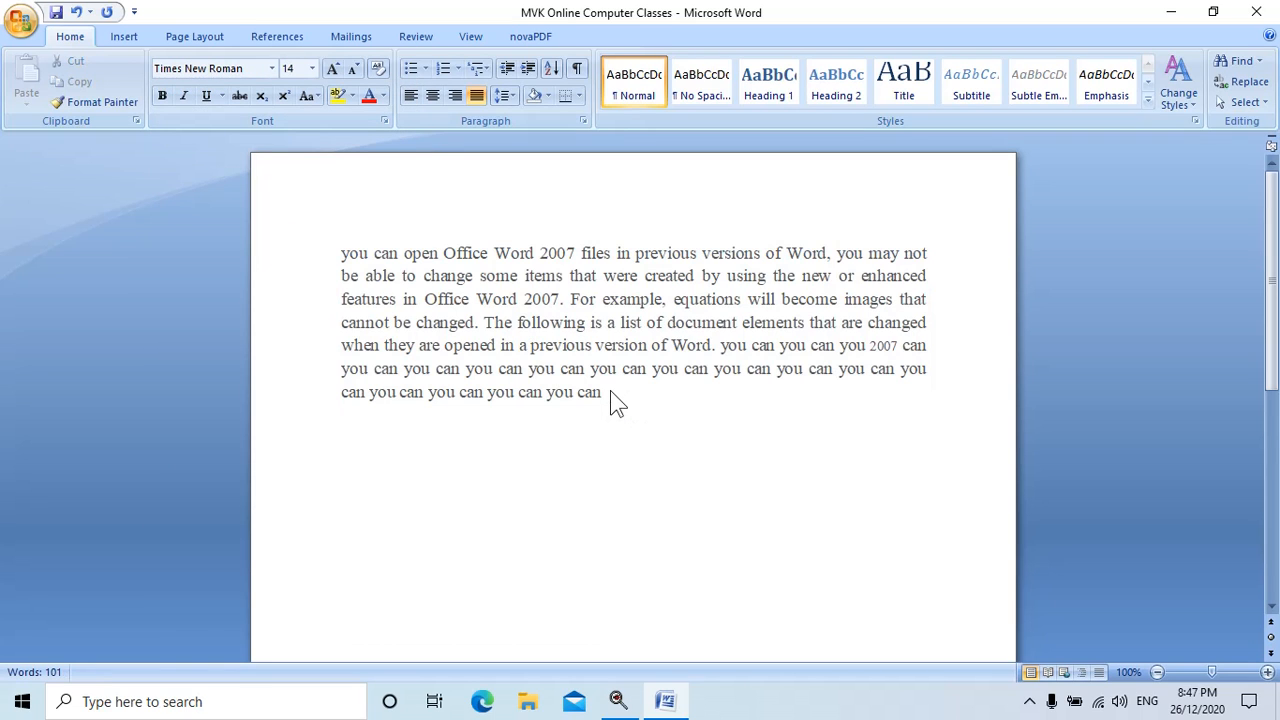
Look up the DevLys 010 font and copy its full name
{"action": "key", "text": "Return"}
{"action": "left_click", "coordinate": [271, 68]}
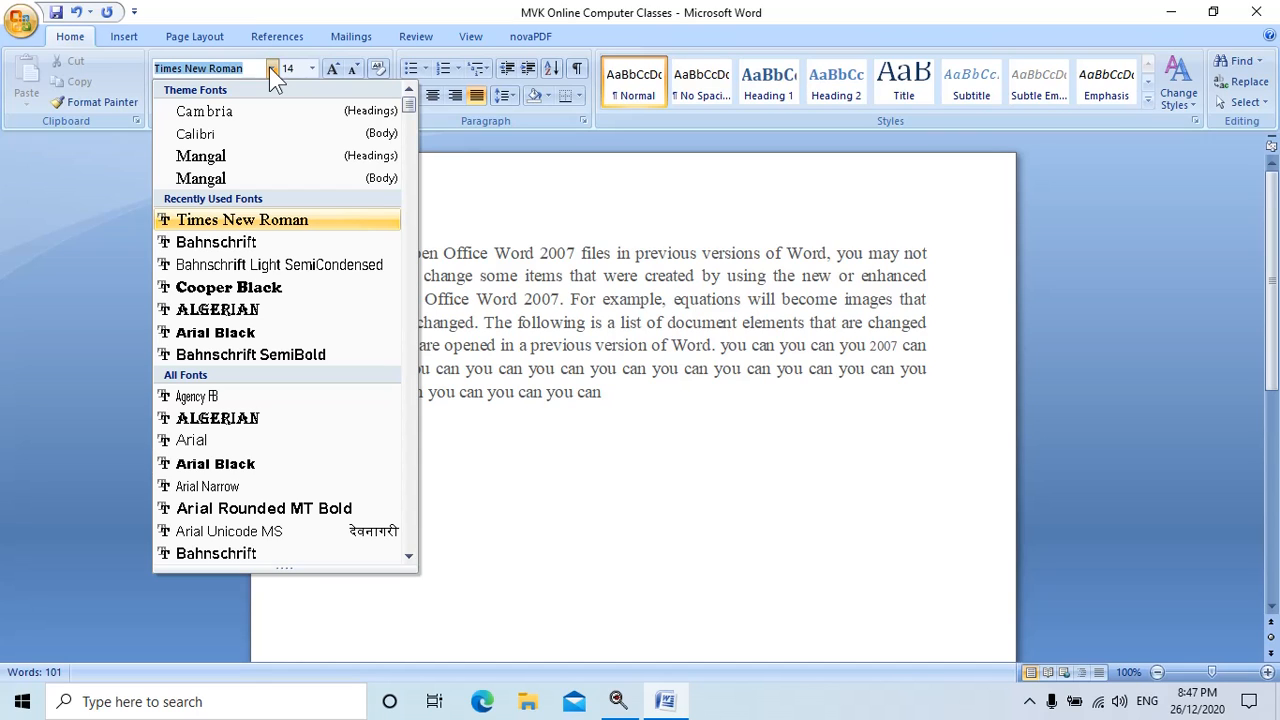
{"action": "type", "text": "d"}
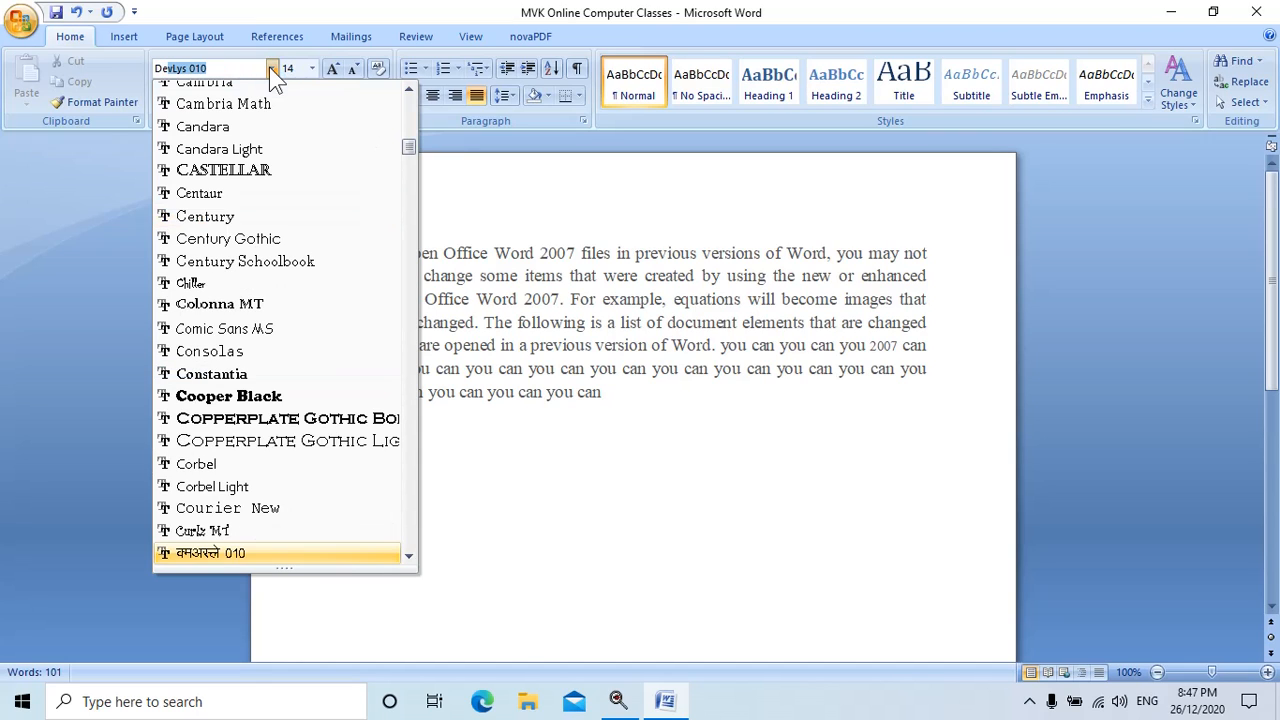
{"action": "key", "text": "shift+Right"}
{"action": "key", "text": "shift+Right"}
{"action": "key", "text": "shift+Right"}
{"action": "key", "text": "shift+Right"}
{"action": "key", "text": "shift+Right"}
{"action": "key", "text": "shift+Right"}
{"action": "key", "text": "shift+Right"}
{"action": "key", "text": "shift+Right"}
{"action": "key", "text": "shift+Right"}
{"action": "key", "text": "shift+Right"}
{"action": "key", "text": "ctrl+c"}
{"action": "left_click", "coordinate": [537, 412]}
Paste the copied font name on a new line below the paragraph and start another line
{"action": "left_click", "coordinate": [643, 394]}
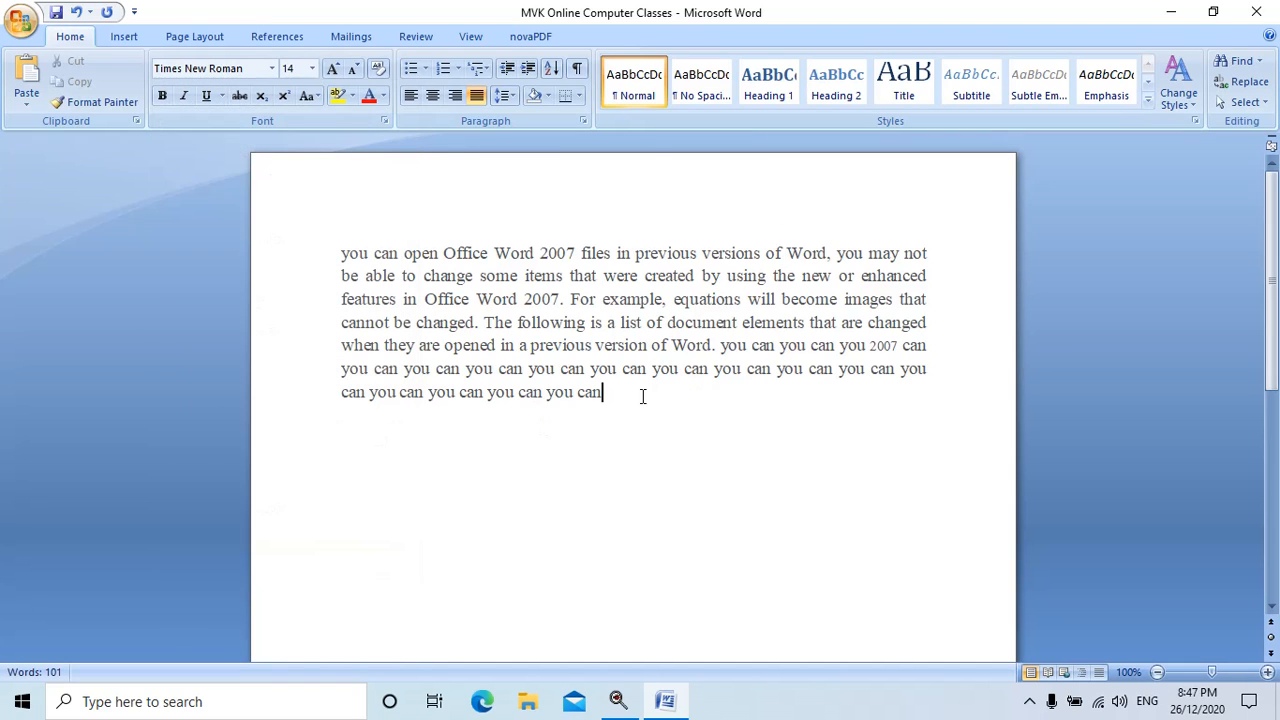
{"action": "key", "text": "Return"}
{"action": "key", "text": "ctrl+v"}
{"action": "key", "text": "Return"}
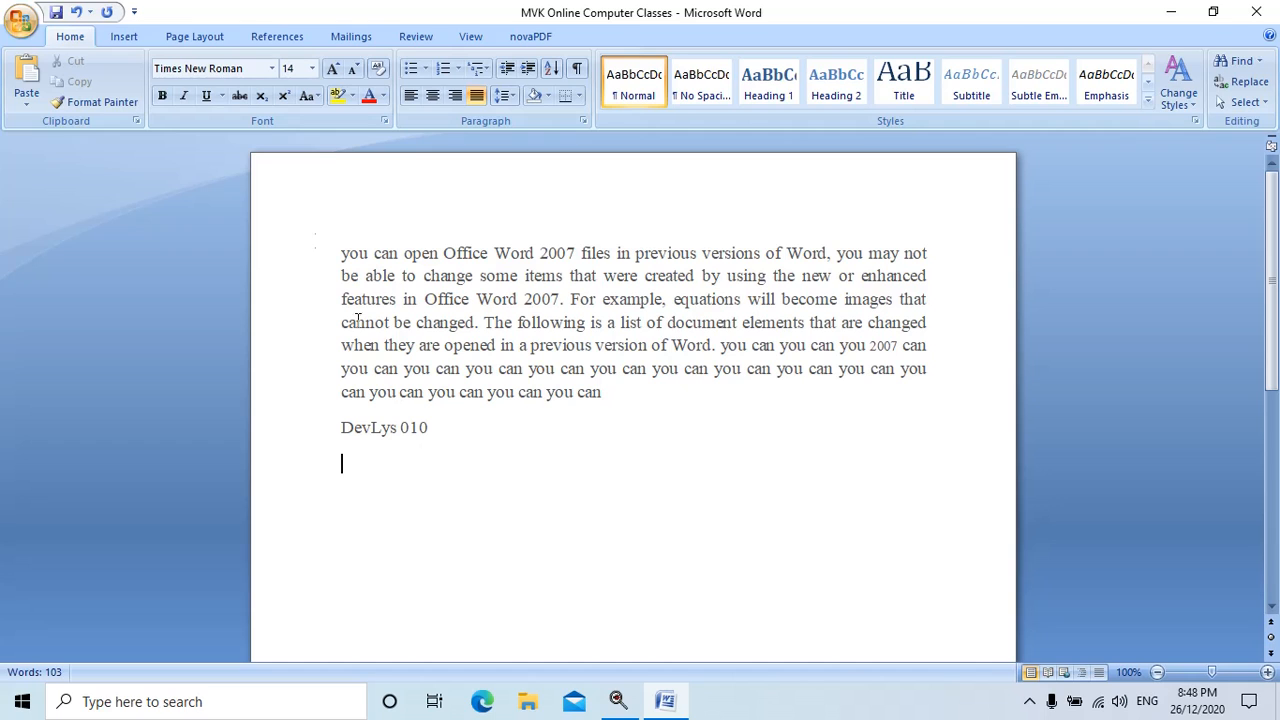
Look up the Kruti Dev 010 font and write its name on the line below DevLys 010
{"action": "left_click", "coordinate": [272, 68]}
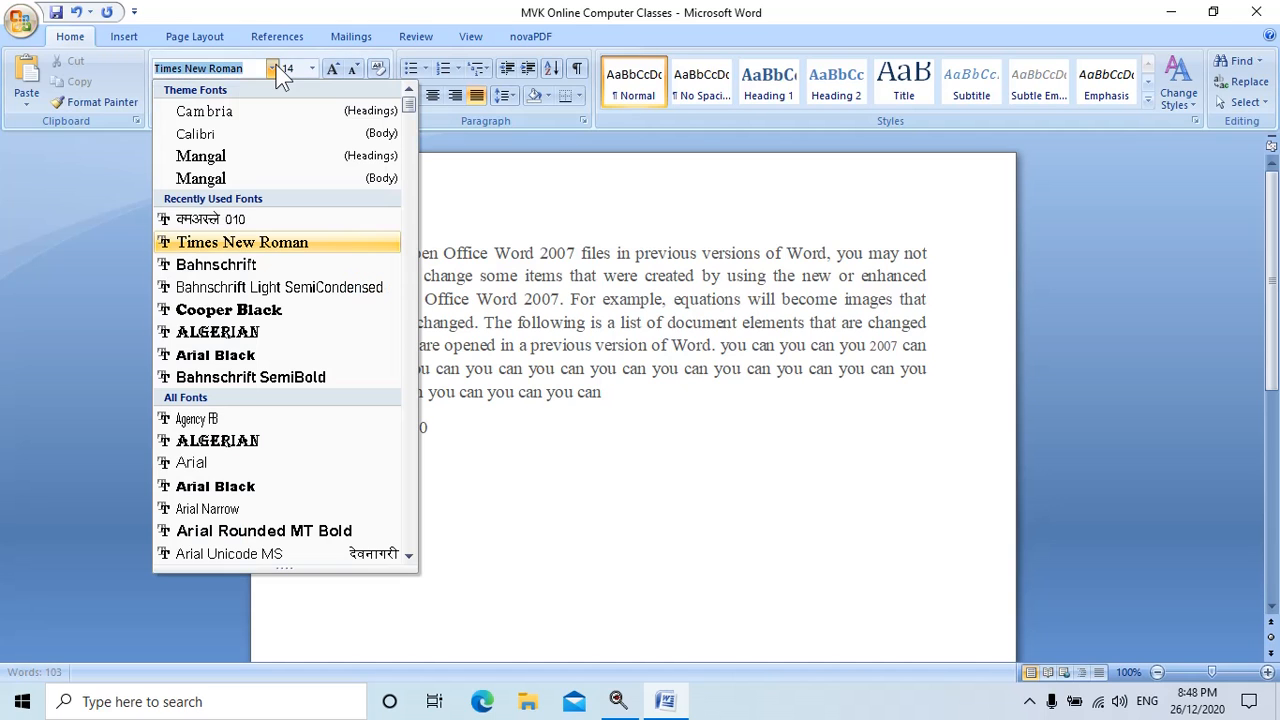
{"action": "type", "text": "kru"}
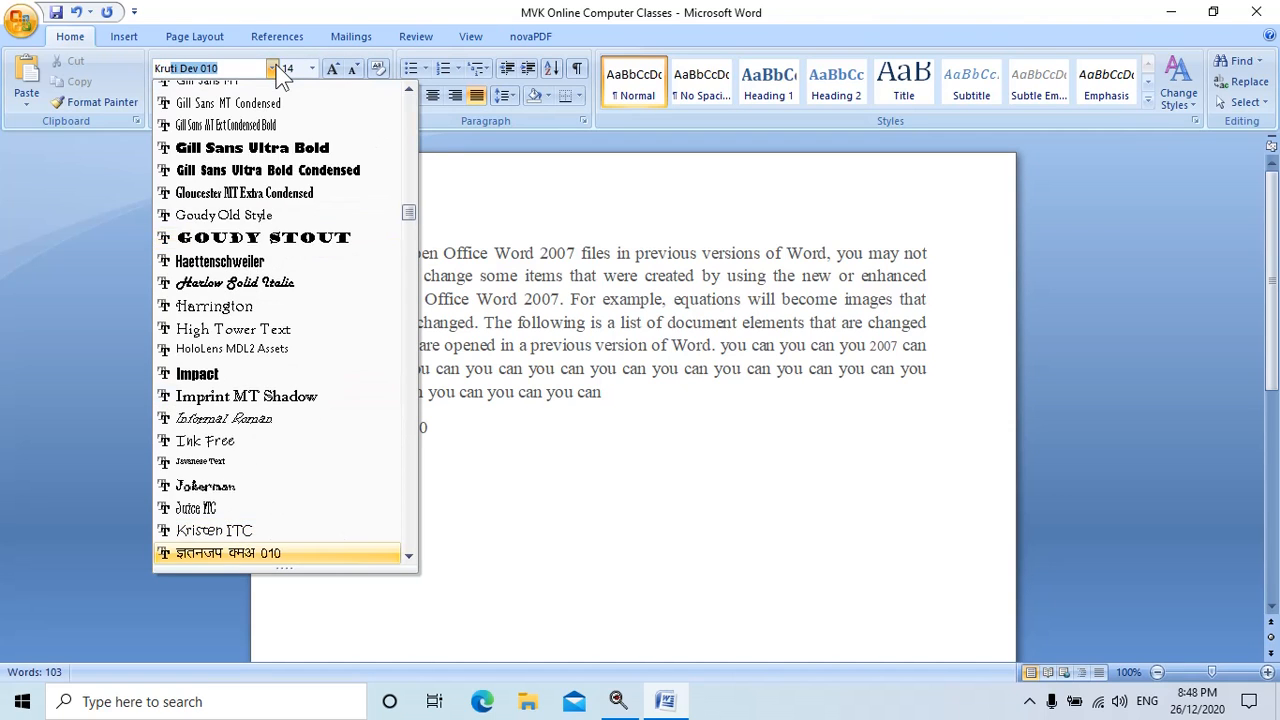
{"action": "key", "text": "Return"}
{"action": "left_click", "coordinate": [244, 63]}
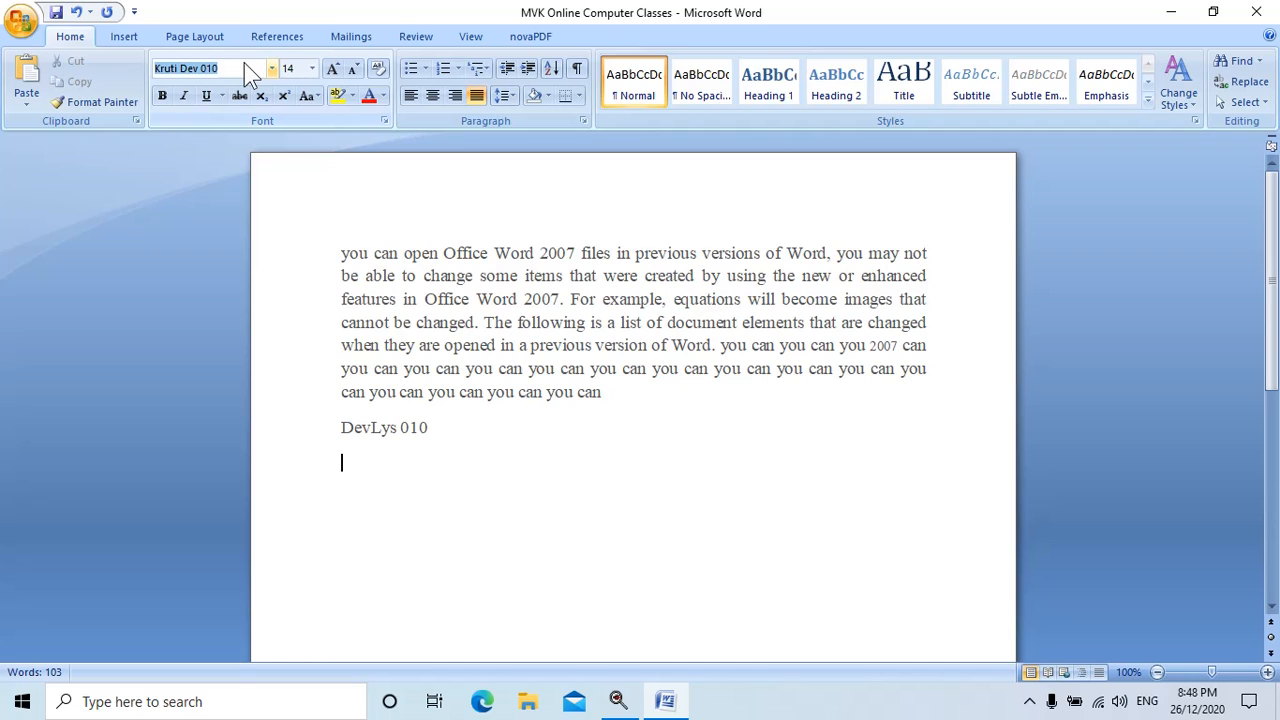
{"action": "key", "text": "alt+Down"}
{"action": "left_click", "coordinate": [448, 420]}
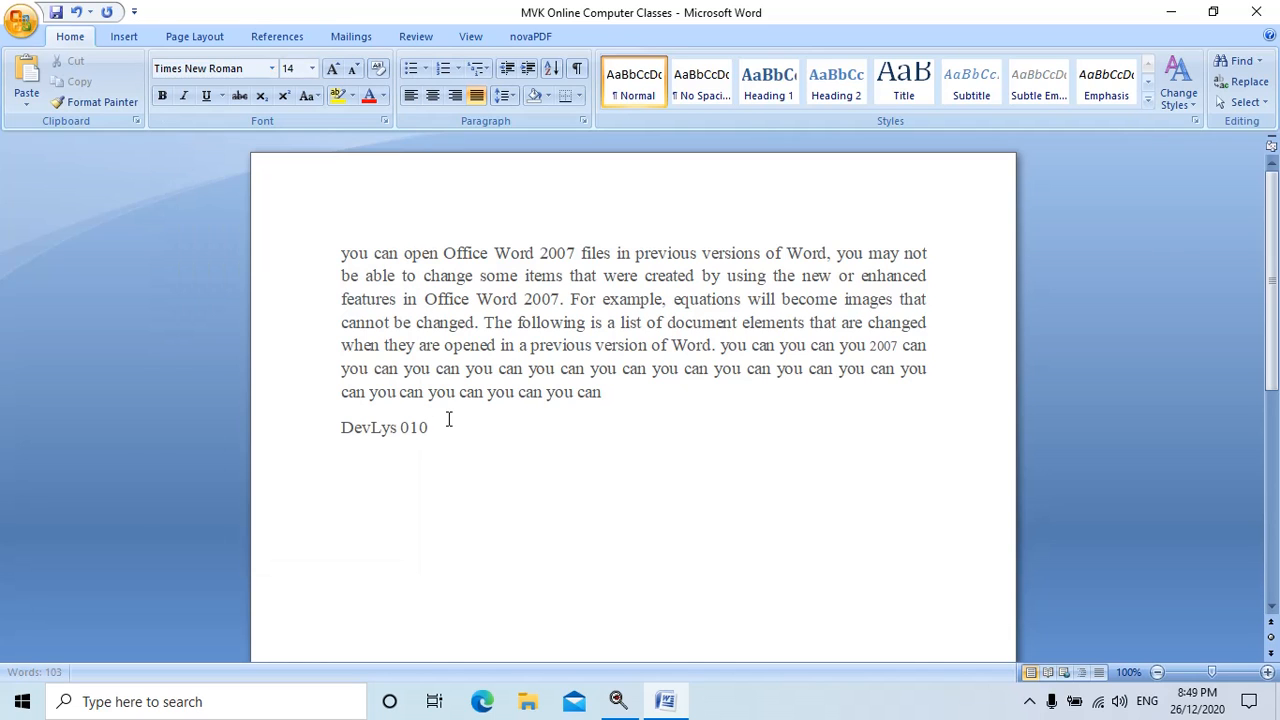
{"action": "key", "text": "Return"}
{"action": "type", "text": "Kruti Dev 010"}
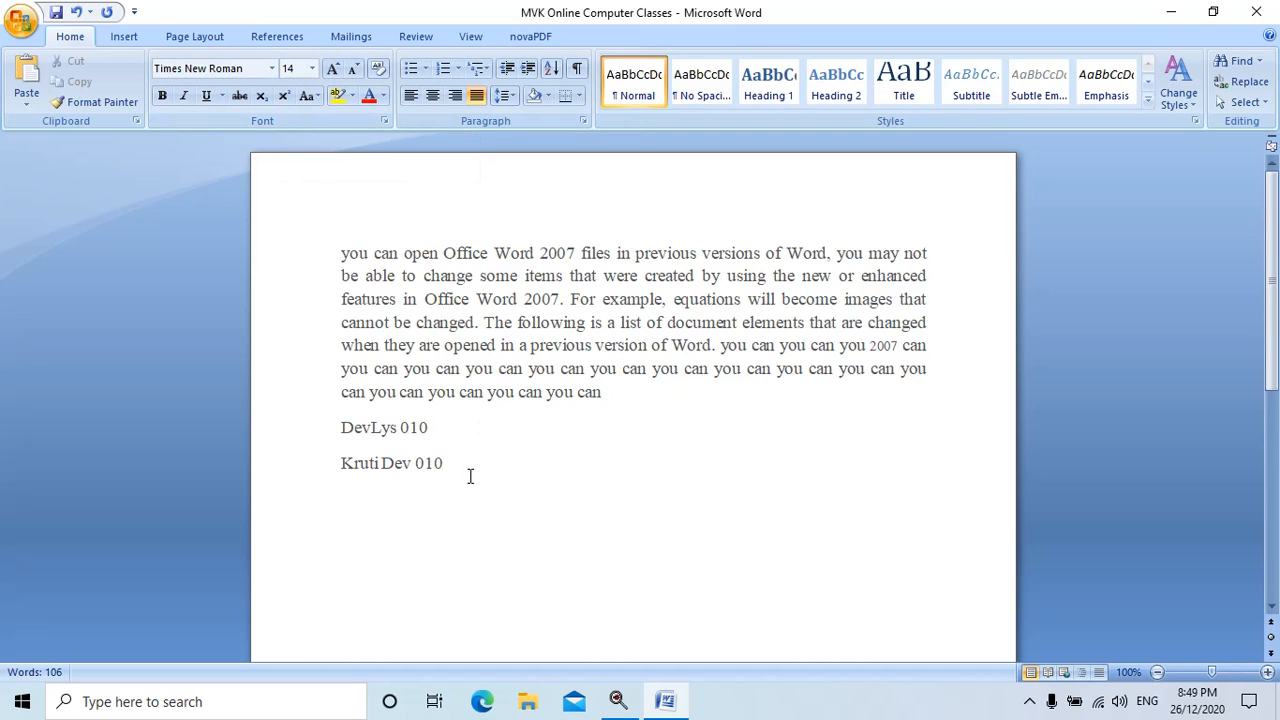
Enlarge the font size of the paragraph's first line to a three-digit value
{"action": "left_click", "coordinate": [609, 391]}
{"action": "left_click", "coordinate": [343, 258]}
{"action": "left_click", "coordinate": [929, 256], "text": "shift"}
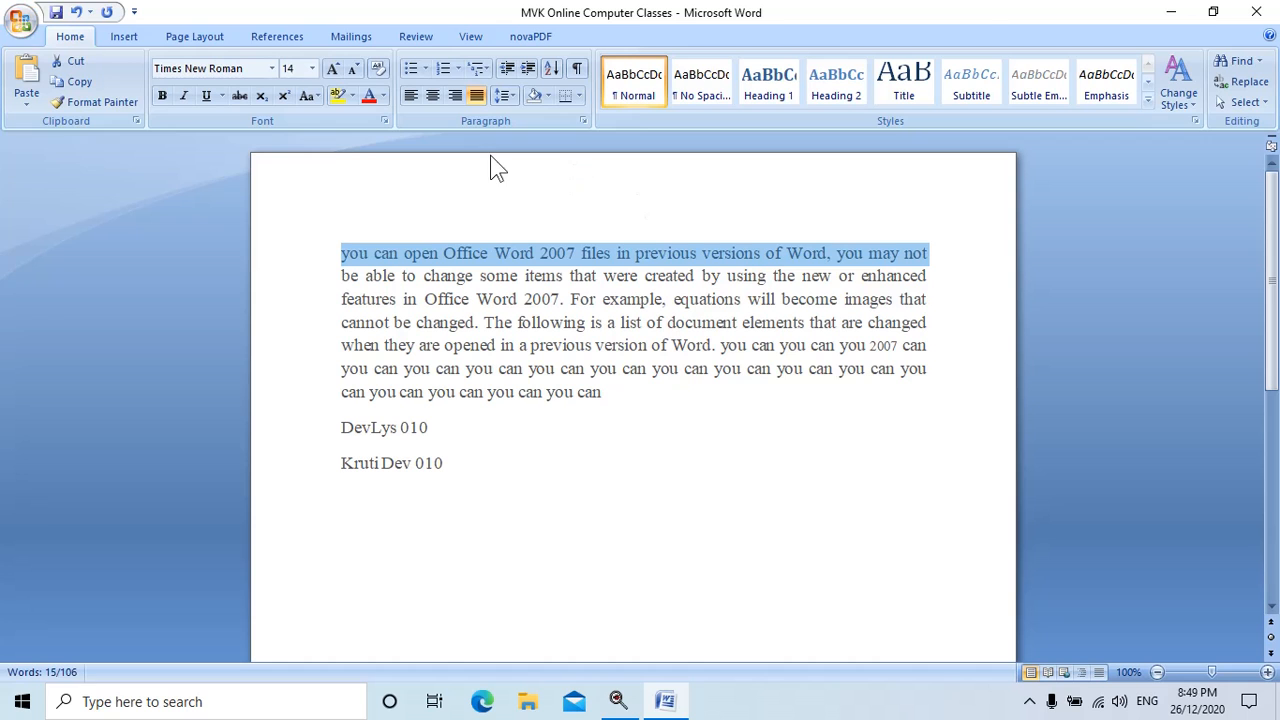
{"action": "left_click", "coordinate": [311, 66]}
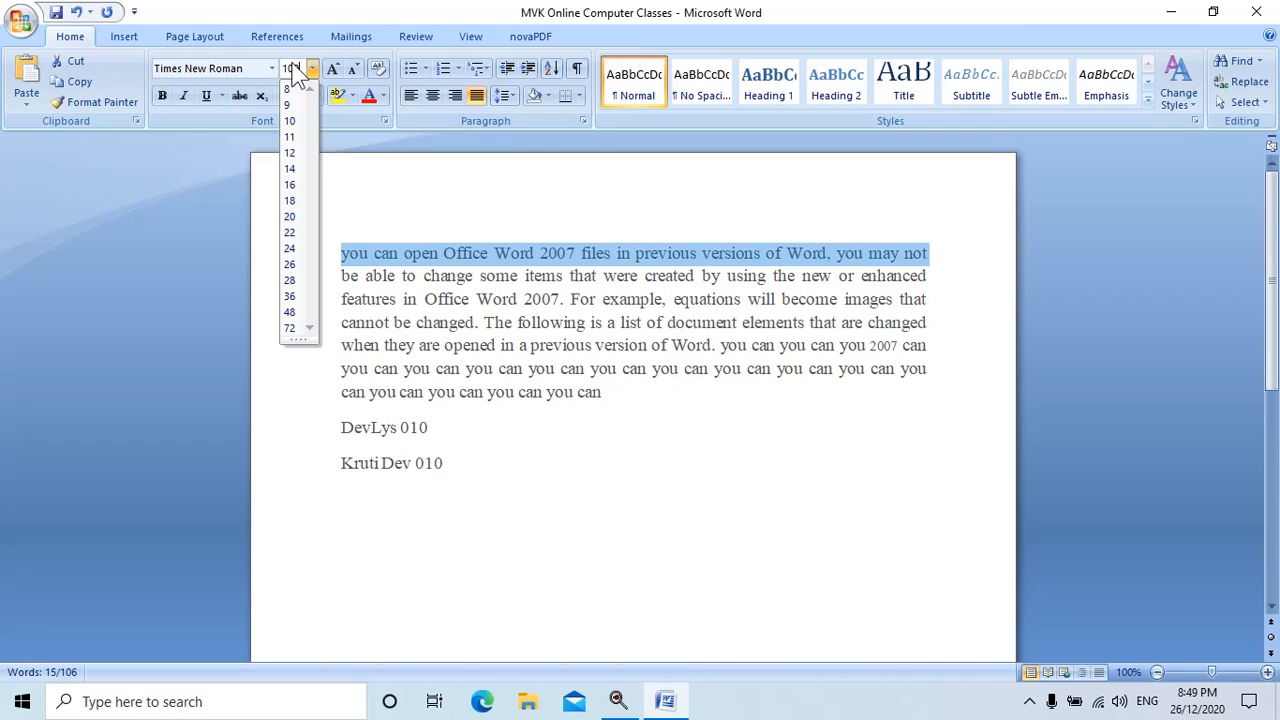
{"action": "key", "text": "Return"}
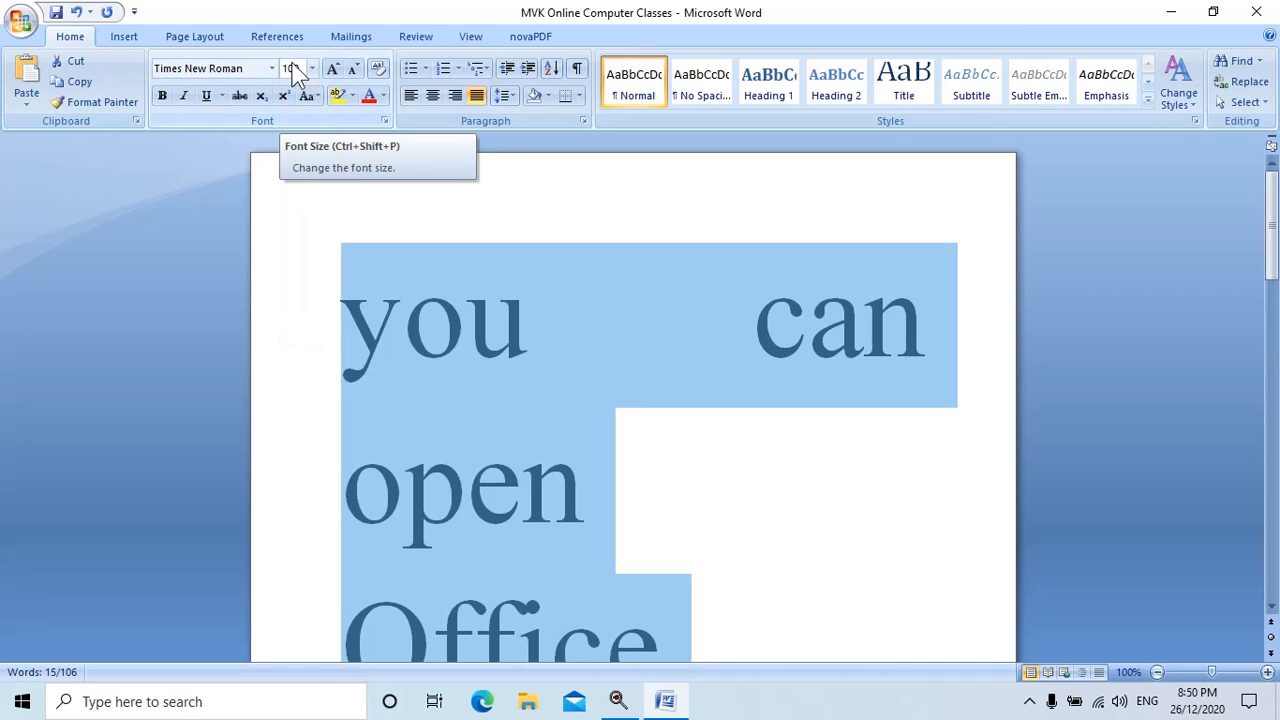
Try font sizes 12 and 14 on the selected opening text
{"action": "left_click", "coordinate": [290, 69]}
{"action": "type", "text": "12"}
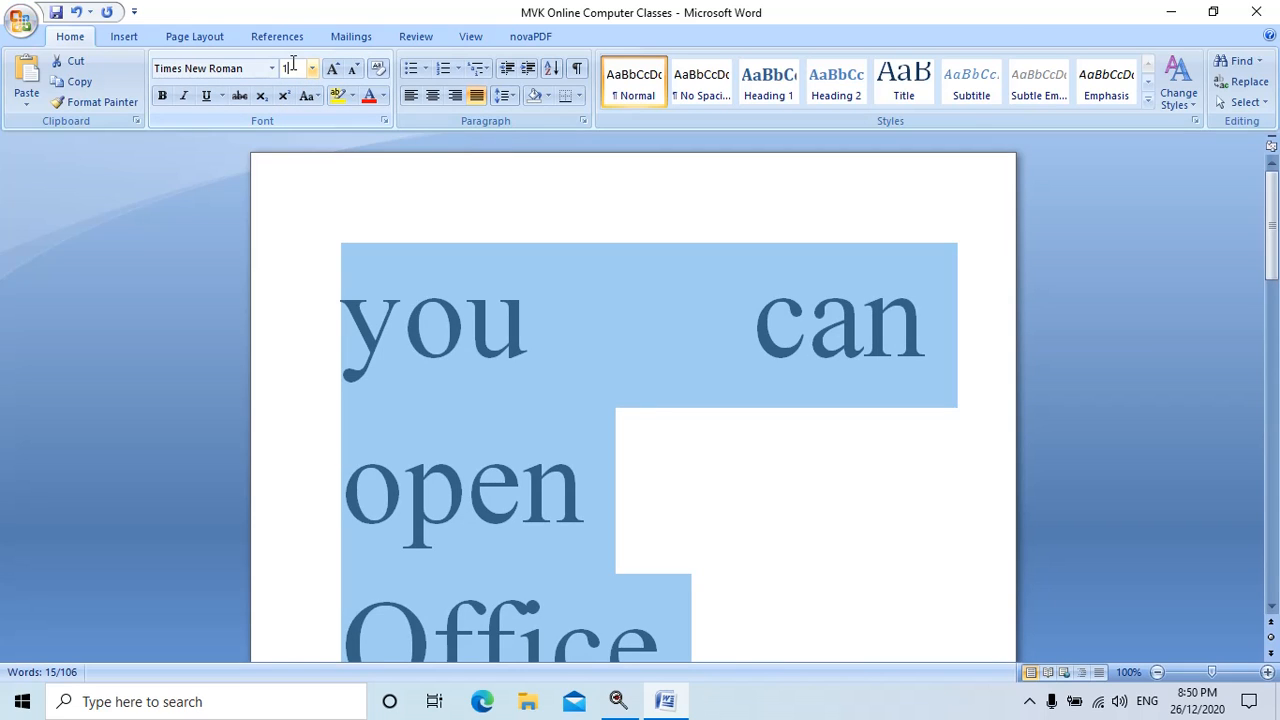
{"action": "key", "text": "Return"}
{"action": "left_click", "coordinate": [290, 68]}
{"action": "type", "text": "14"}
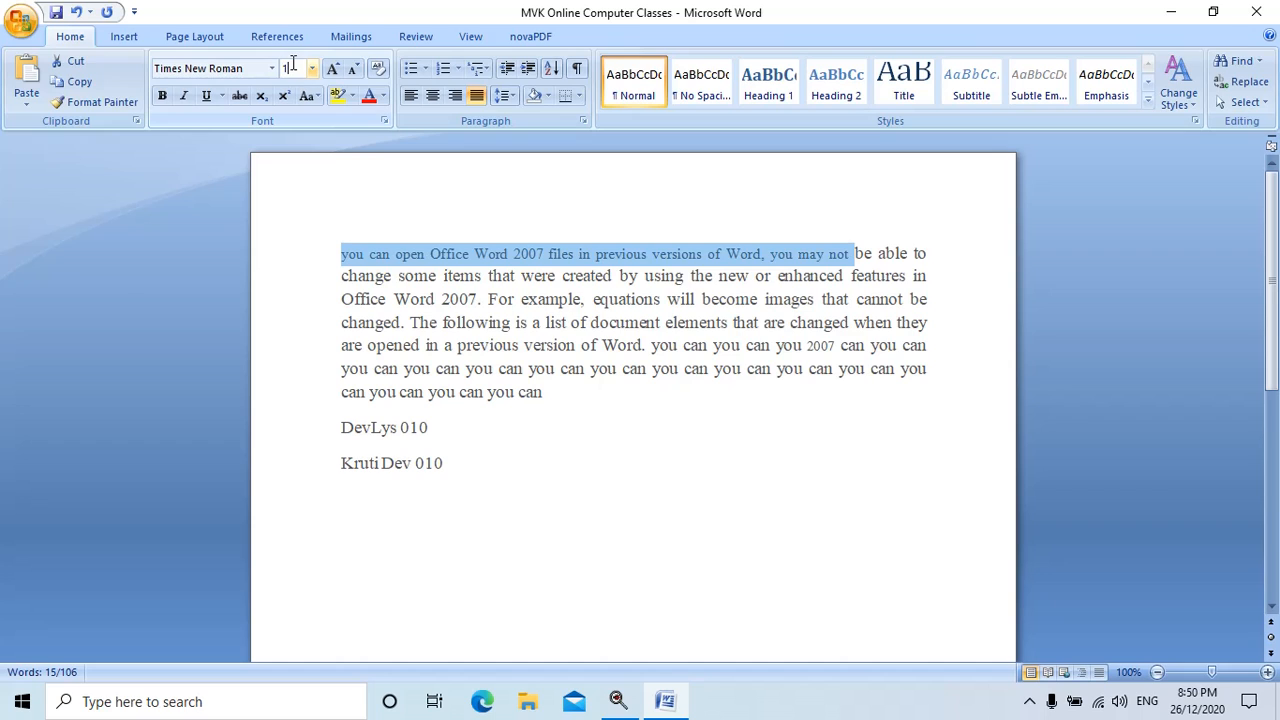
{"action": "key", "text": "Return"}
Set the font size of the selected opening text to 16 and deselect it
{"action": "left_click", "coordinate": [292, 67]}
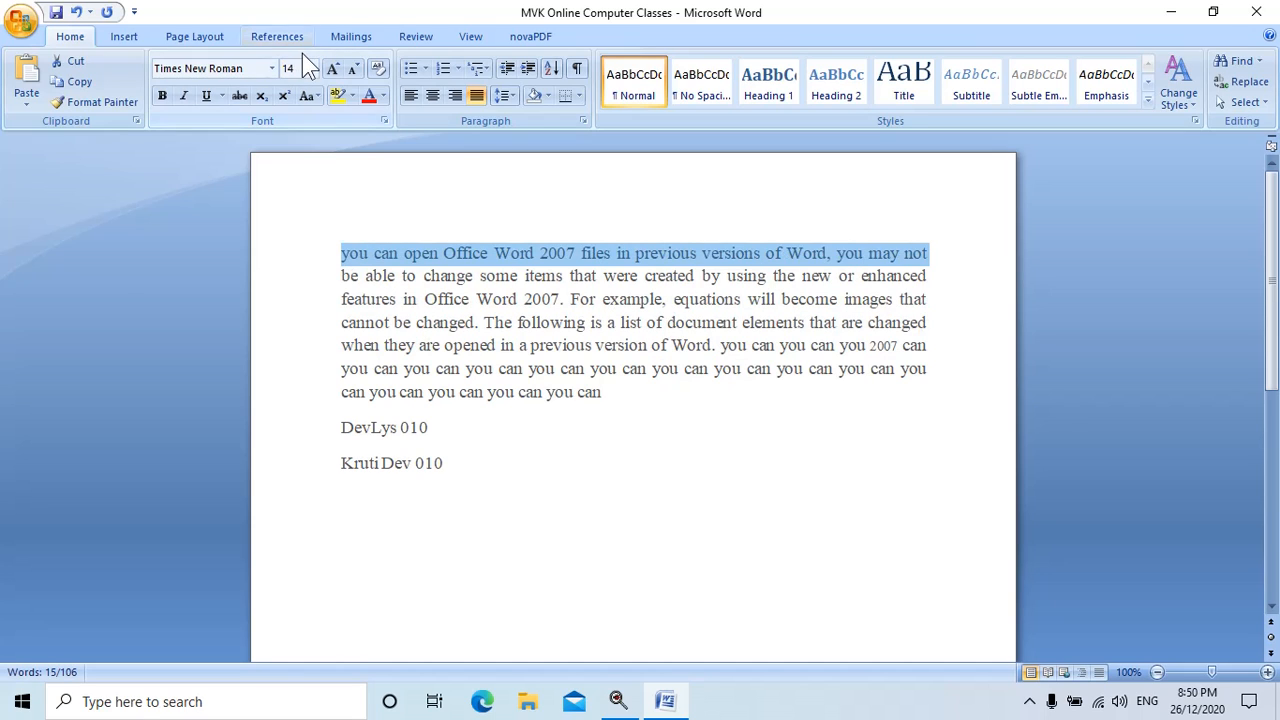
{"action": "type", "text": "16"}
{"action": "key", "text": "Return"}
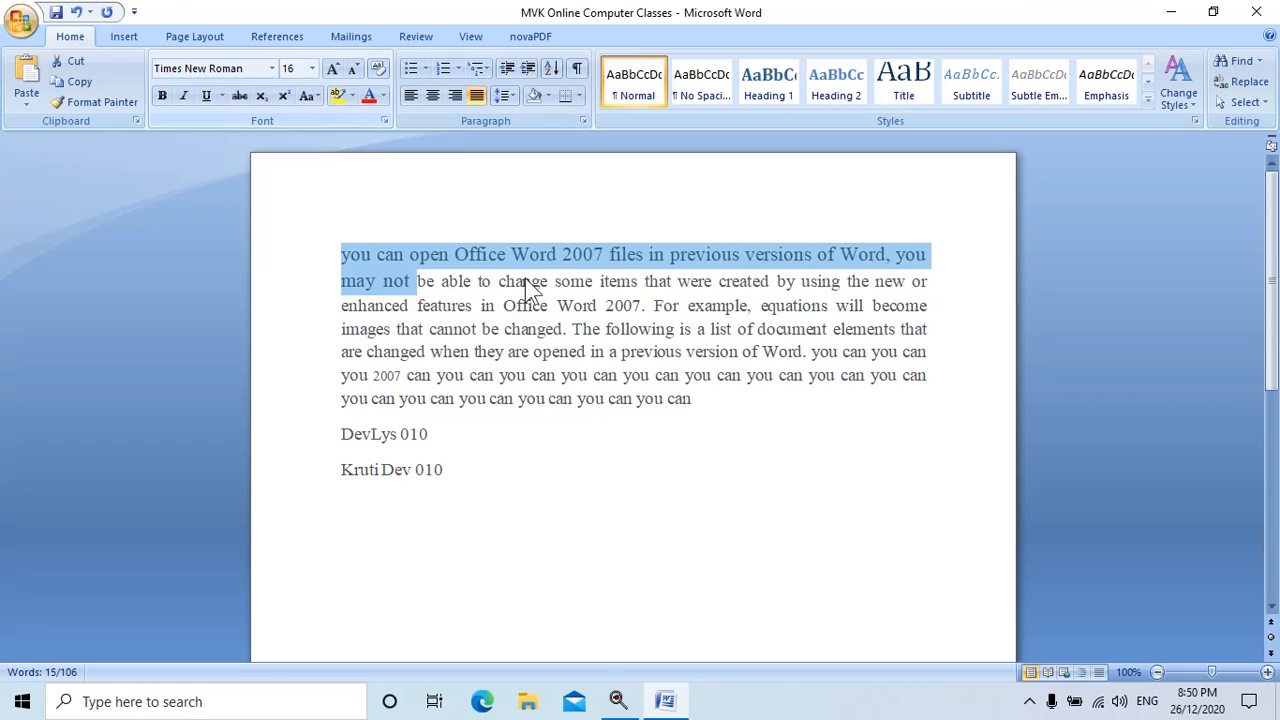
{"action": "left_click", "coordinate": [420, 283]}
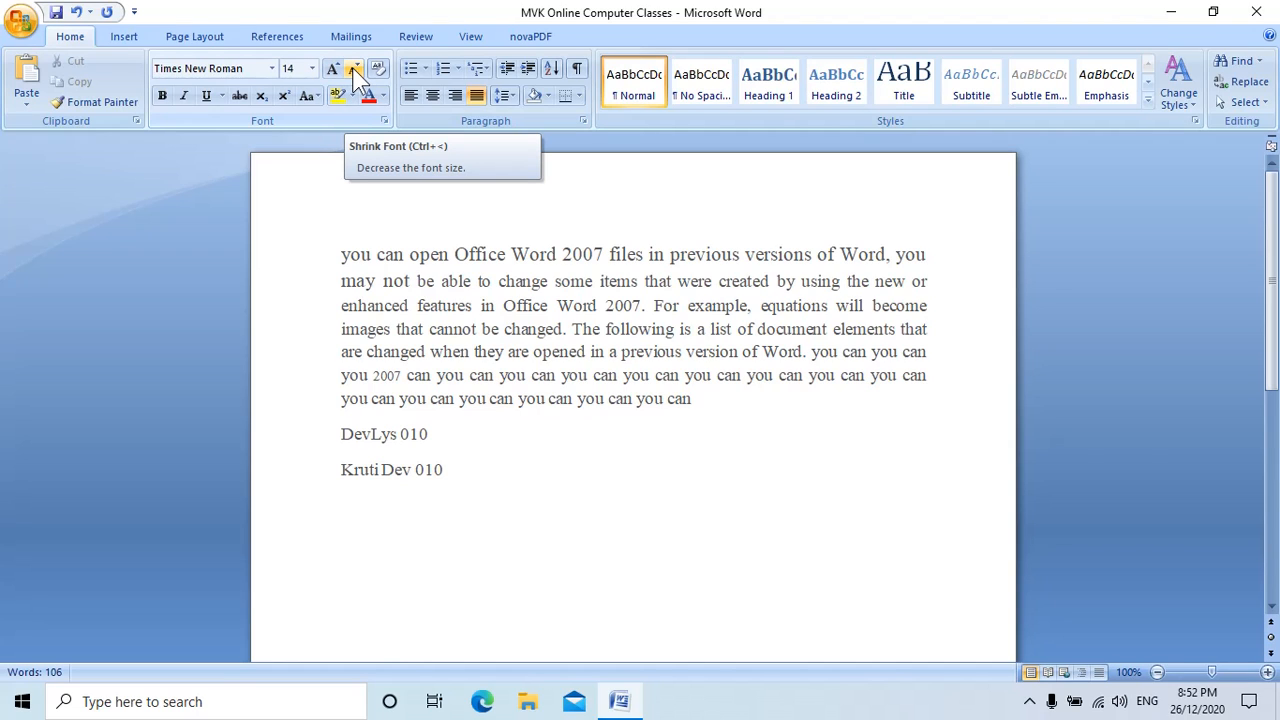
Select the passage from "be able to change" to "cannot be changed." and enlarge its font repeatedly with Grow Font
{"action": "left_click", "coordinate": [372, 254]}
{"action": "left_click", "coordinate": [421, 281]}
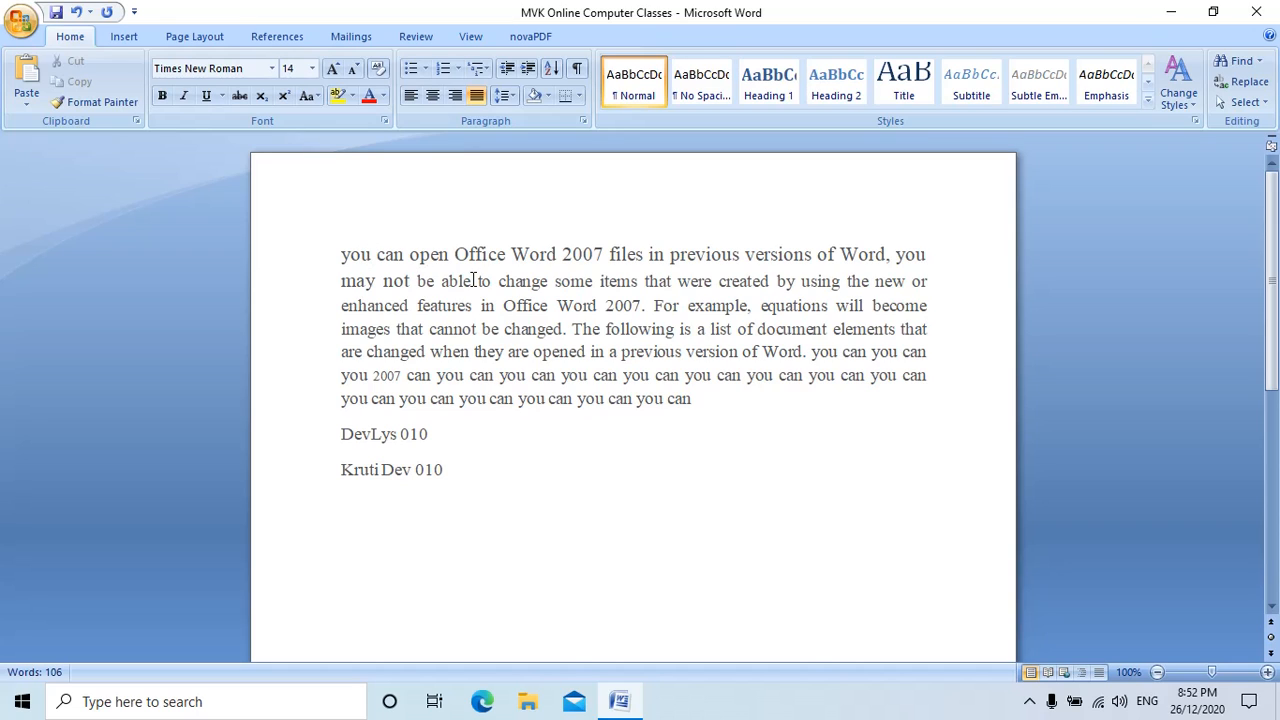
{"action": "left_click", "coordinate": [571, 329], "text": "shift"}
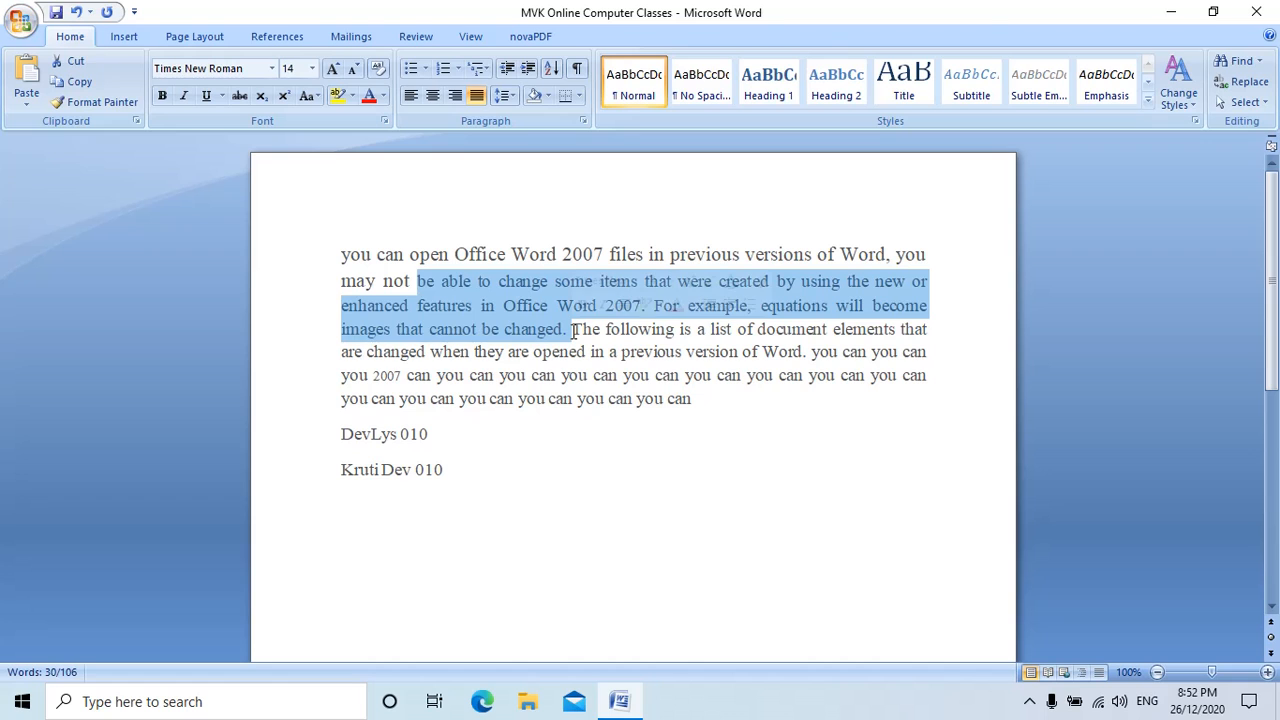
{"action": "left_click", "coordinate": [333, 68]}
{"action": "left_click", "coordinate": [333, 68]}
{"action": "left_click", "coordinate": [333, 68]}
{"action": "left_click", "coordinate": [333, 68]}
{"action": "left_click", "coordinate": [333, 68]}
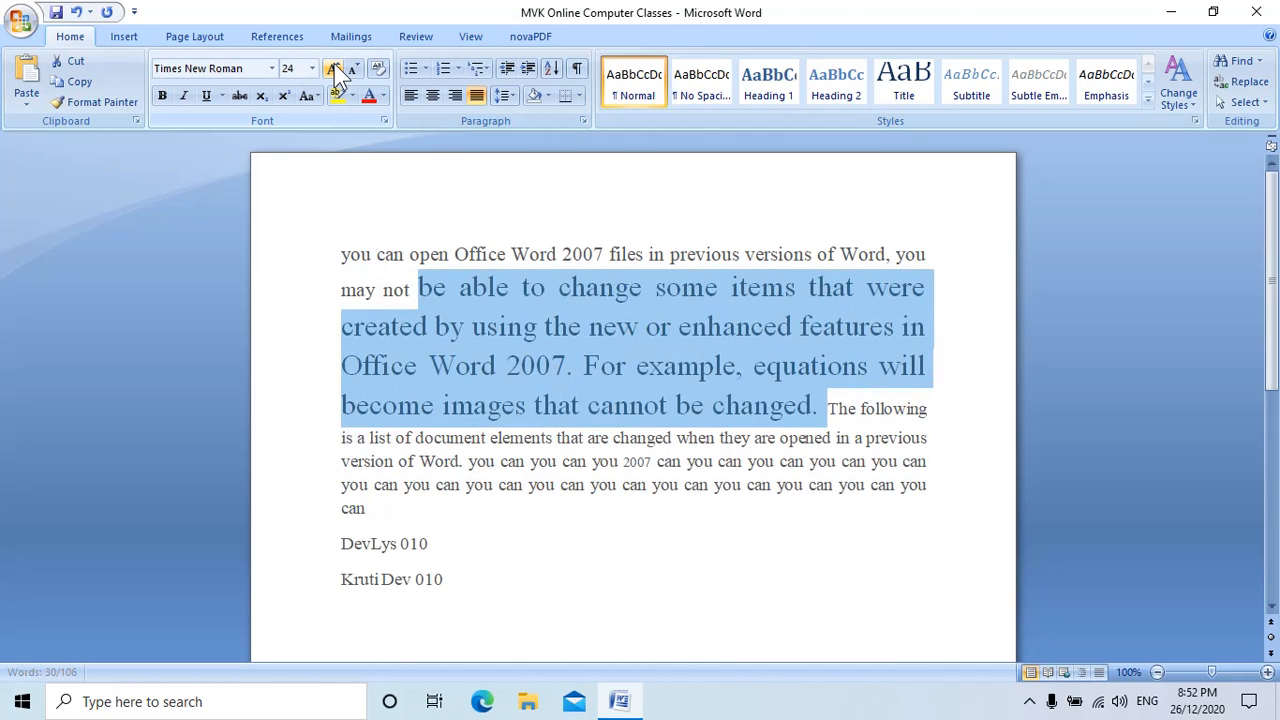
{"action": "left_click", "coordinate": [333, 68]}
{"action": "left_click", "coordinate": [334, 68]}
Shrink the selected passage's font to size 20
{"action": "left_click", "coordinate": [351, 68]}
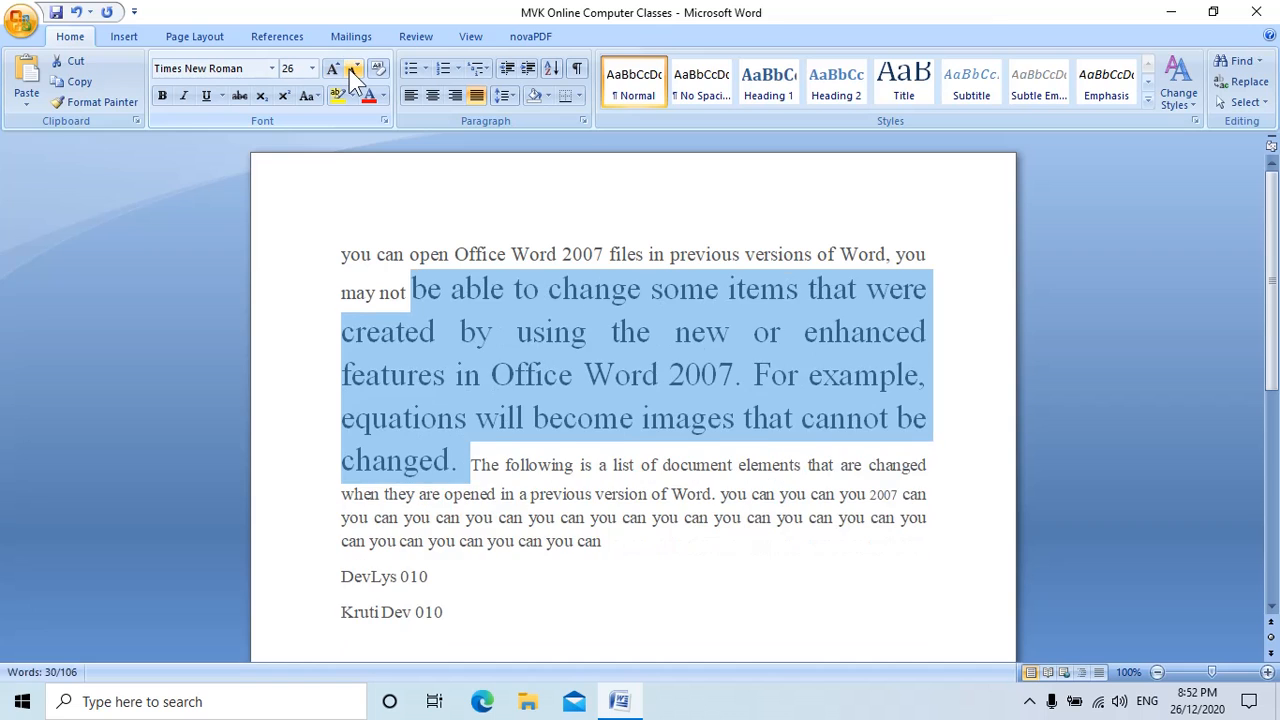
{"action": "left_click", "coordinate": [351, 68]}
{"action": "left_click", "coordinate": [351, 68]}
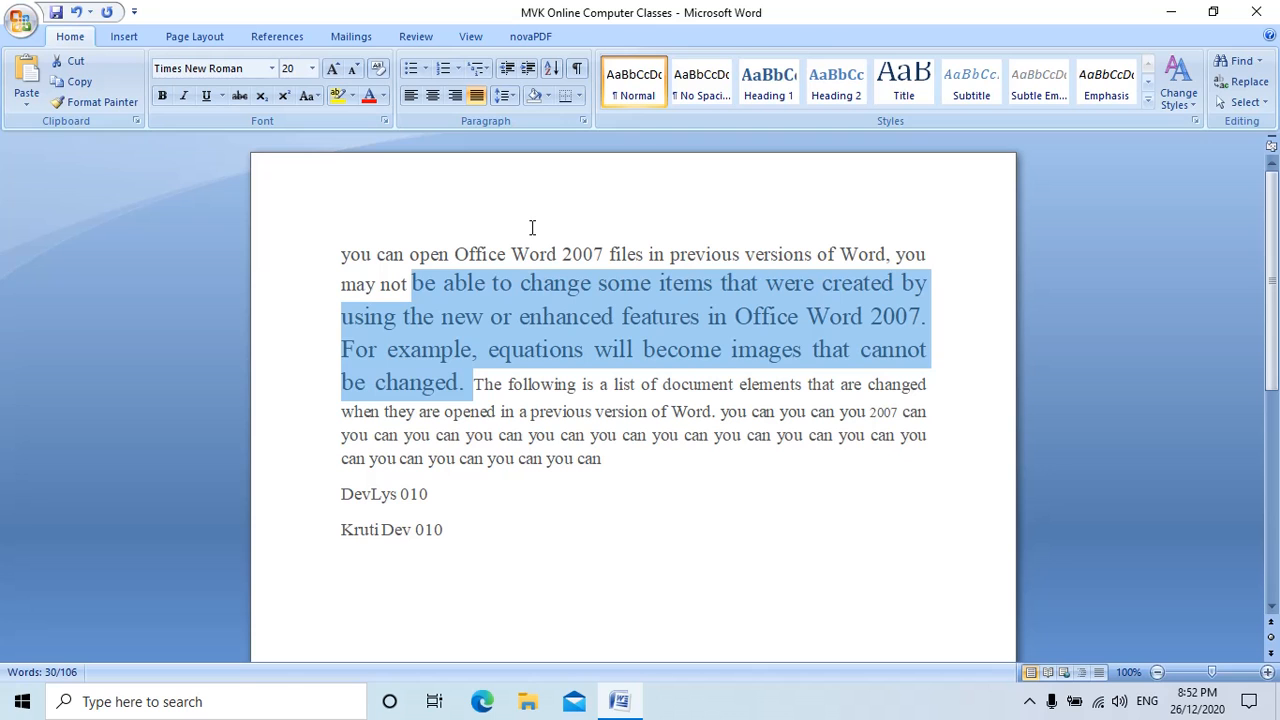
Enlarge the selected passage's font in one-point increments to 27
{"action": "key", "text": "ctrl+["}
{"action": "key", "text": "ctrl+]"}
{"action": "key", "text": "ctrl+["}
{"action": "key", "text": "ctrl+]"}
{"action": "key", "text": "ctrl+]"}
{"action": "key", "text": "ctrl+]"}
{"action": "key", "text": "ctrl+]"}
{"action": "key", "text": "ctrl+]"}
{"action": "key", "text": "ctrl+]"}
{"action": "key", "text": "ctrl+]"}
{"action": "key", "text": "ctrl+]"}
{"action": "key", "text": "ctrl+]"}
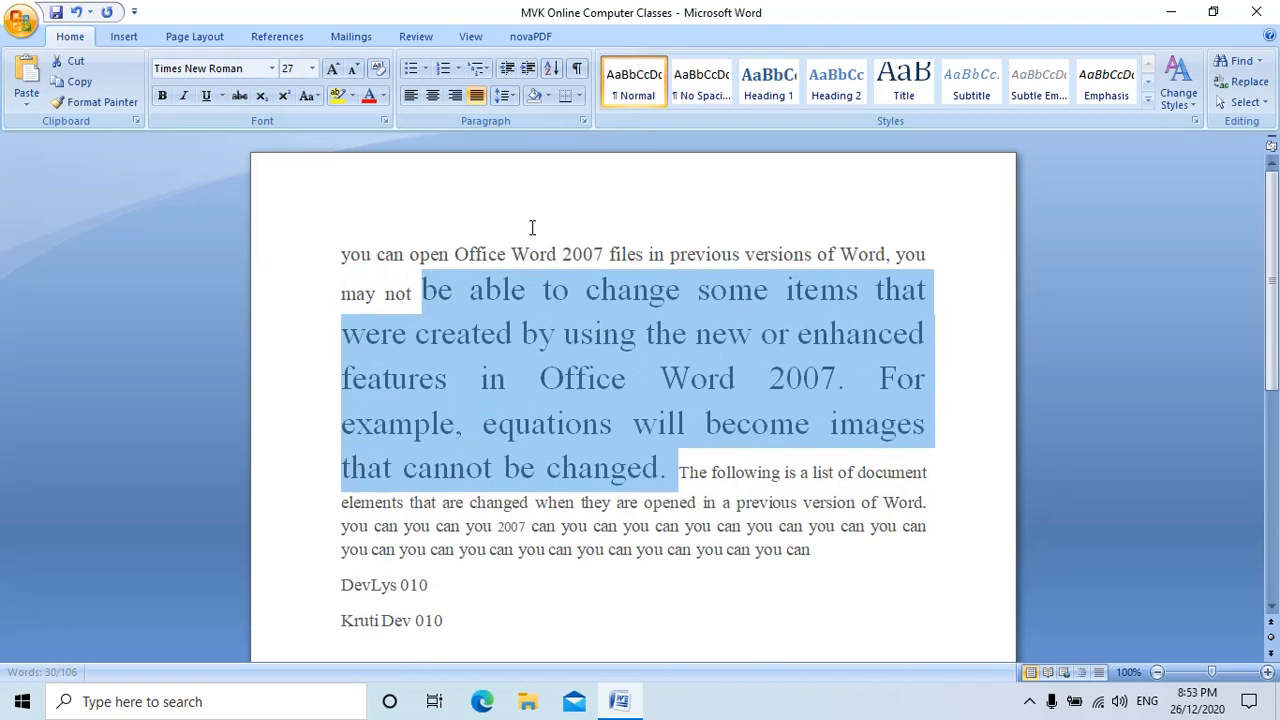
Reduce the selected passage's font in one-point increments to 23
{"action": "key", "text": "ctrl+["}
{"action": "key", "text": "ctrl+["}
{"action": "key", "text": "ctrl+["}
{"action": "key", "text": "ctrl+["}
{"action": "key", "text": "ctrl+["}
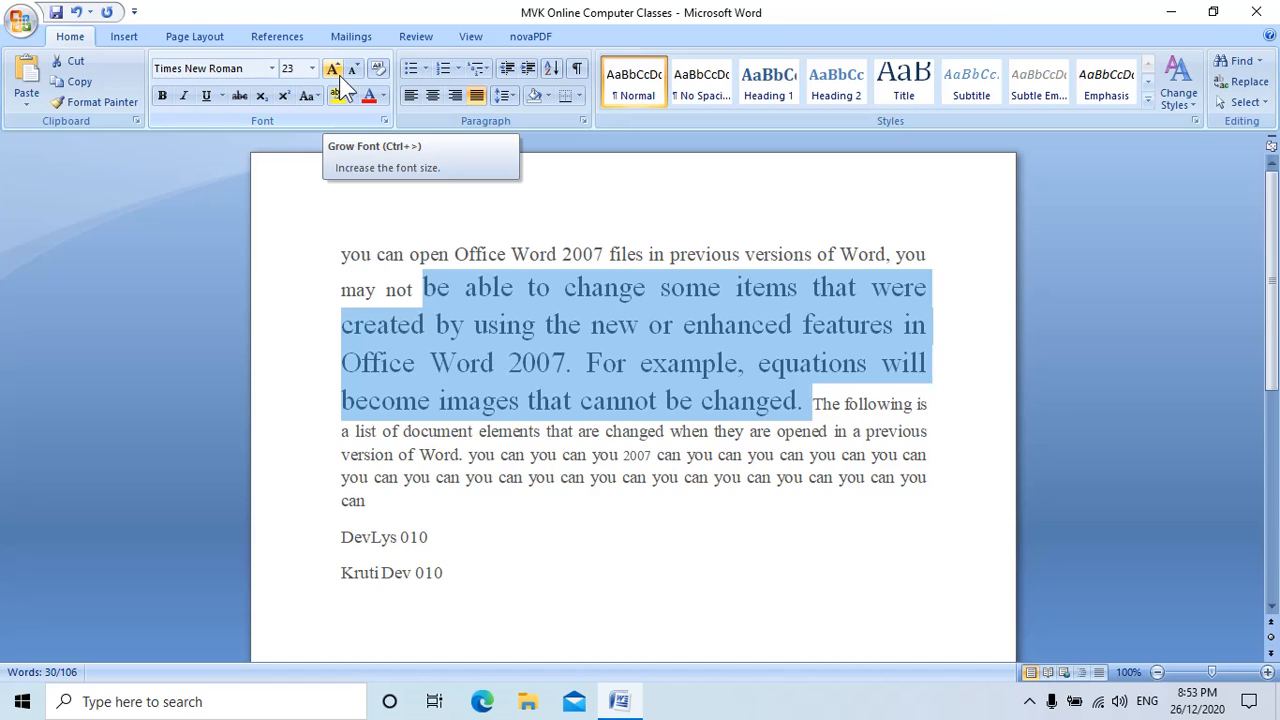
Raise the selected passage's font size to 28 and bring it back down to 24
{"action": "key", "text": "ctrl+shift+period"}
{"action": "key", "text": "ctrl+shift+period"}
{"action": "key", "text": "ctrl+bracketright"}
{"action": "key", "text": "ctrl+bracketright"}
{"action": "key", "text": "ctrl+bracketleft"}
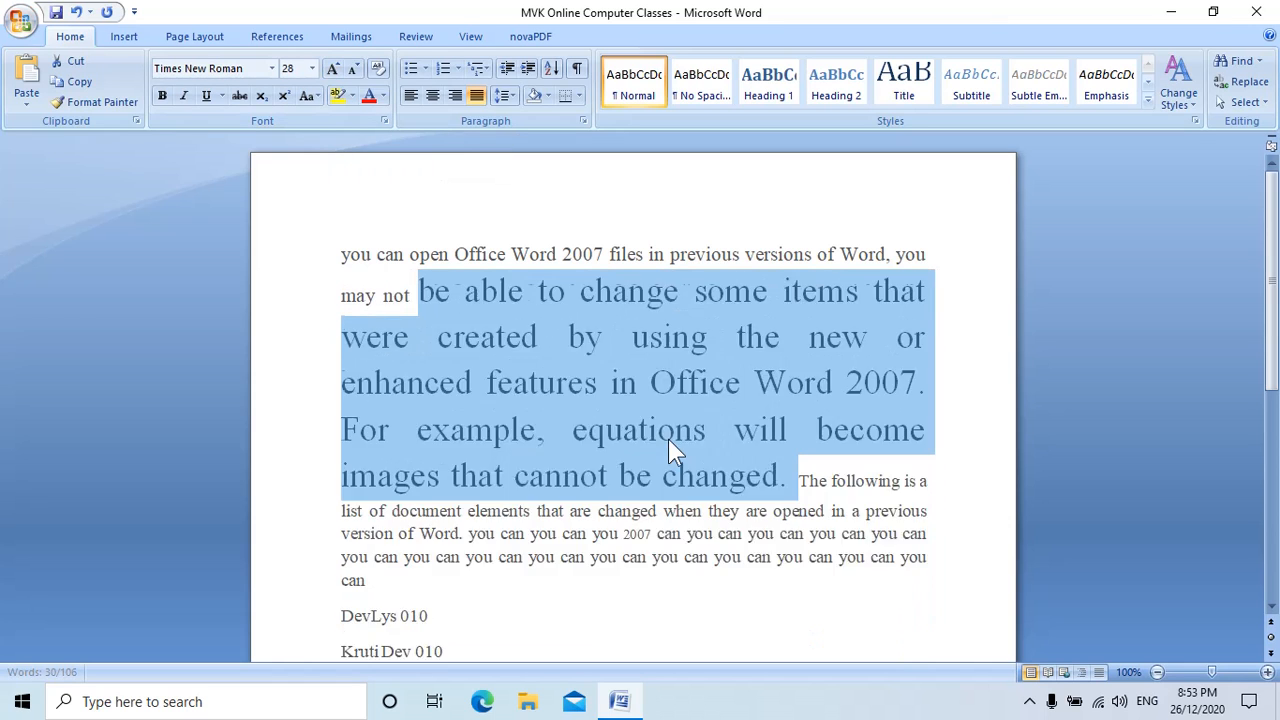
{"action": "key", "text": "ctrl+bracketleft"}
{"action": "key", "text": "ctrl+bracketleft"}
{"action": "key", "text": "ctrl+bracketleft"}
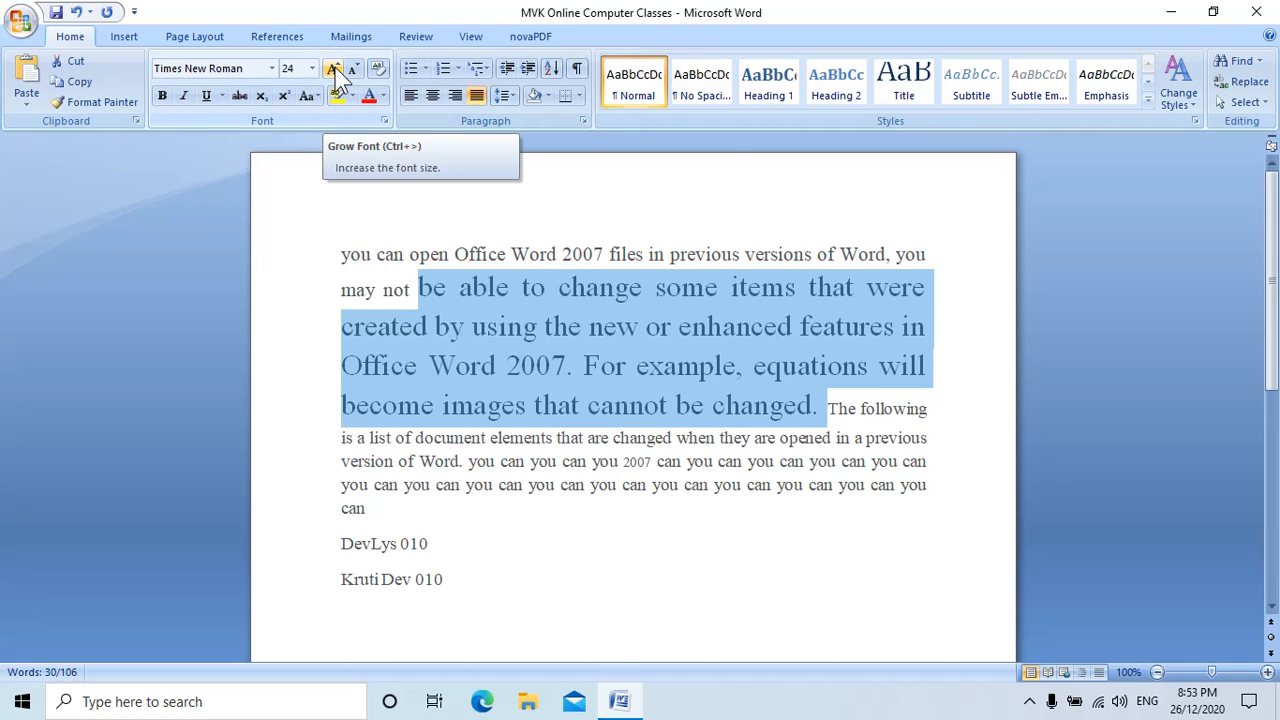
Clear all formatting from the selected passage and from the entire document text, including the two font-name lines
{"action": "left_click", "coordinate": [386, 72]}
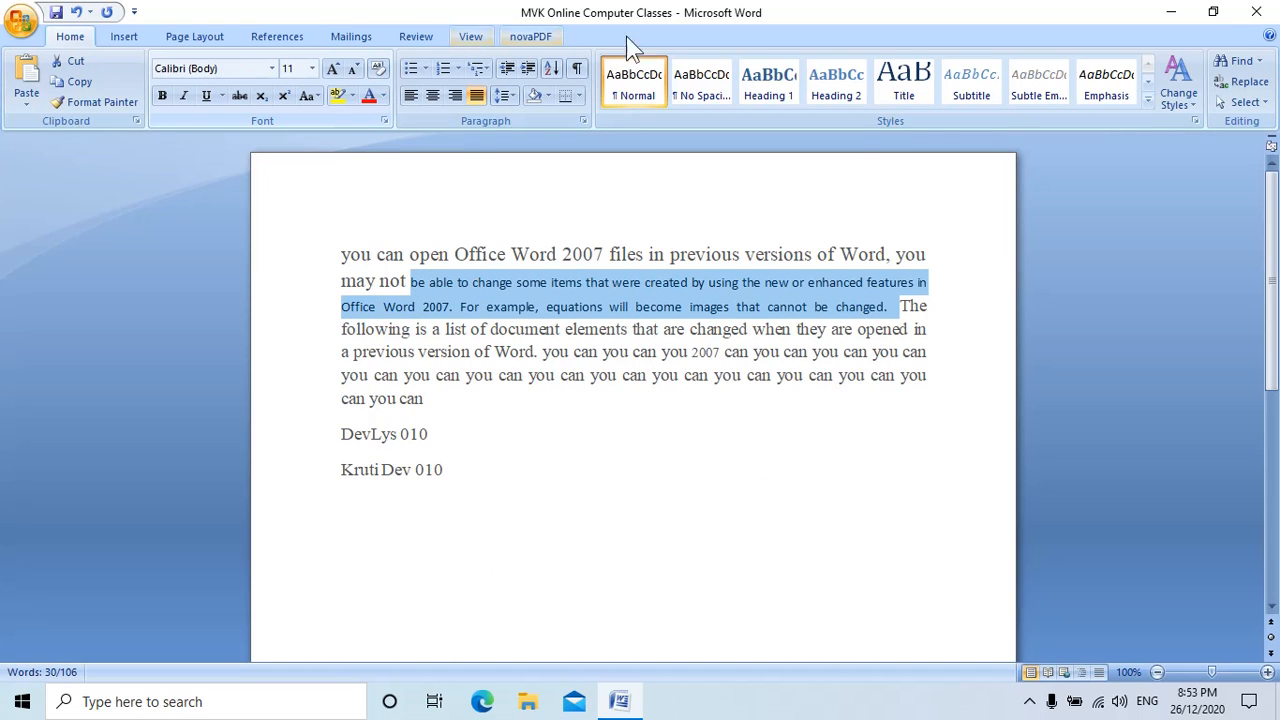
{"action": "left_click", "coordinate": [348, 256]}
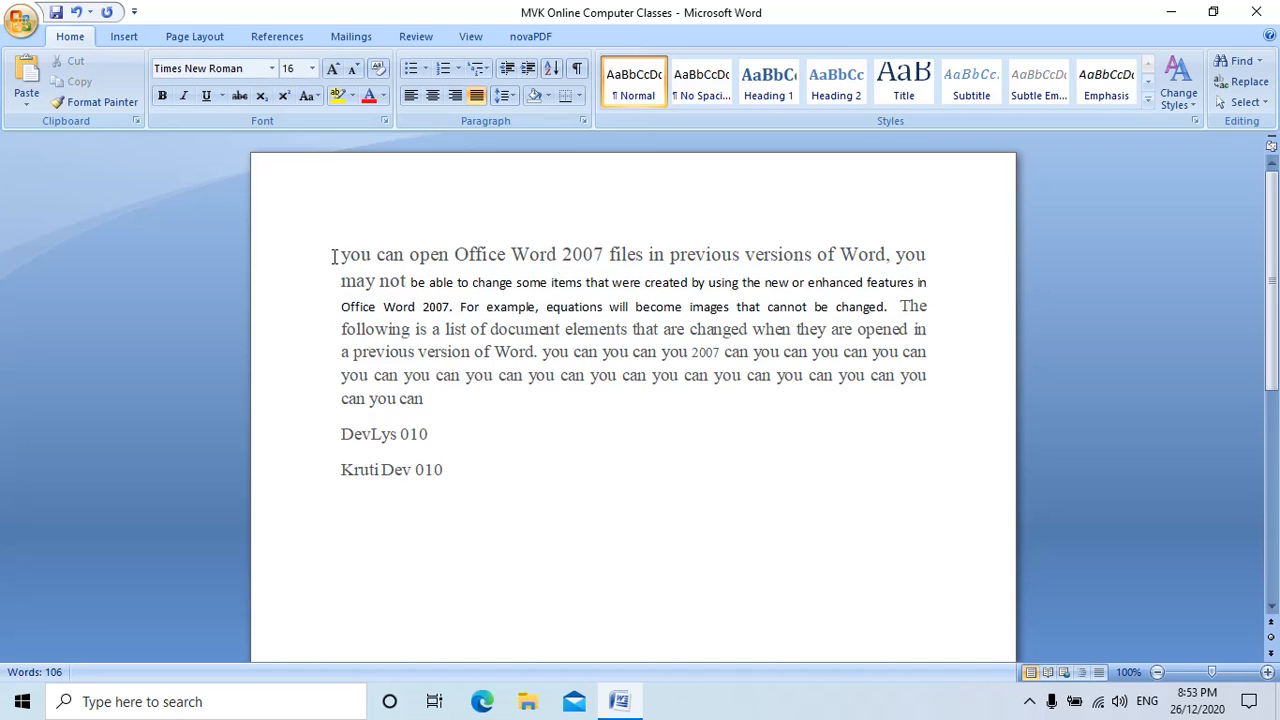
{"action": "left_click", "coordinate": [335, 253]}
{"action": "left_click", "coordinate": [453, 467], "text": "shift"}
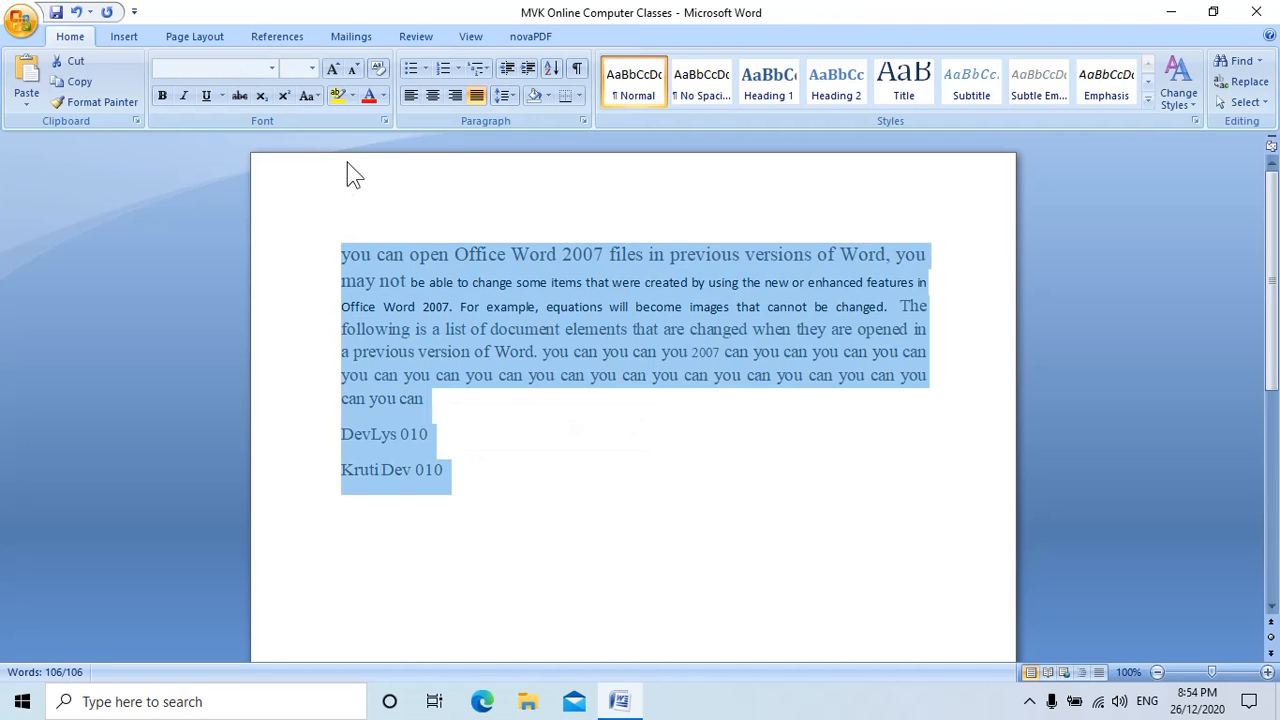
{"action": "left_click", "coordinate": [385, 70]}
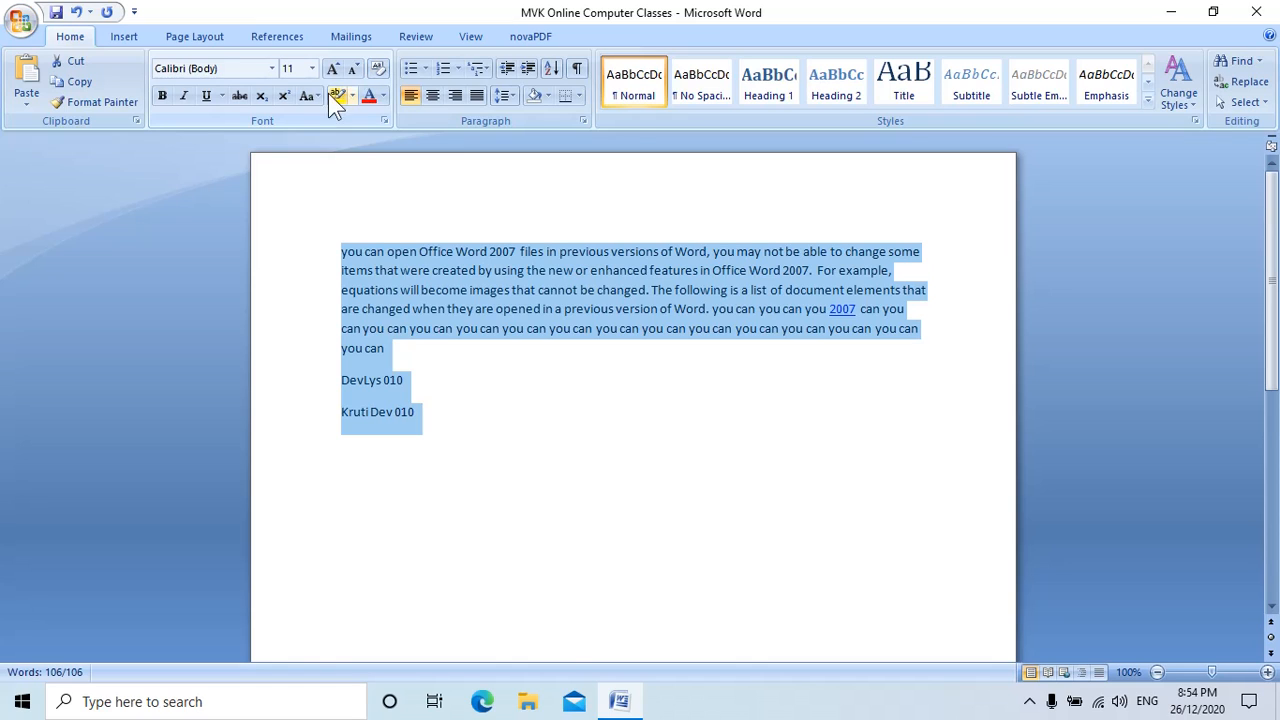
Try bold on the entire selected text and turn it off again
{"action": "left_click", "coordinate": [164, 102]}
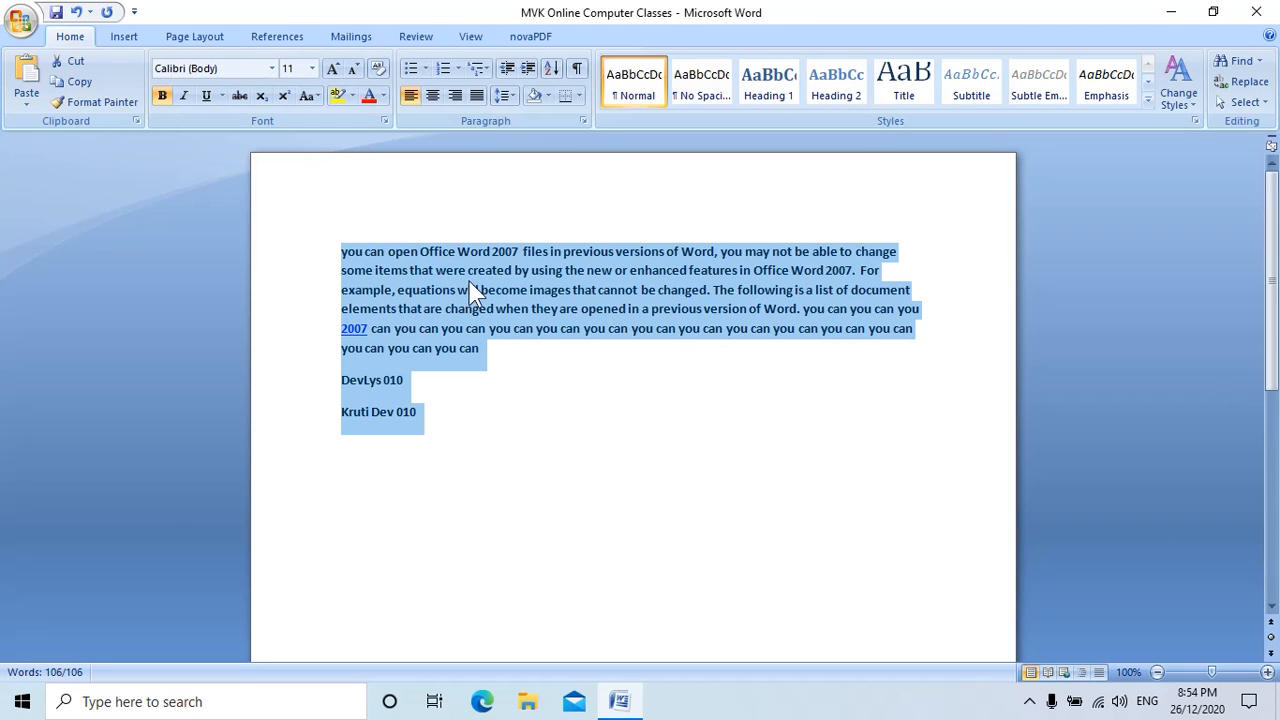
{"action": "left_click", "coordinate": [161, 95]}
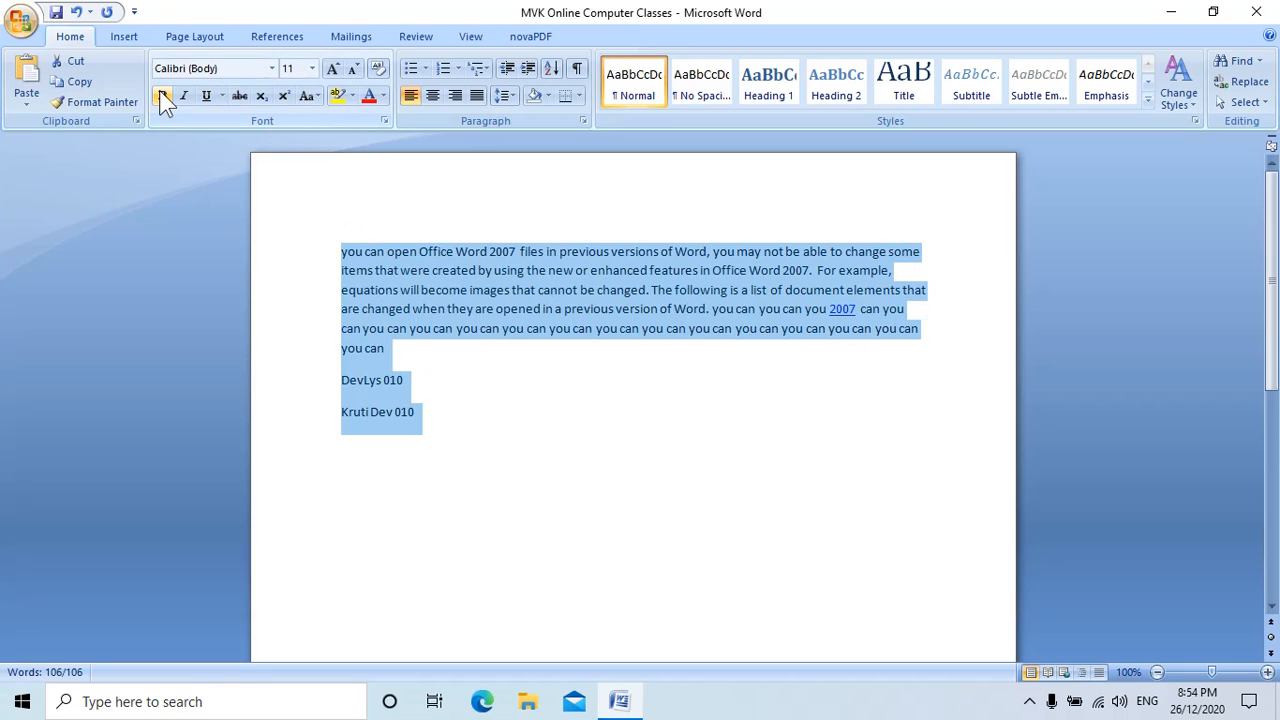
Set the font size of the entire text to 14 and deselect it
{"action": "left_click", "coordinate": [312, 68]}
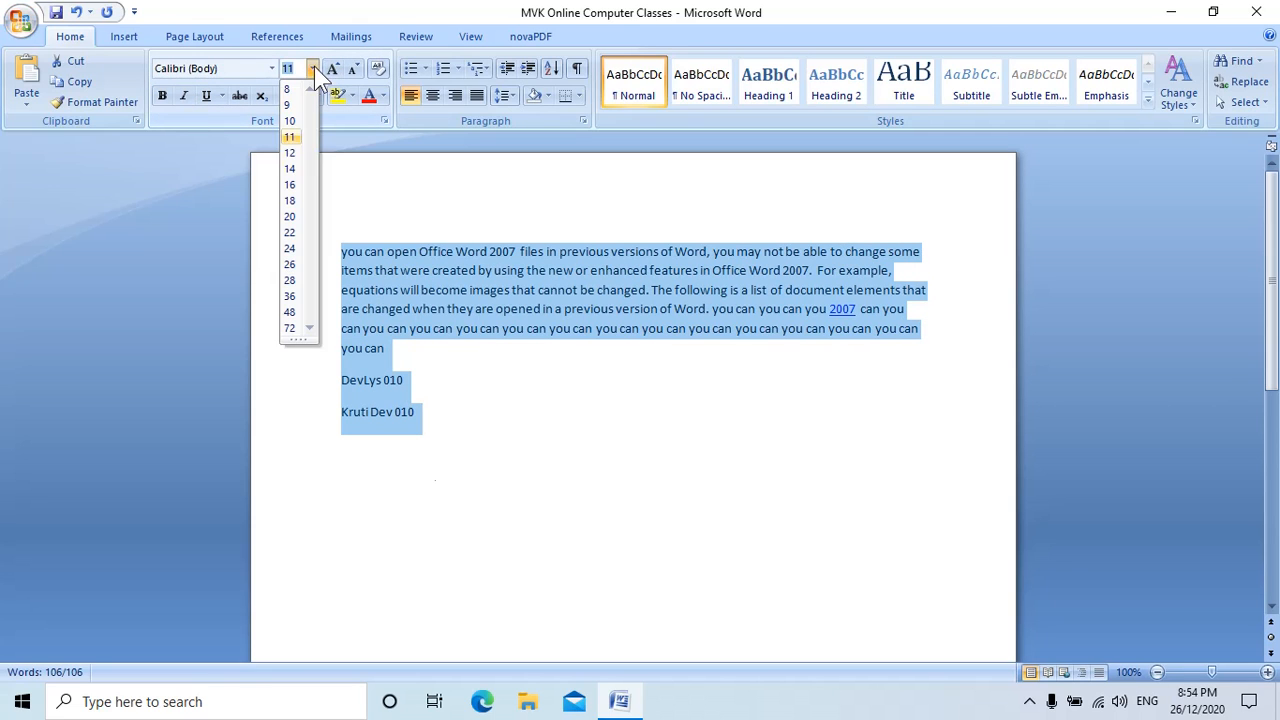
{"action": "left_click", "coordinate": [294, 183]}
{"action": "left_click", "coordinate": [1267, 672]}
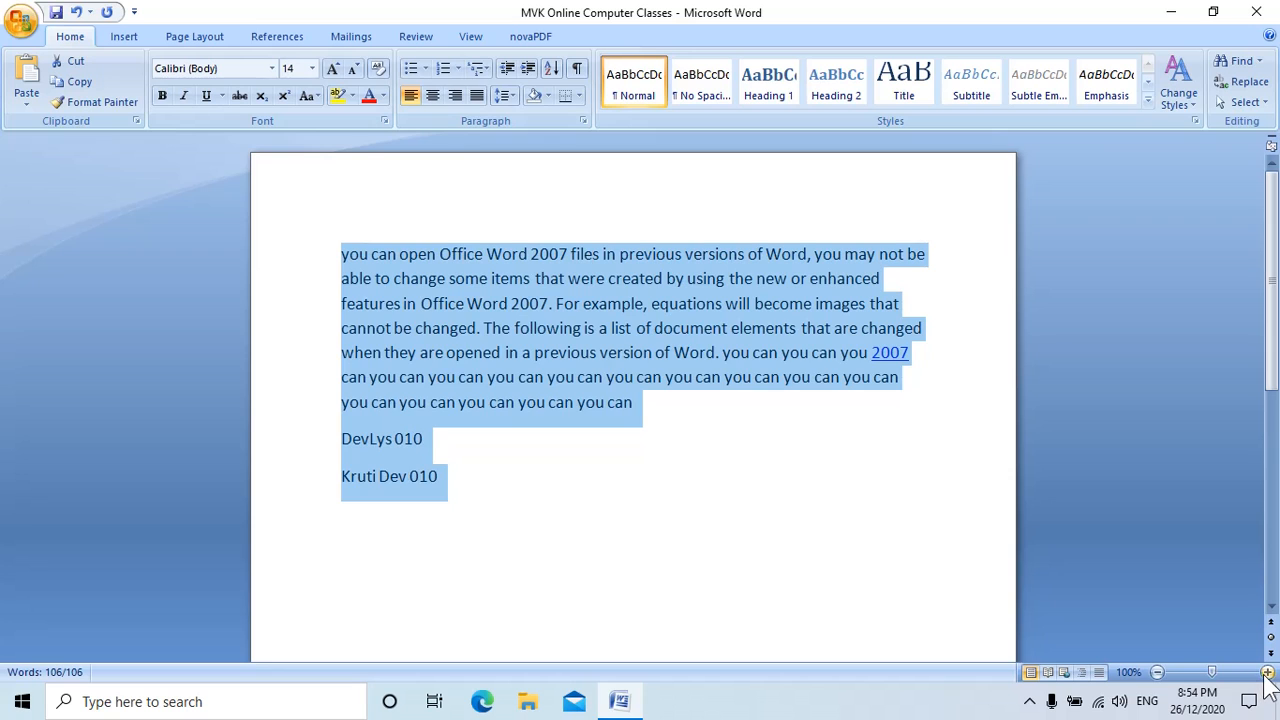
{"action": "left_click", "coordinate": [1267, 672]}
{"action": "left_click", "coordinate": [1267, 672]}
{"action": "left_click", "coordinate": [1267, 672]}
{"action": "left_click", "coordinate": [1267, 672]}
{"action": "left_click", "coordinate": [1267, 672]}
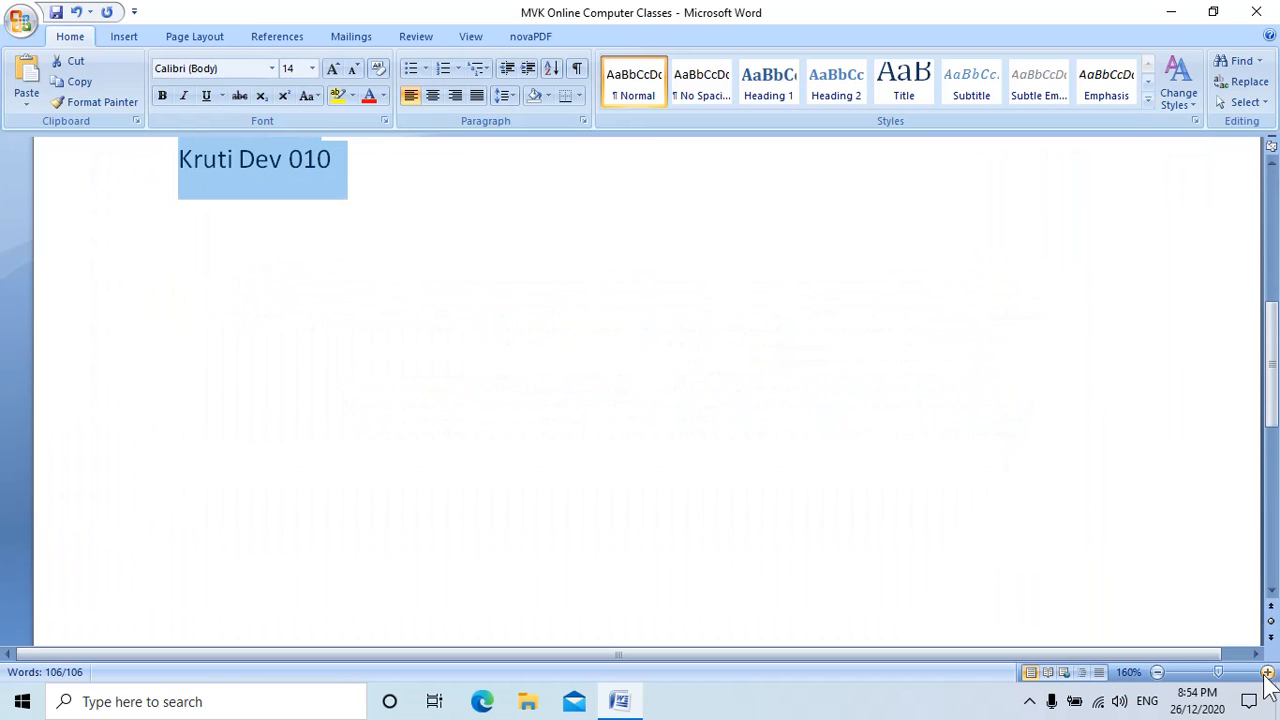
{"action": "left_click_drag", "start_coordinate": [1273, 163], "coordinate": [1274, 167]}
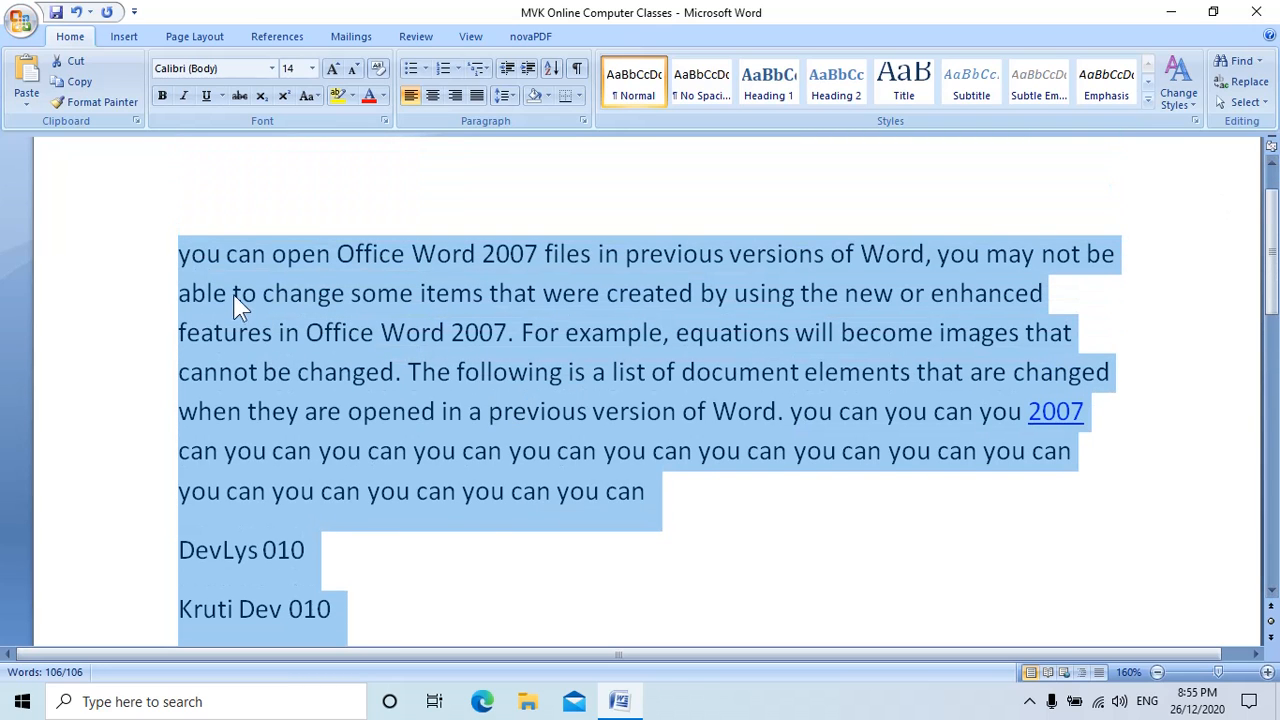
{"action": "left_click", "coordinate": [229, 257]}
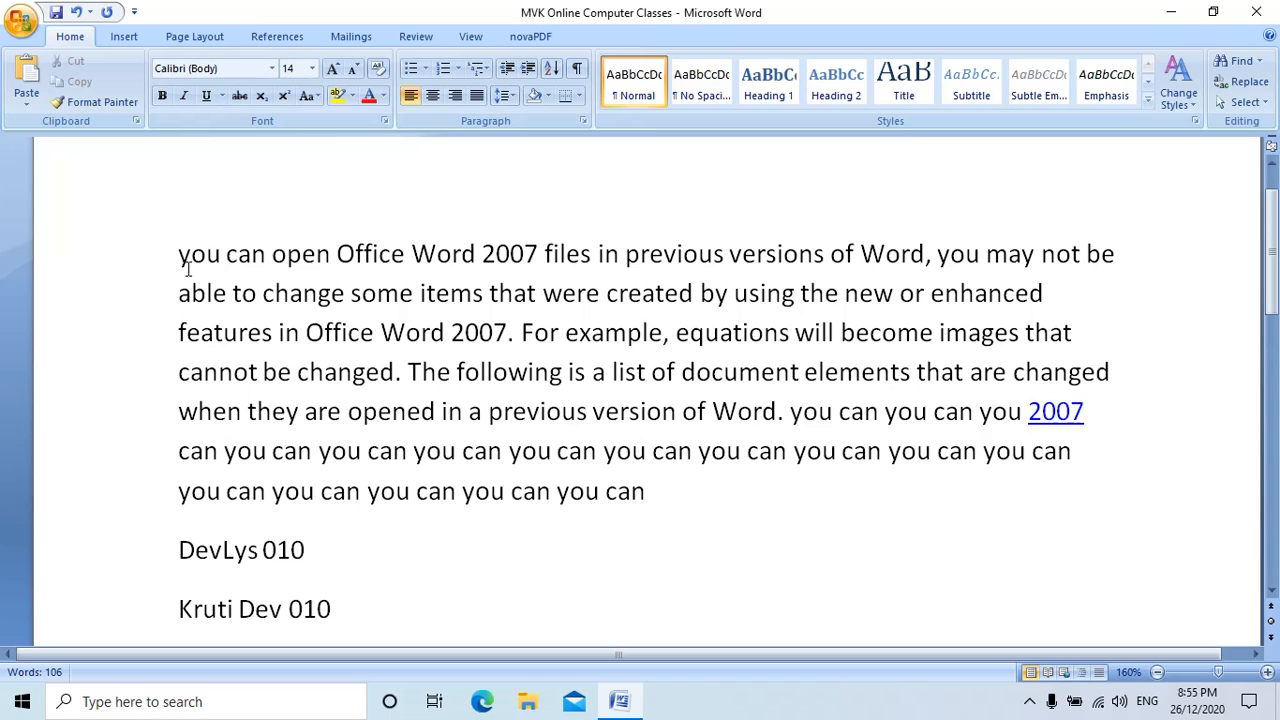
Format the opening words "you can open Office Word 2007" in Times New Roman at size 16
{"action": "left_click", "coordinate": [180, 259]}
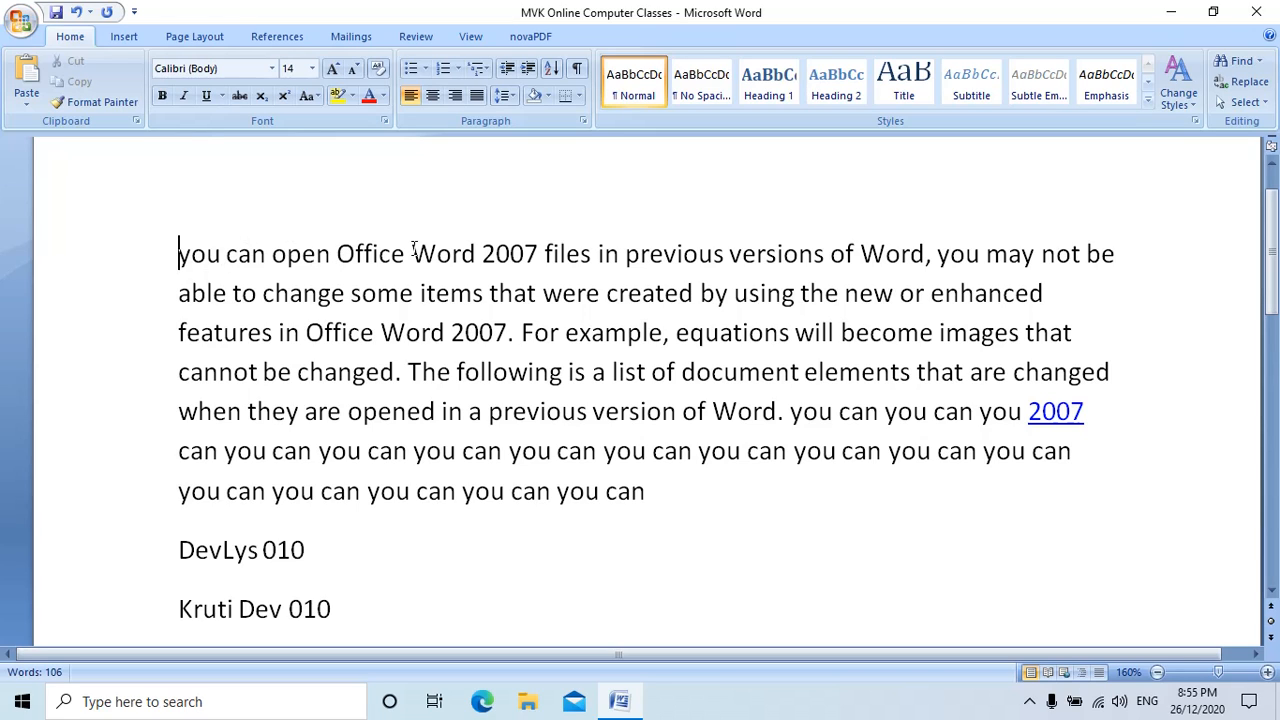
{"action": "left_click", "coordinate": [537, 254], "text": "shift"}
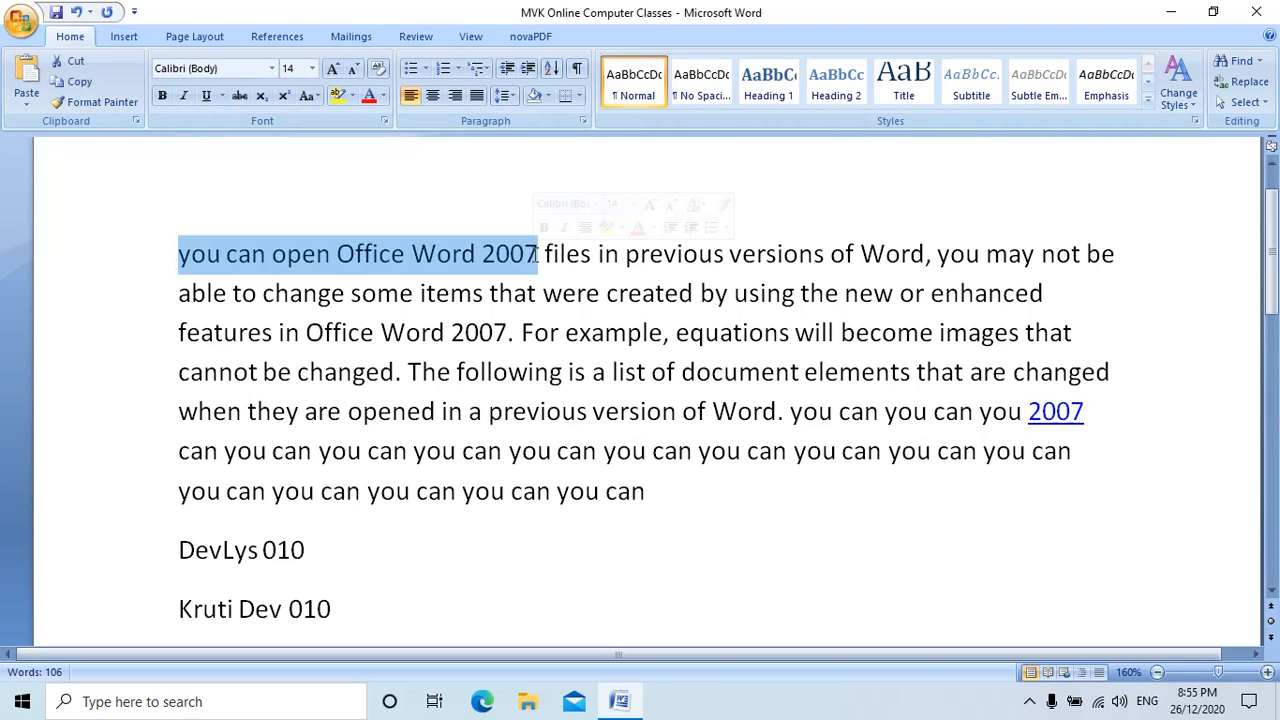
{"action": "left_click", "coordinate": [313, 68]}
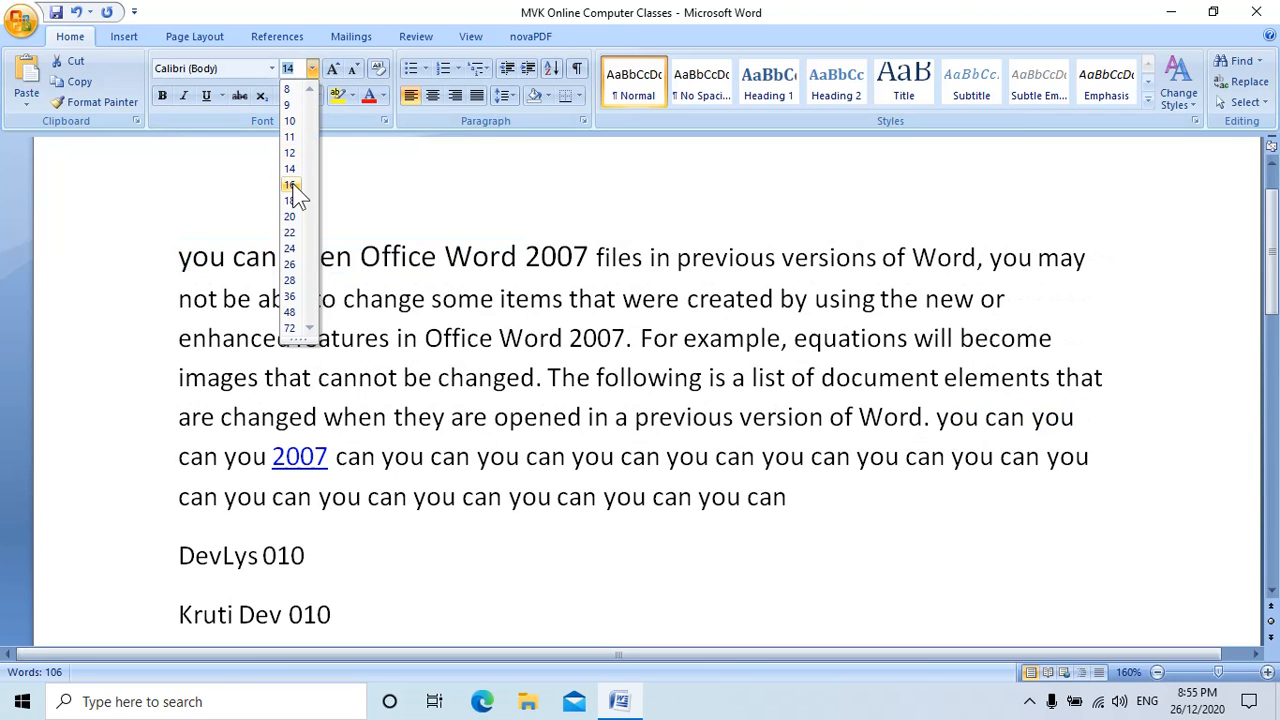
{"action": "left_click", "coordinate": [291, 186]}
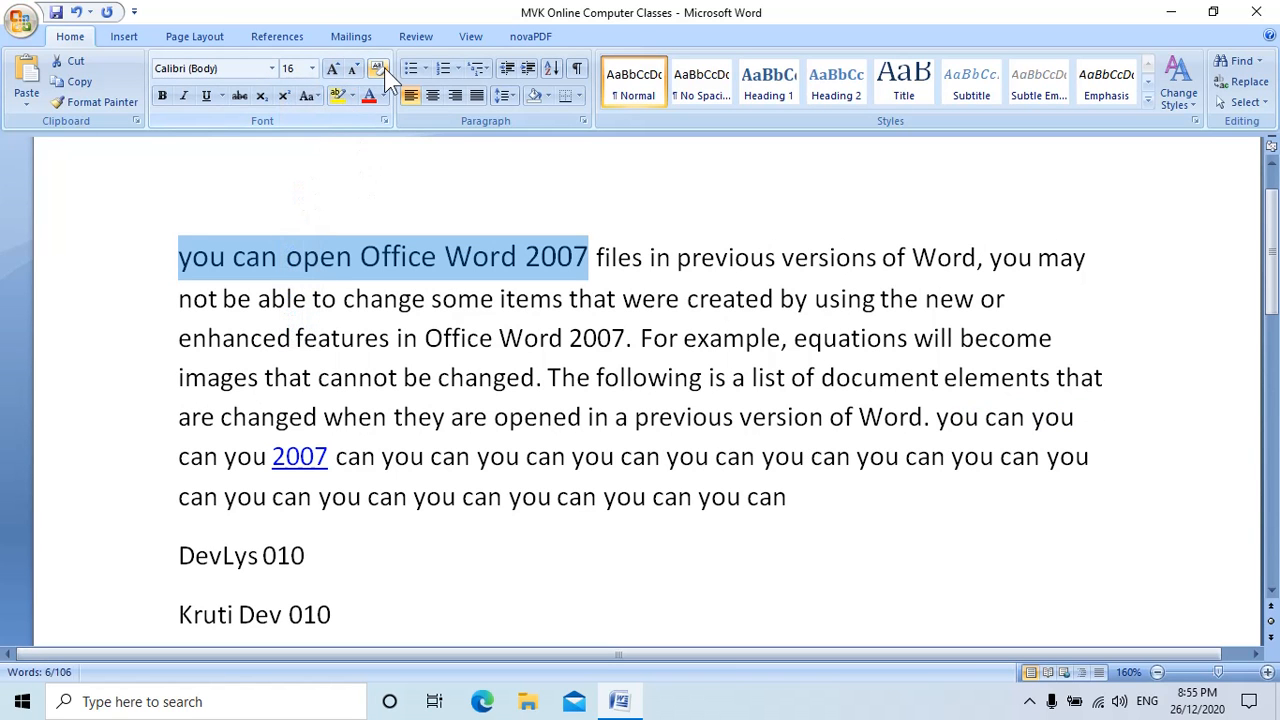
{"action": "left_click", "coordinate": [277, 70]}
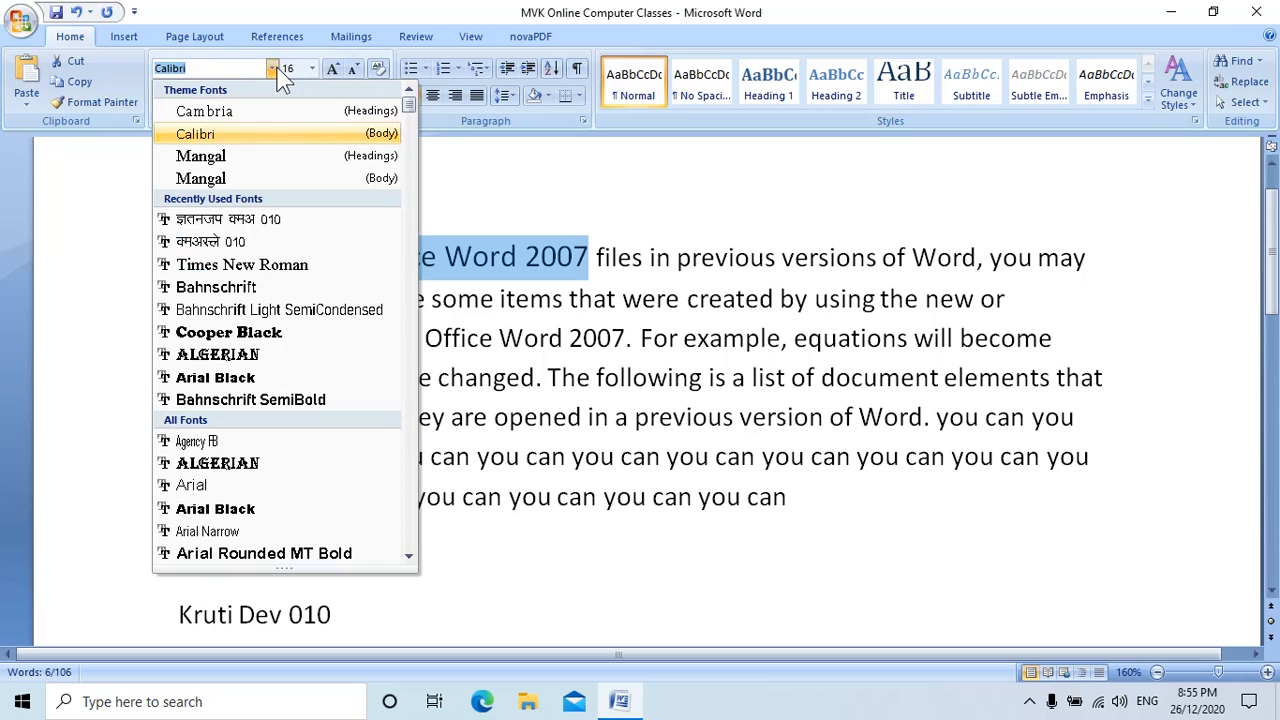
{"action": "left_click", "coordinate": [245, 264]}
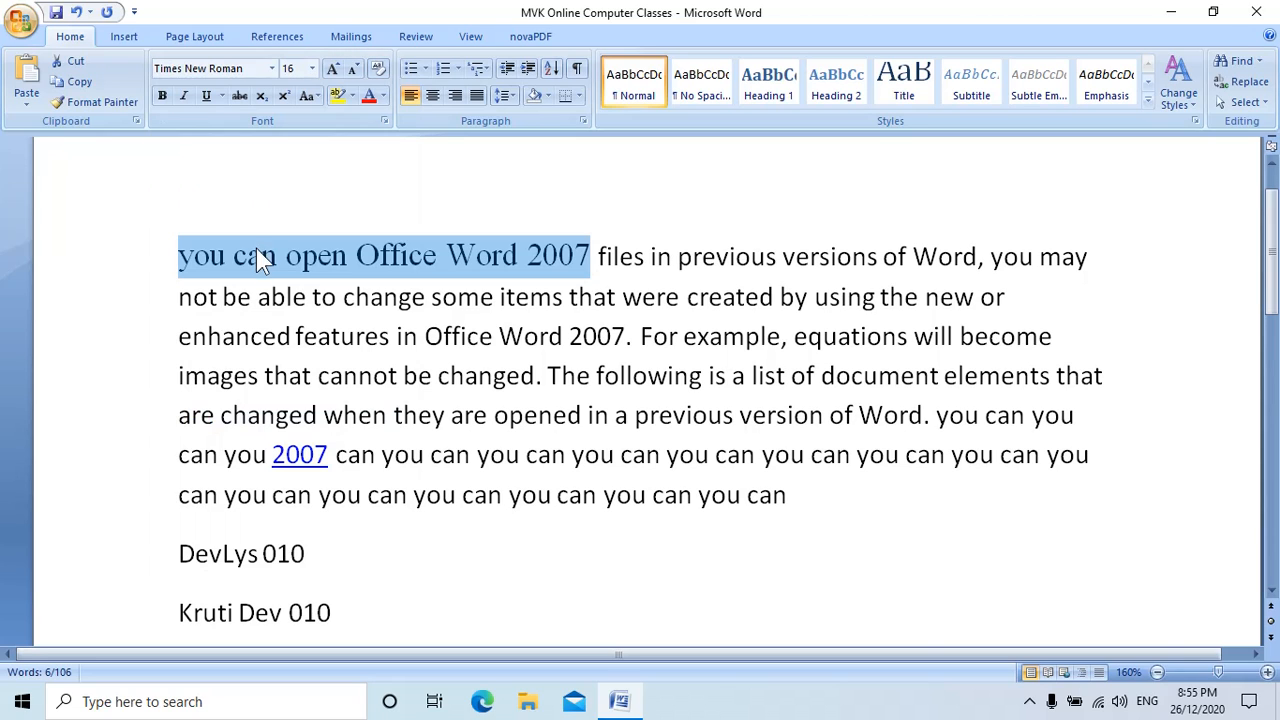
Try bold on the selected words "you can open Office Word 2007" and remove it
{"action": "left_click", "coordinate": [168, 103]}
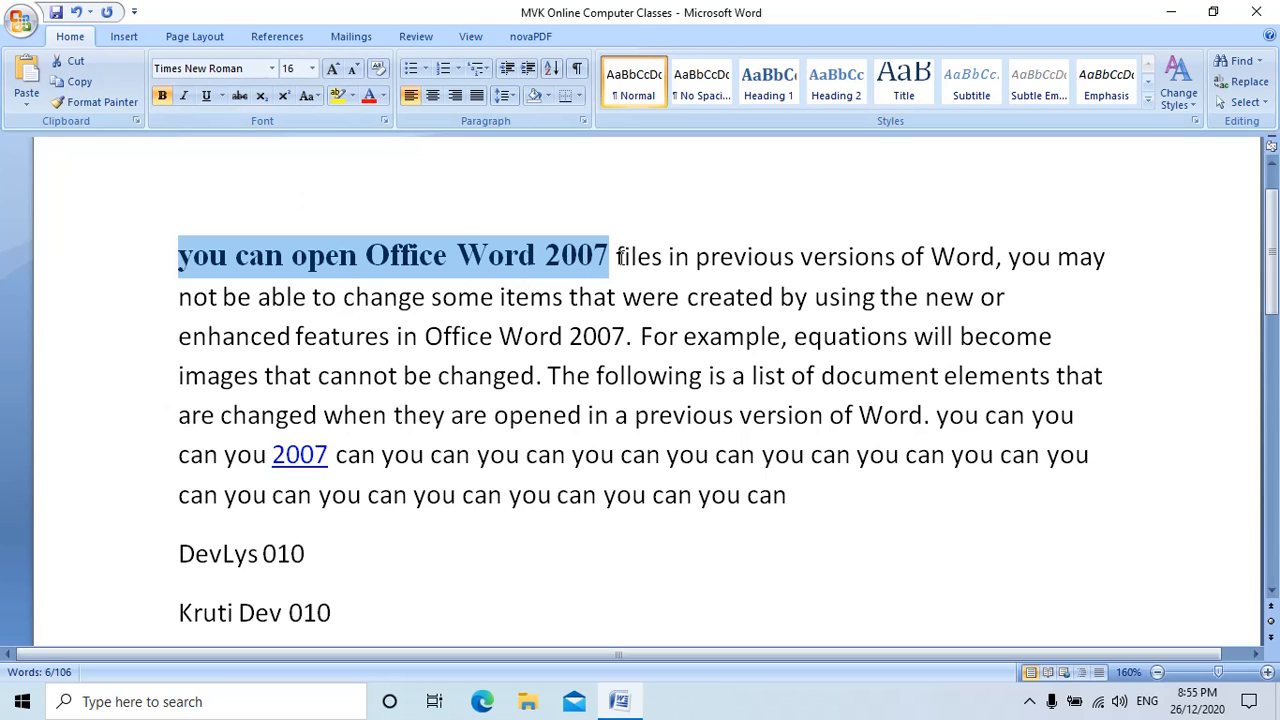
{"action": "left_click", "coordinate": [162, 96]}
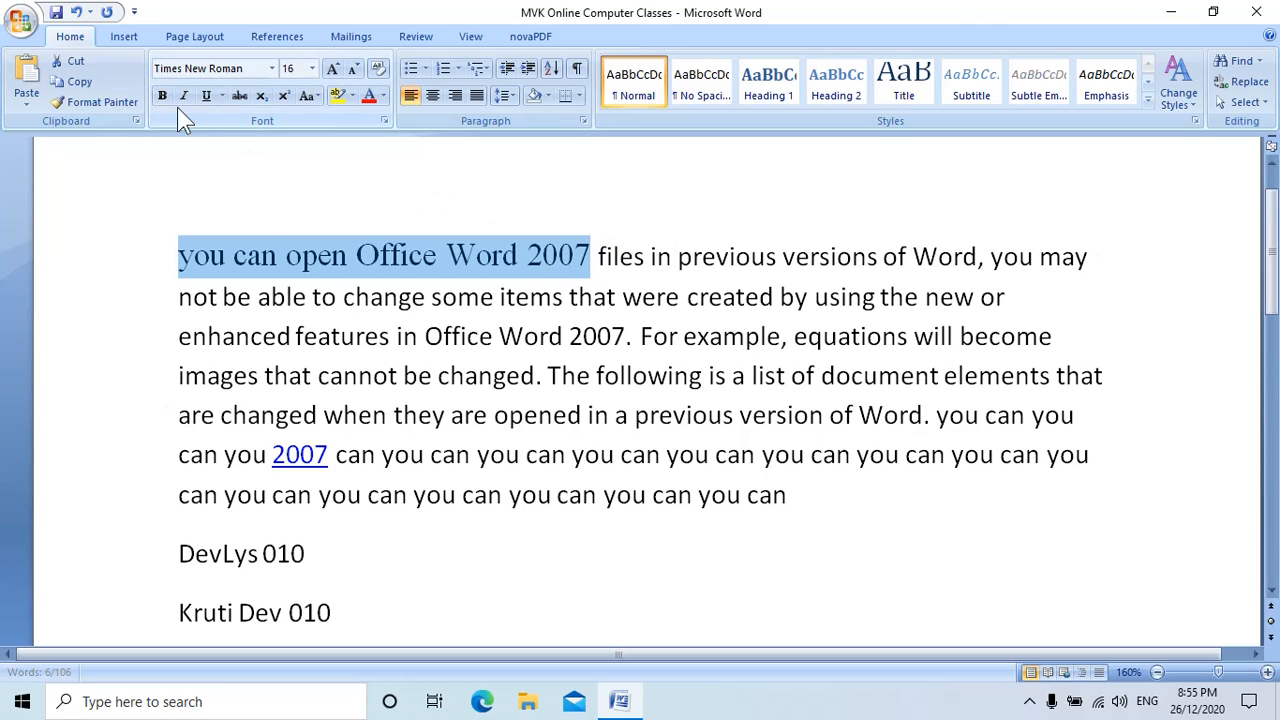
Make only the first word "you" of the paragraph bold
{"action": "left_click", "coordinate": [223, 260]}
{"action": "left_click_drag", "start_coordinate": [179, 258], "coordinate": [226, 258]}
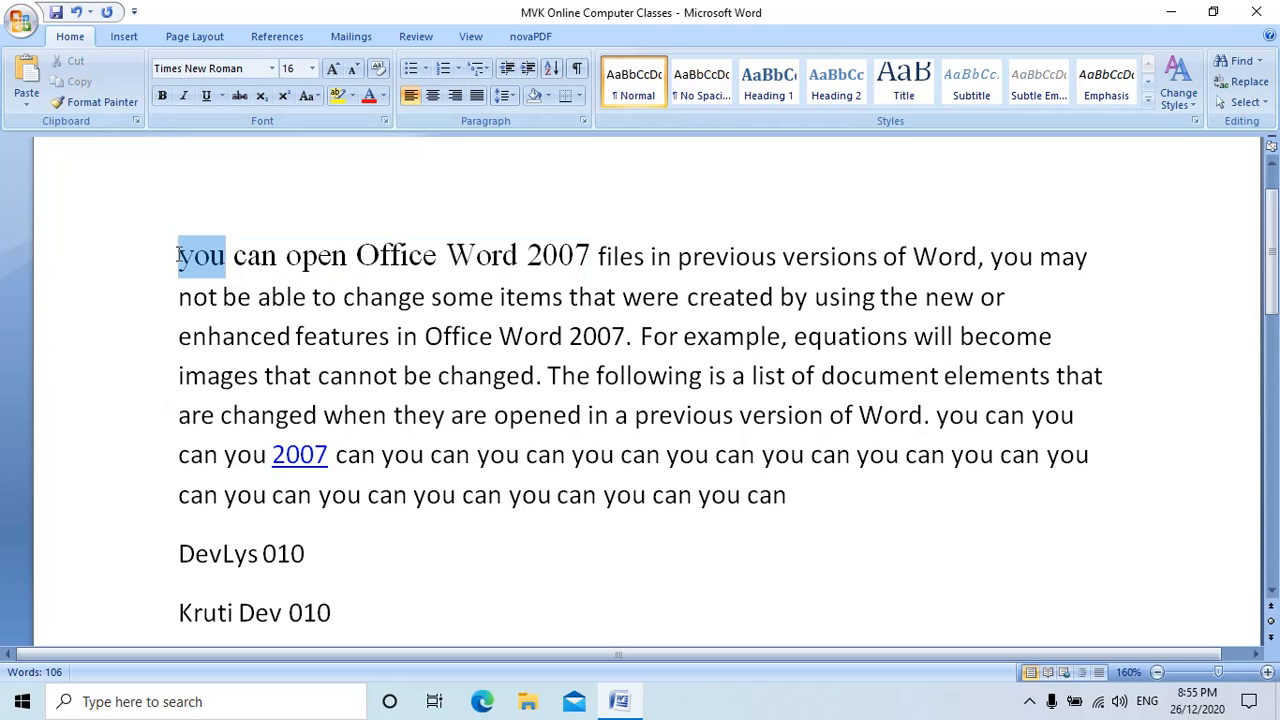
{"action": "left_click", "coordinate": [162, 96]}
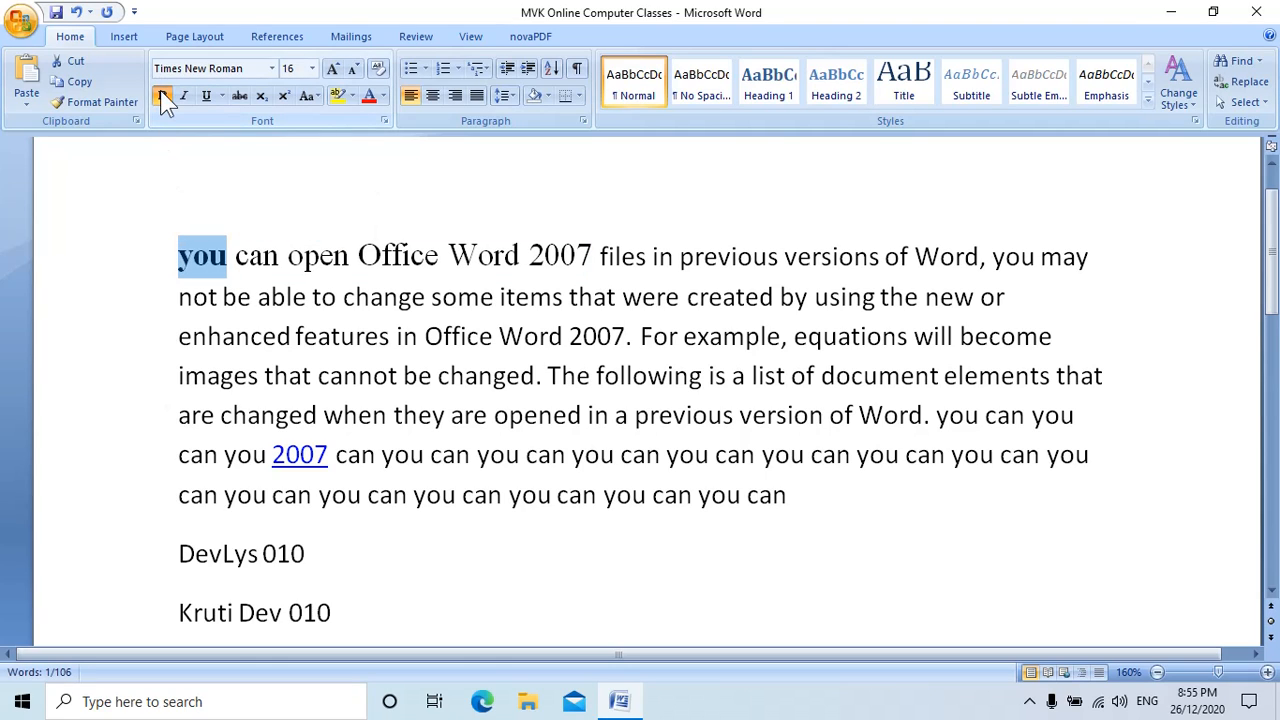
Italicize the word "can" that follows the bold "you" in the first line
{"action": "left_click", "coordinate": [234, 258]}
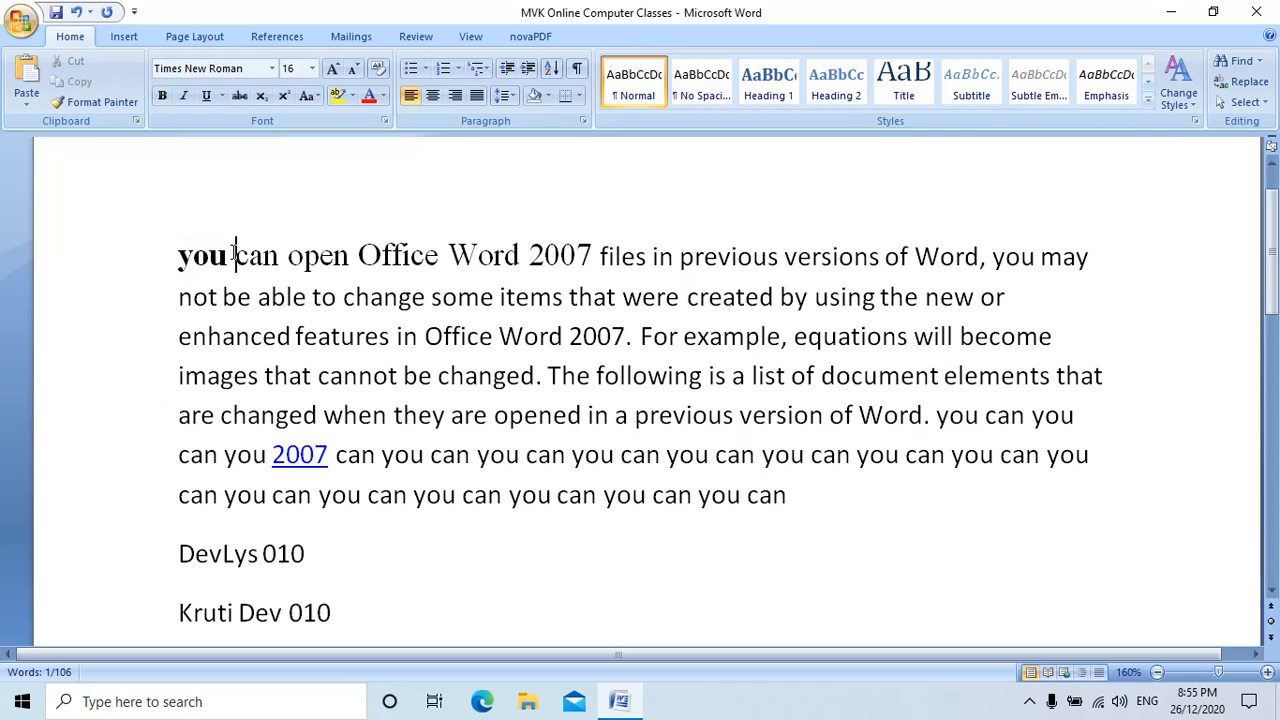
{"action": "left_click_drag", "start_coordinate": [280, 258], "coordinate": [235, 258]}
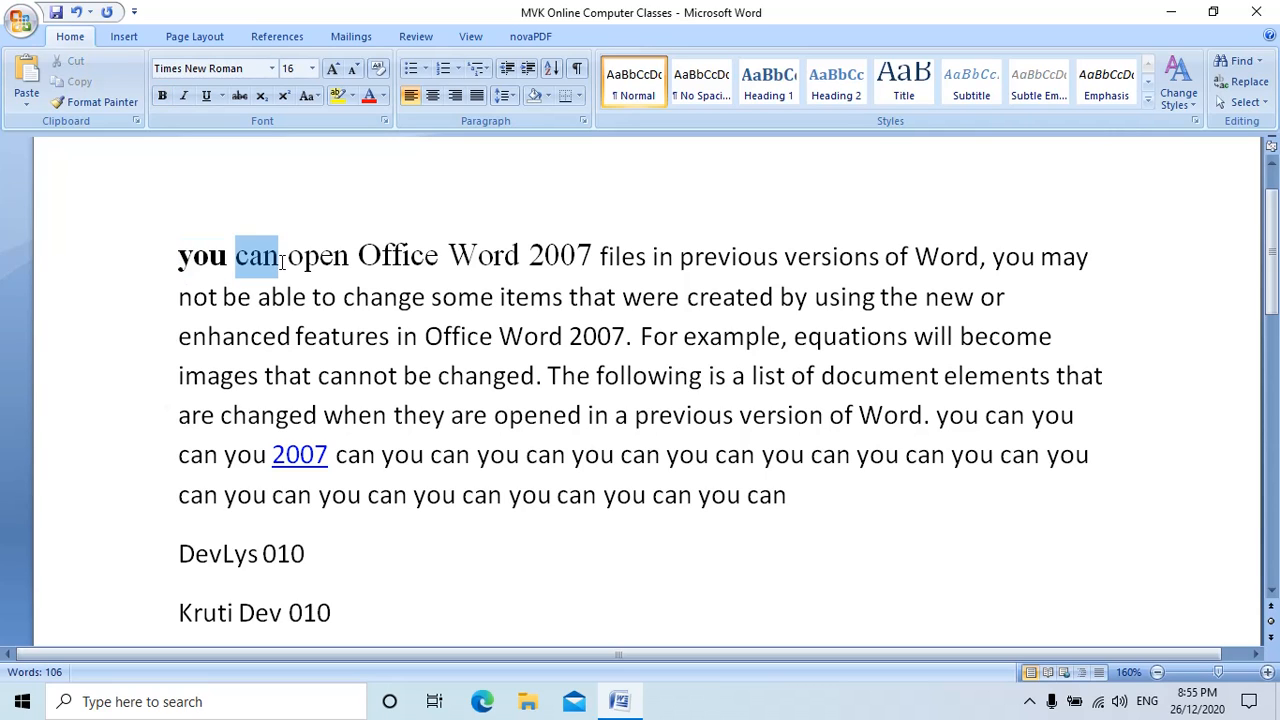
{"action": "left_click", "coordinate": [182, 98]}
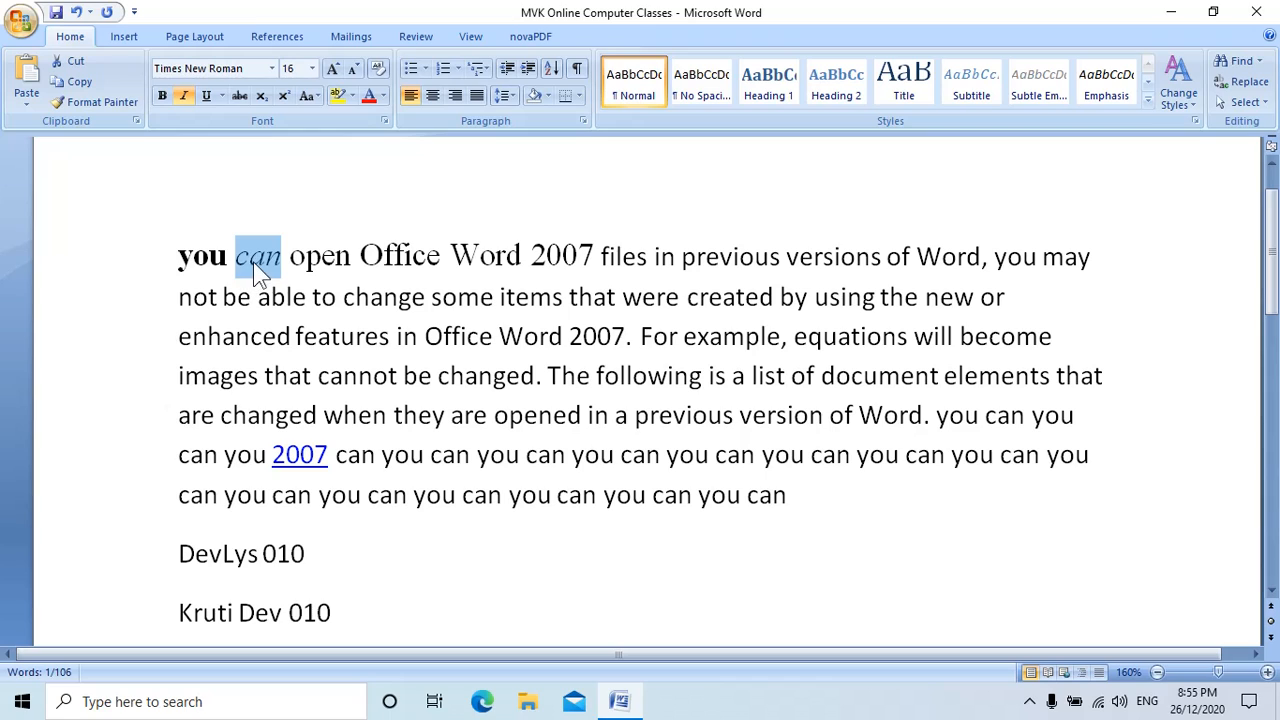
Underline the word "open" in the first line, toggling the underline off and on again
{"action": "left_click", "coordinate": [290, 260]}
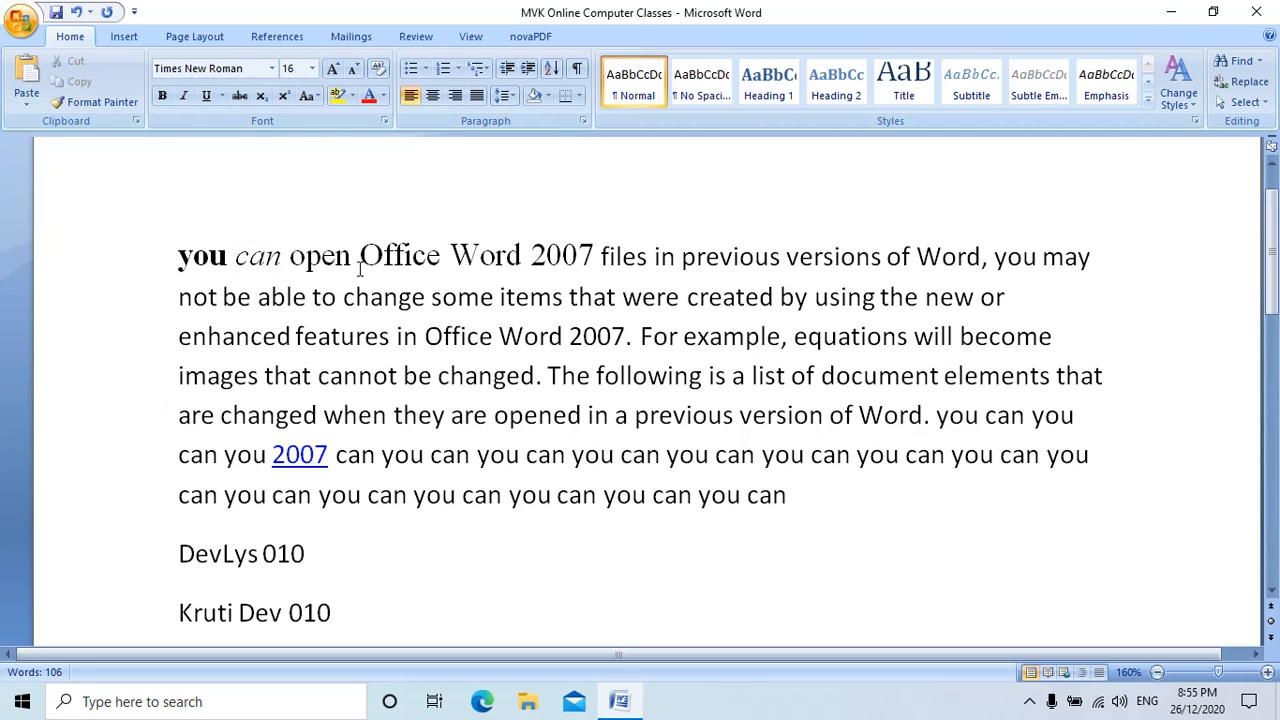
{"action": "left_click", "coordinate": [354, 263], "text": "shift"}
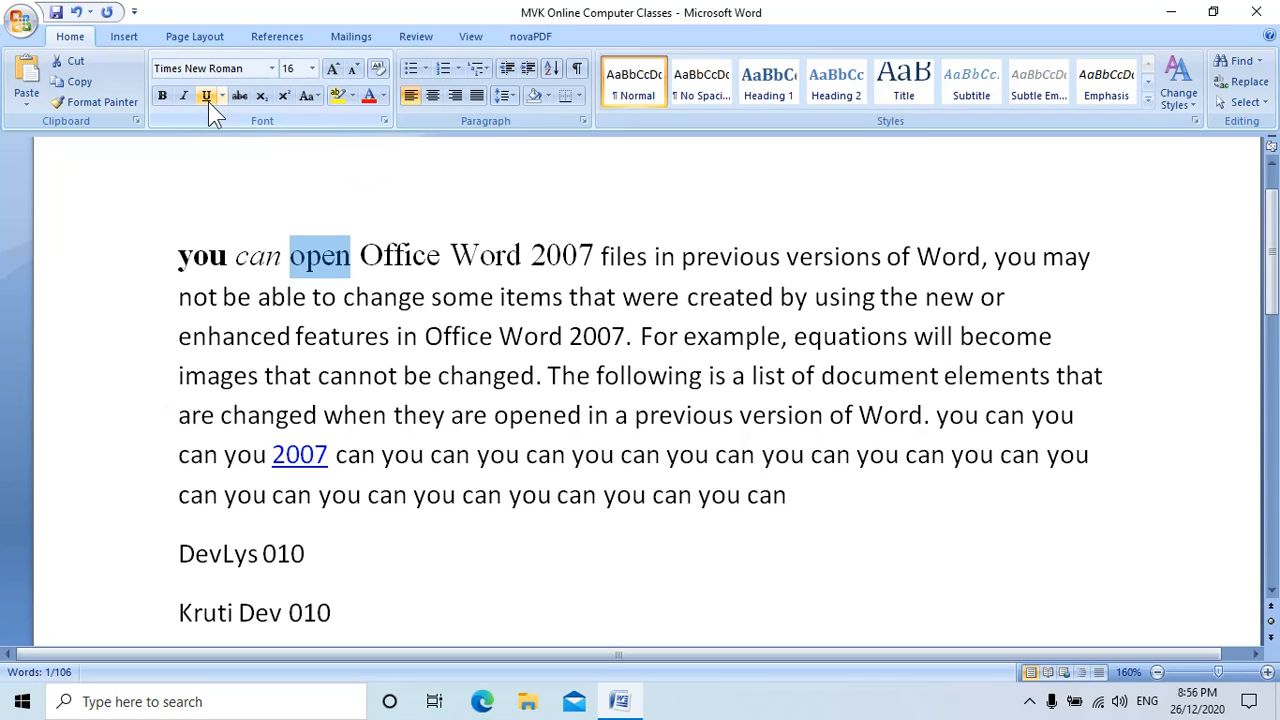
{"action": "left_click", "coordinate": [208, 101]}
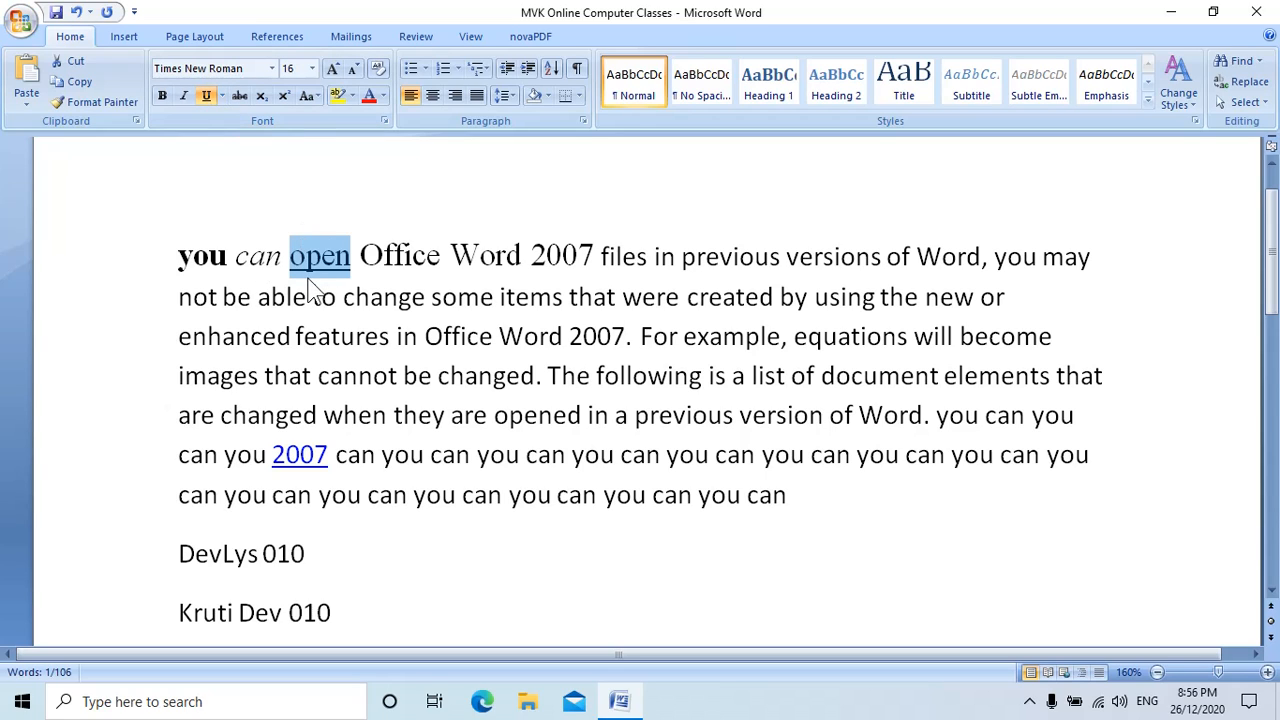
{"action": "left_click", "coordinate": [205, 99]}
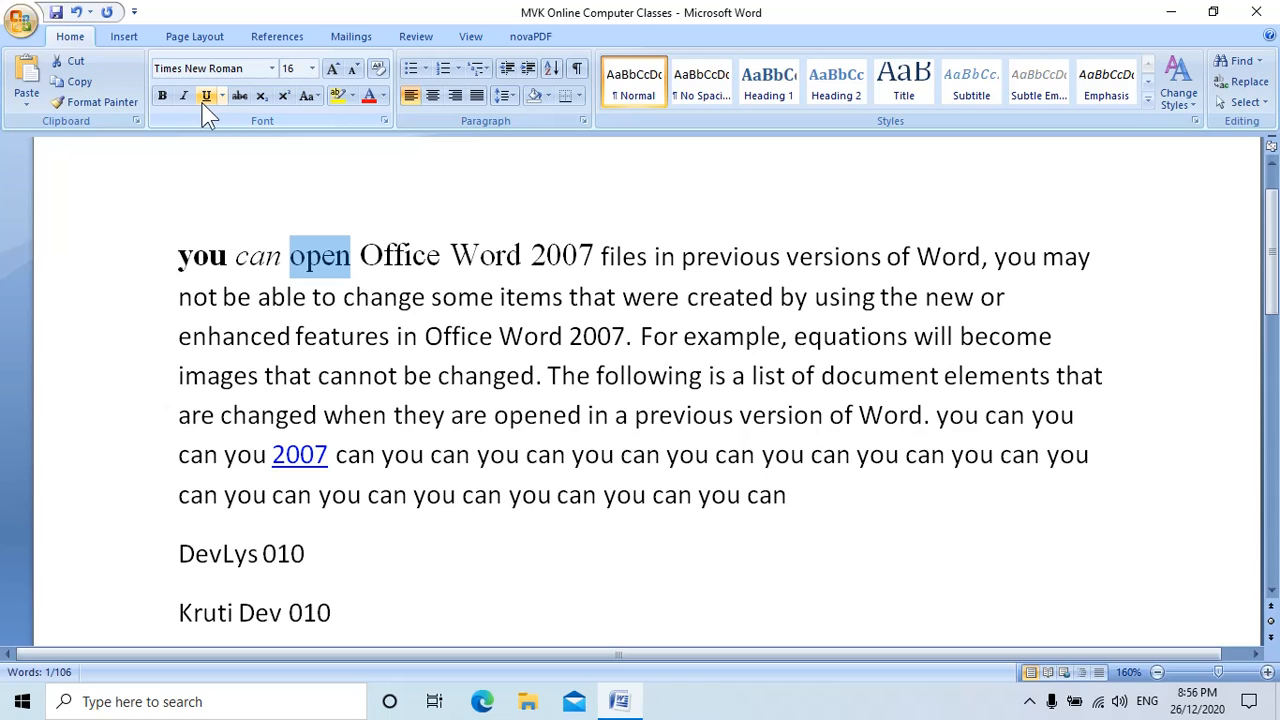
{"action": "left_click", "coordinate": [206, 97]}
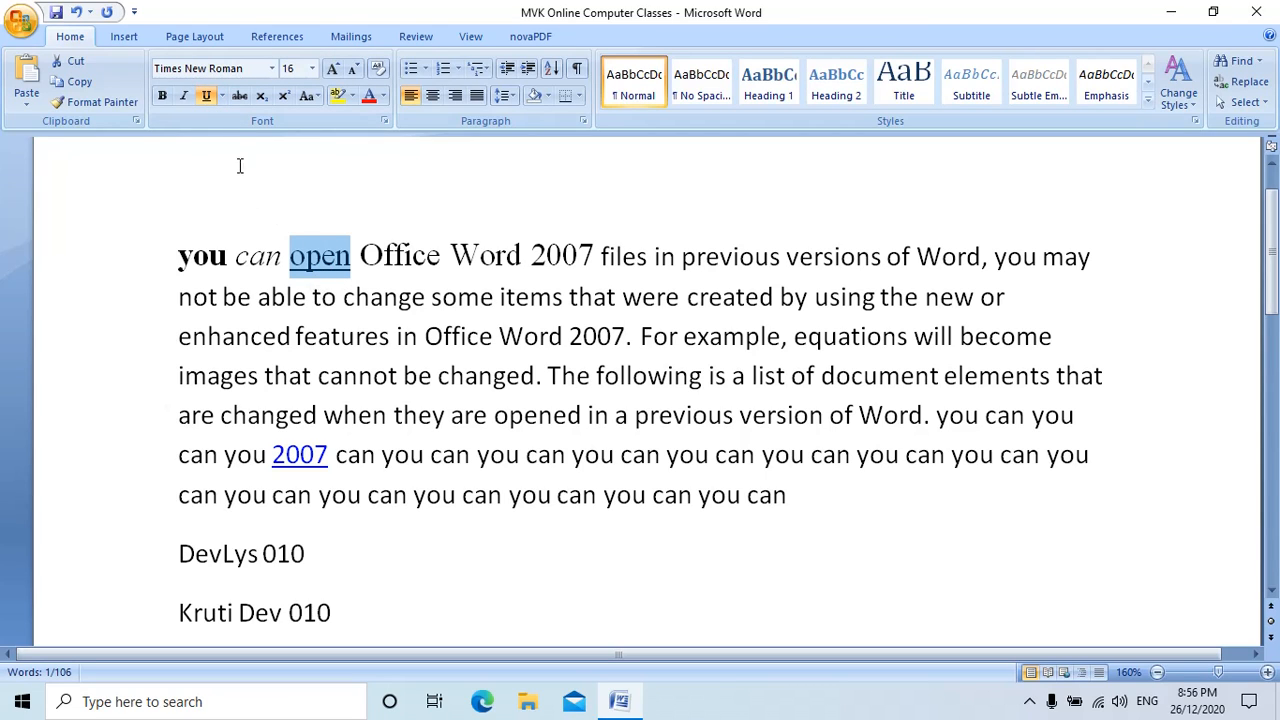
Try a double underline and a wavy underline on the word "open"
{"action": "left_click", "coordinate": [222, 97]}
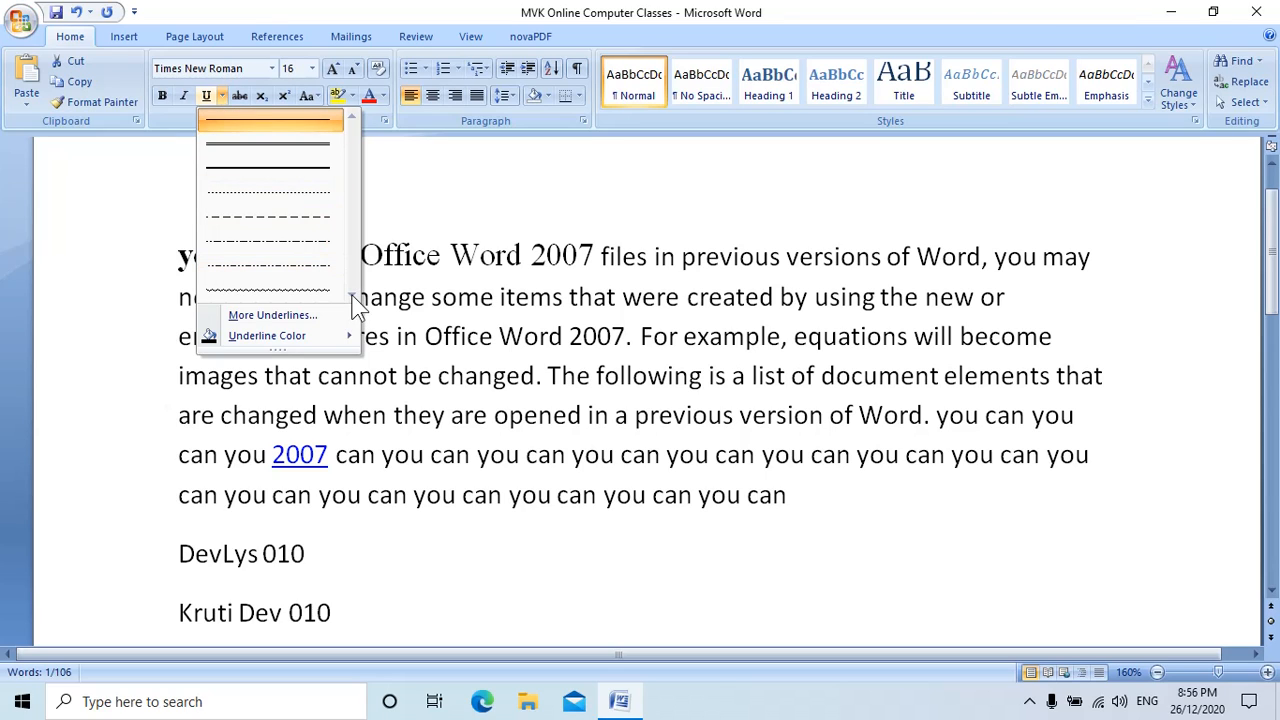
{"action": "left_click", "coordinate": [324, 148]}
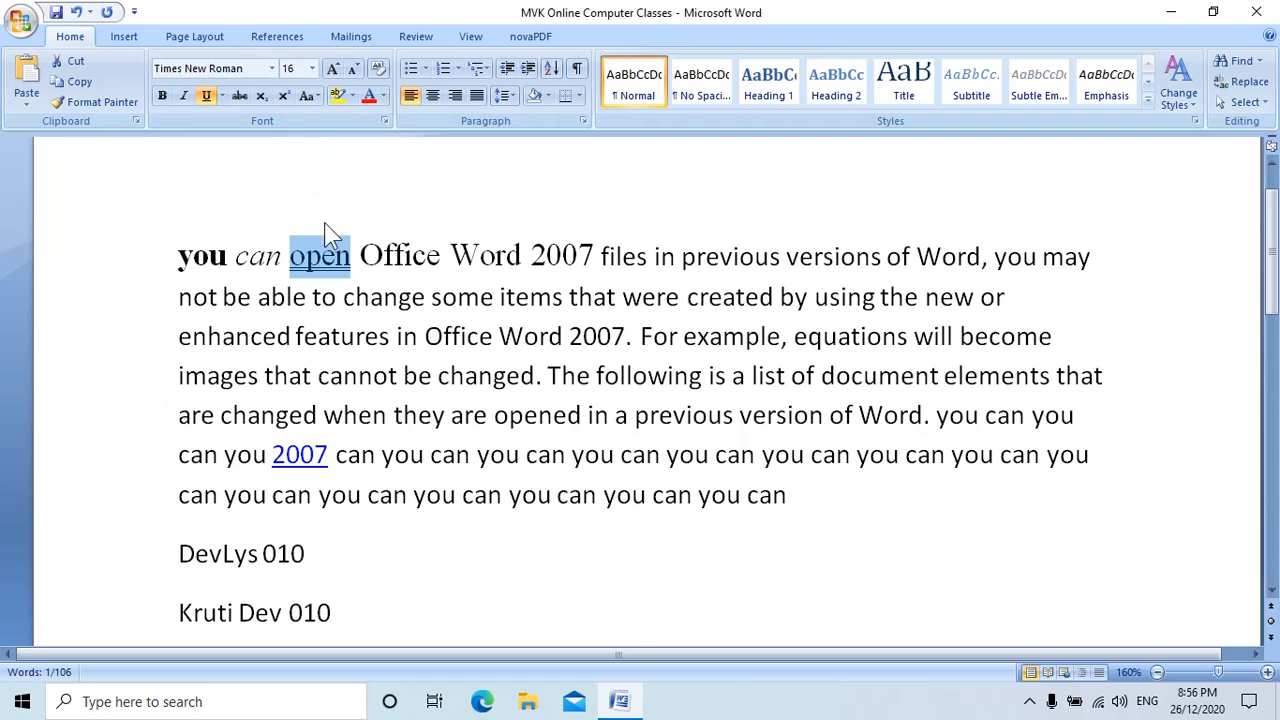
{"action": "left_click", "coordinate": [225, 95]}
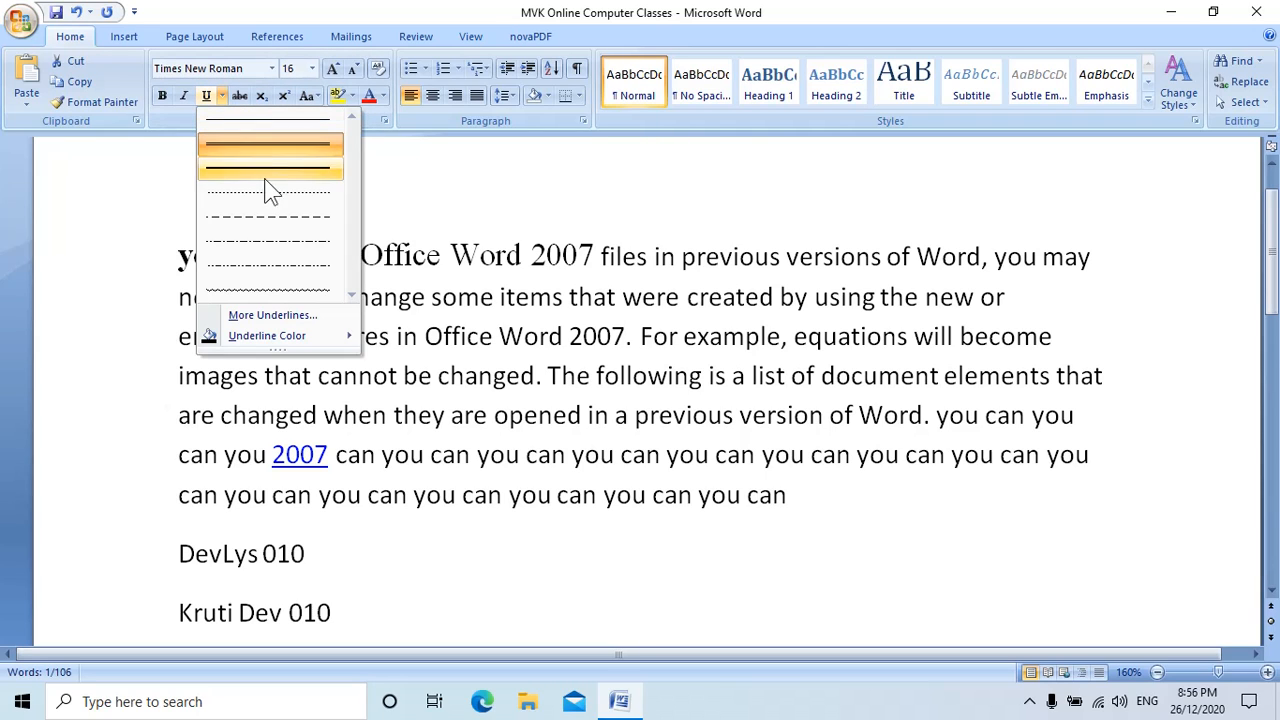
{"action": "left_click", "coordinate": [253, 290]}
{"action": "left_click", "coordinate": [331, 263]}
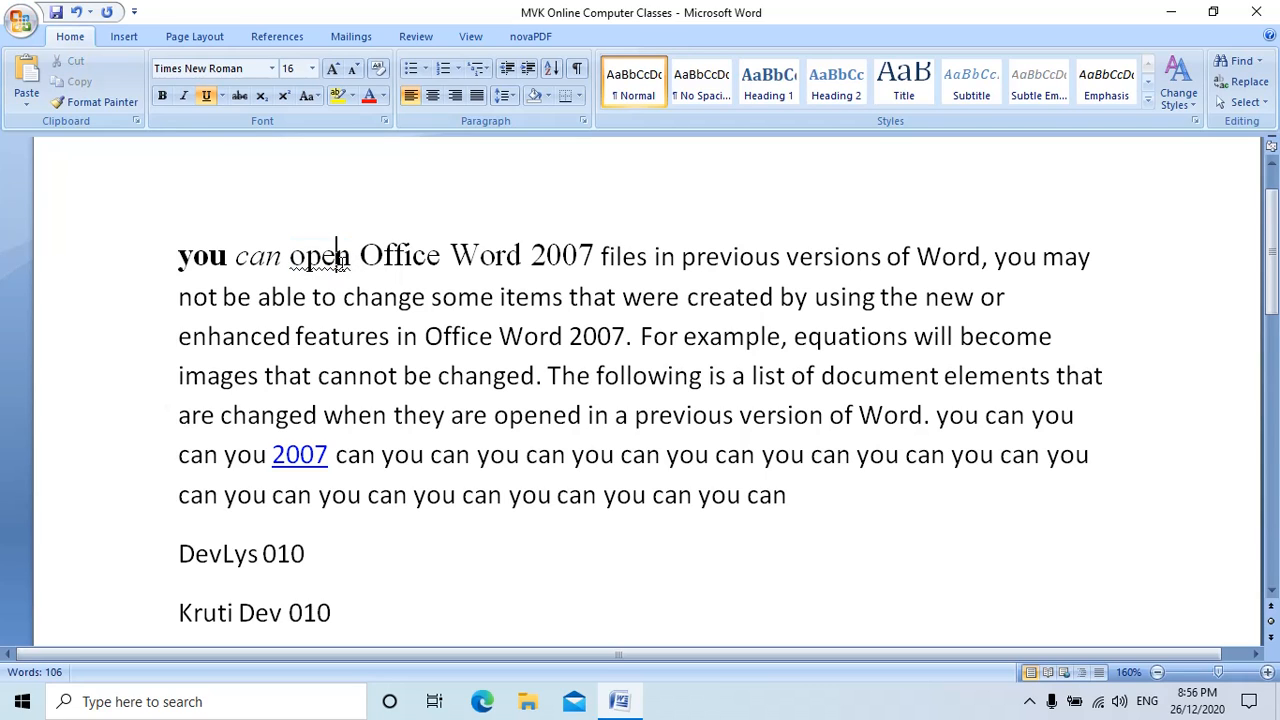
Set the underline style of the word "open" to a single solid line
{"action": "left_click", "coordinate": [352, 258]}
{"action": "left_click_drag", "start_coordinate": [295, 257], "coordinate": [352, 258]}
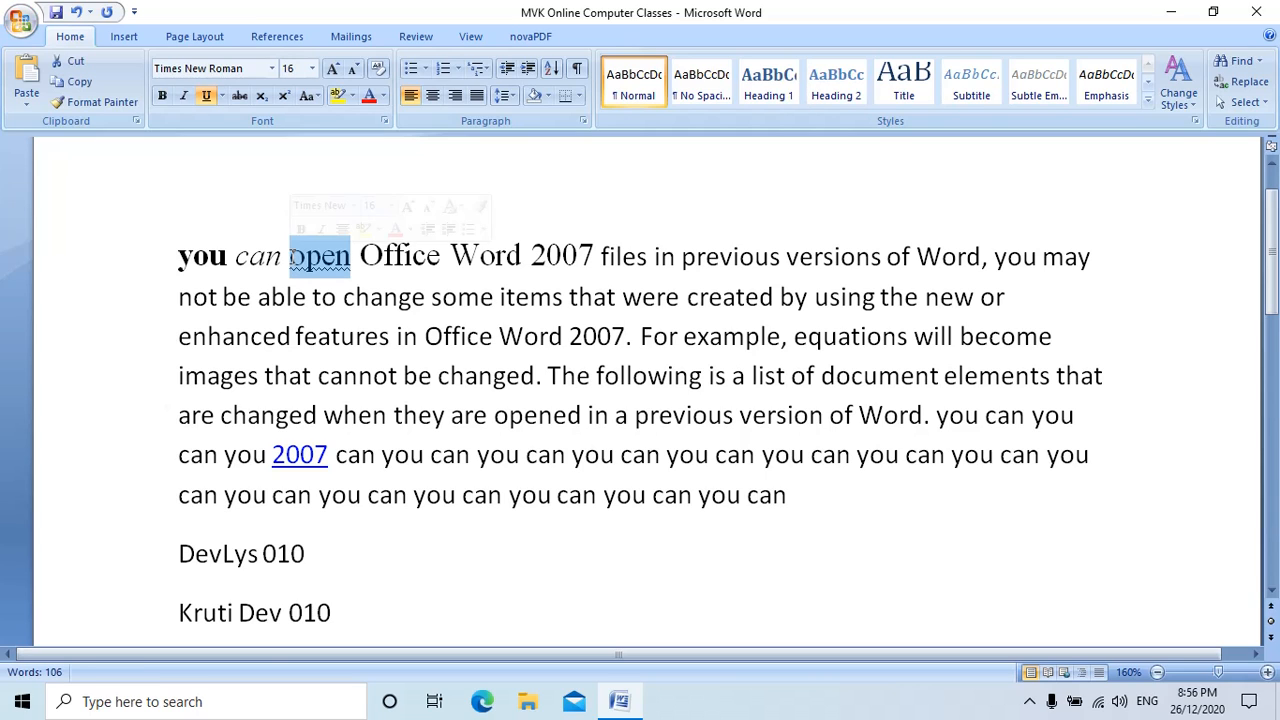
{"action": "left_click", "coordinate": [226, 102]}
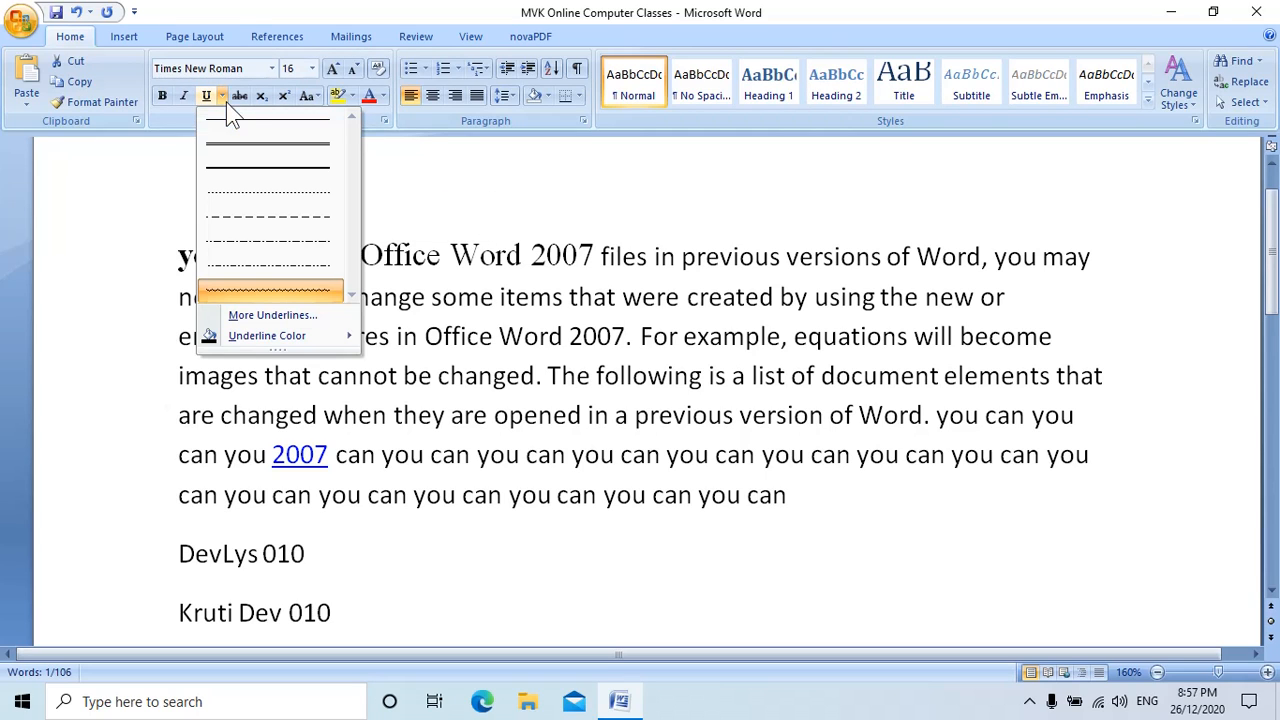
{"action": "left_click", "coordinate": [223, 122]}
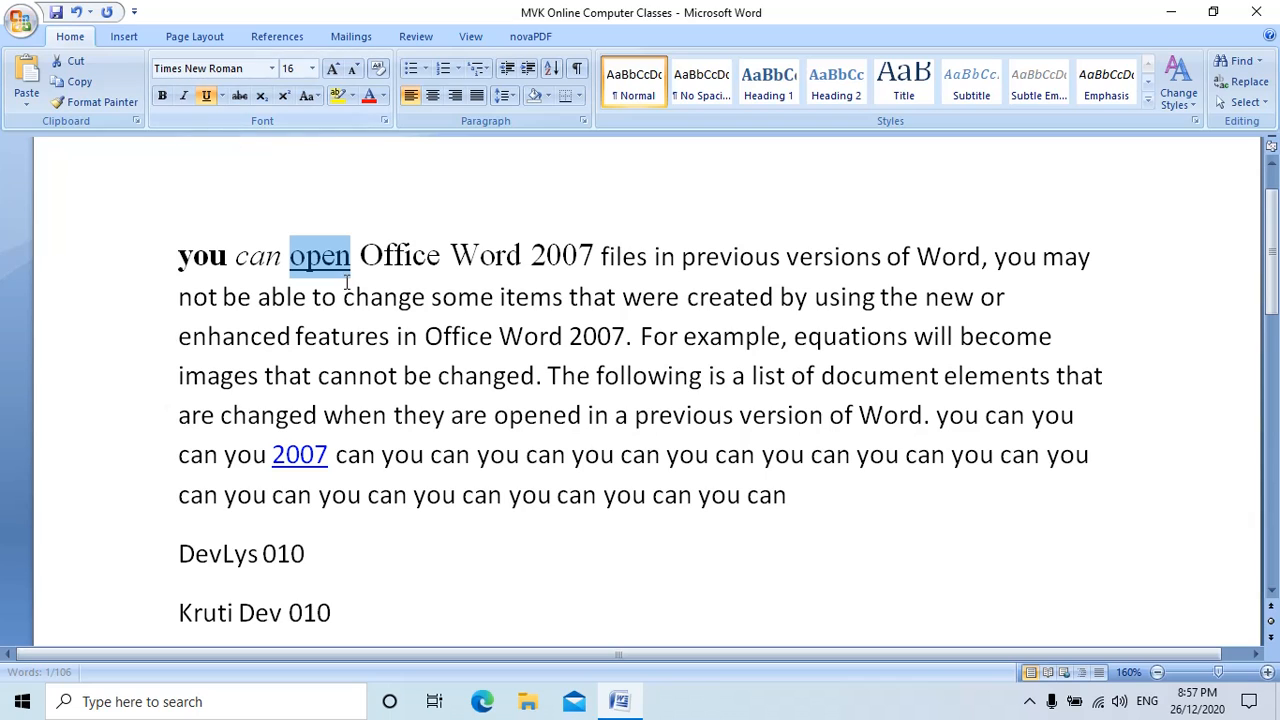
Apply strikethrough to the word "Office" in the first line
{"action": "left_click", "coordinate": [363, 256]}
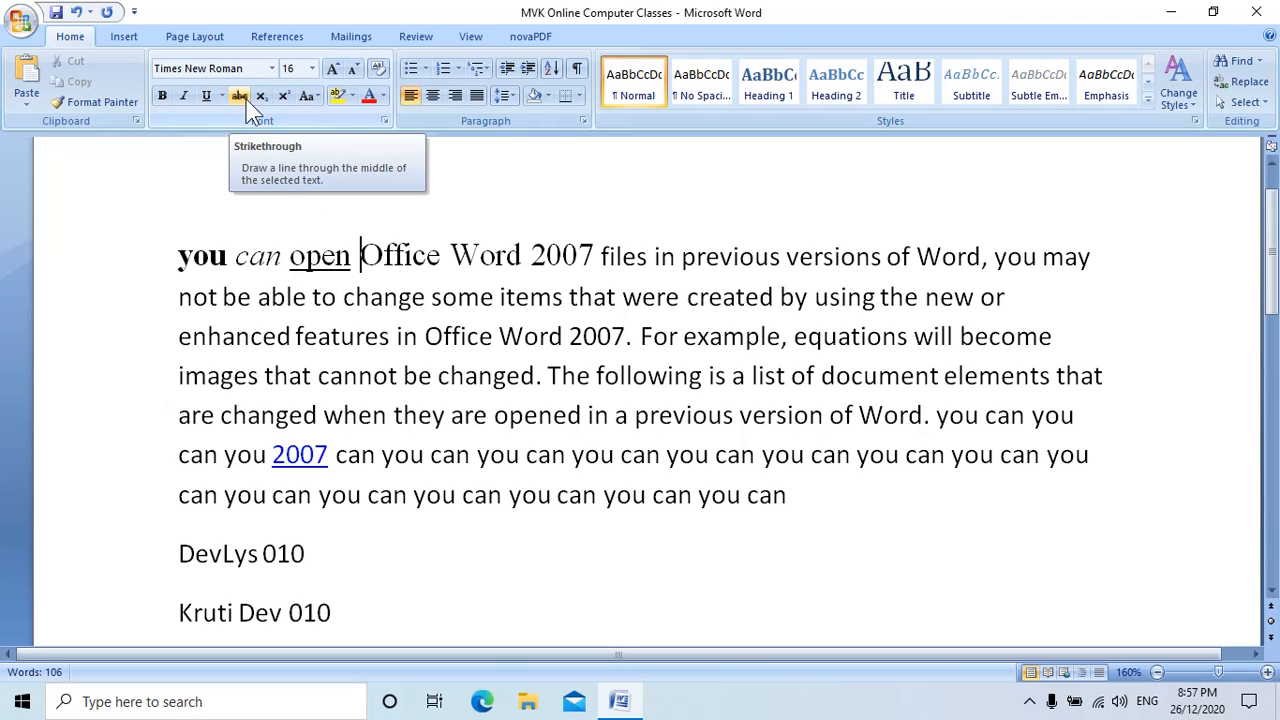
{"action": "left_click", "coordinate": [441, 256], "text": "shift"}
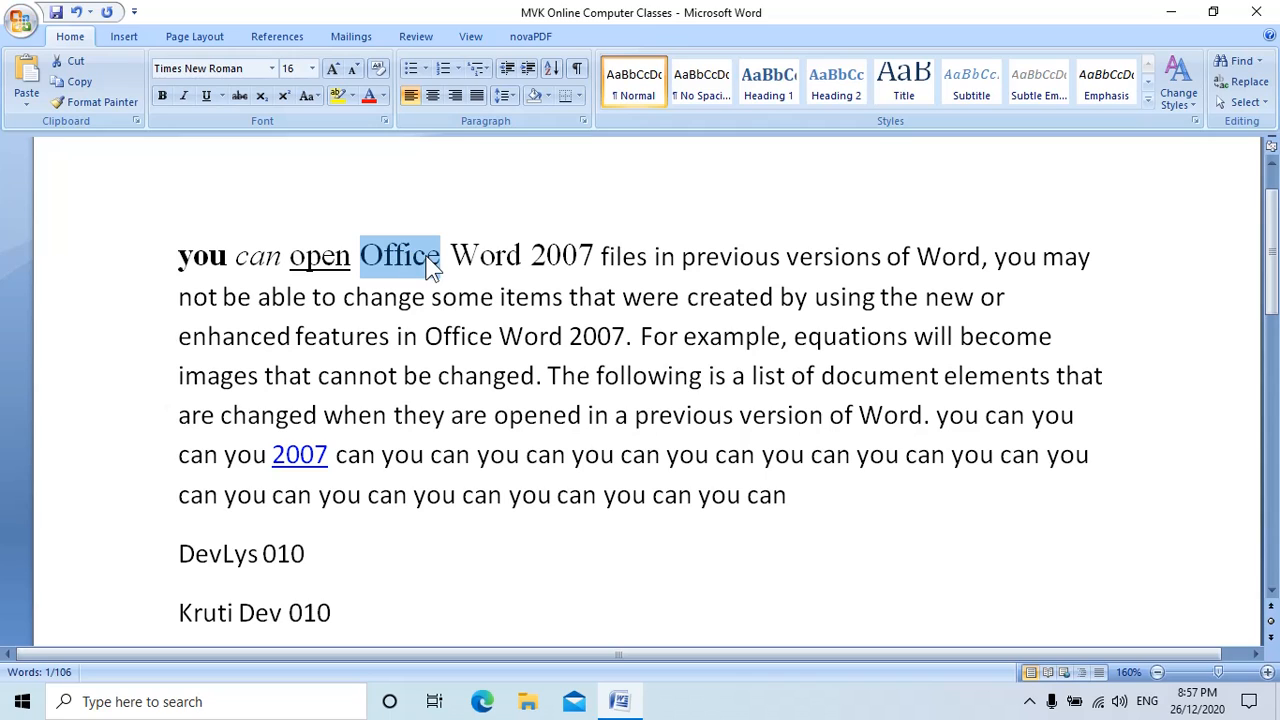
{"action": "left_click", "coordinate": [239, 96]}
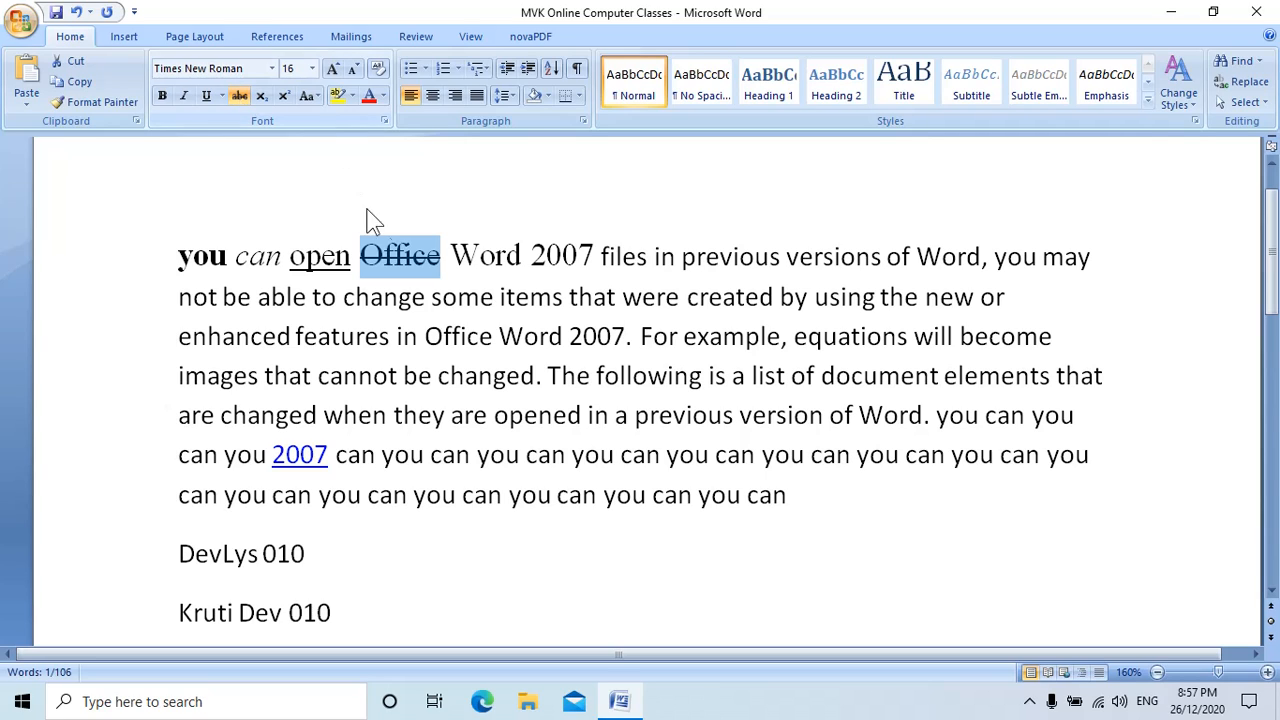
Delete the struck-through word "Office" and undo the deletion
{"action": "left_click", "coordinate": [455, 248]}
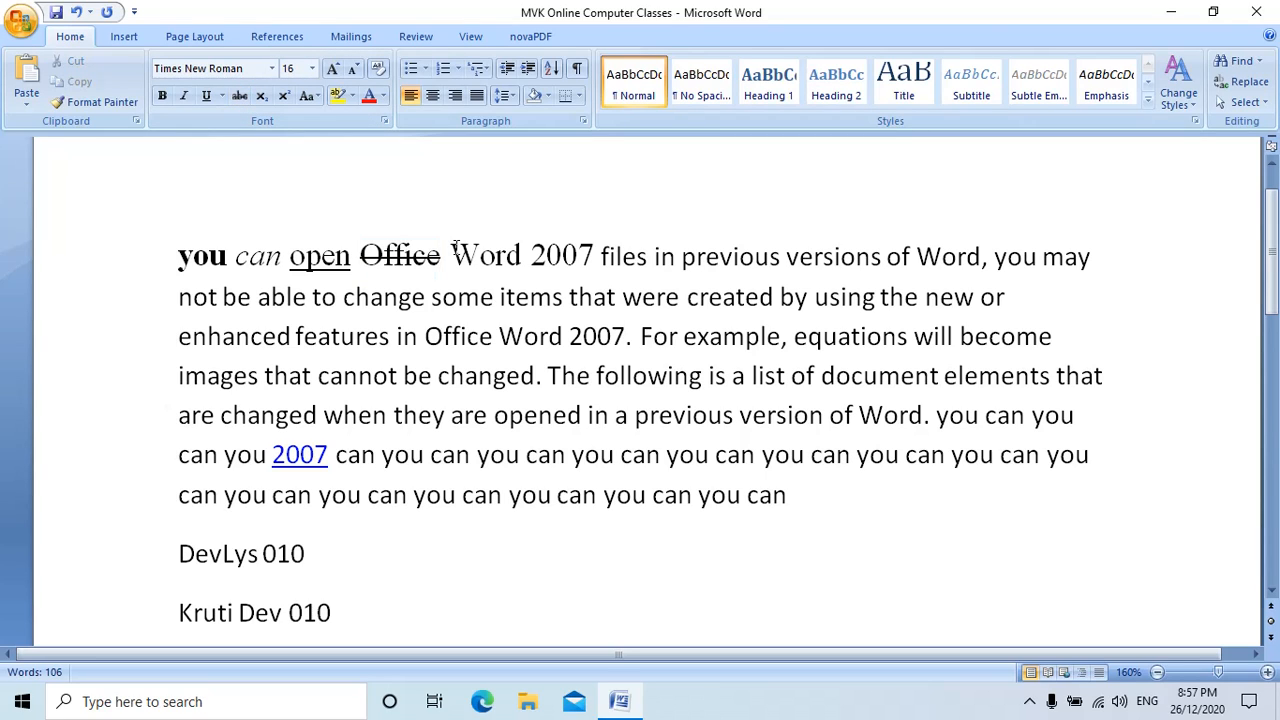
{"action": "key", "text": "Left"}
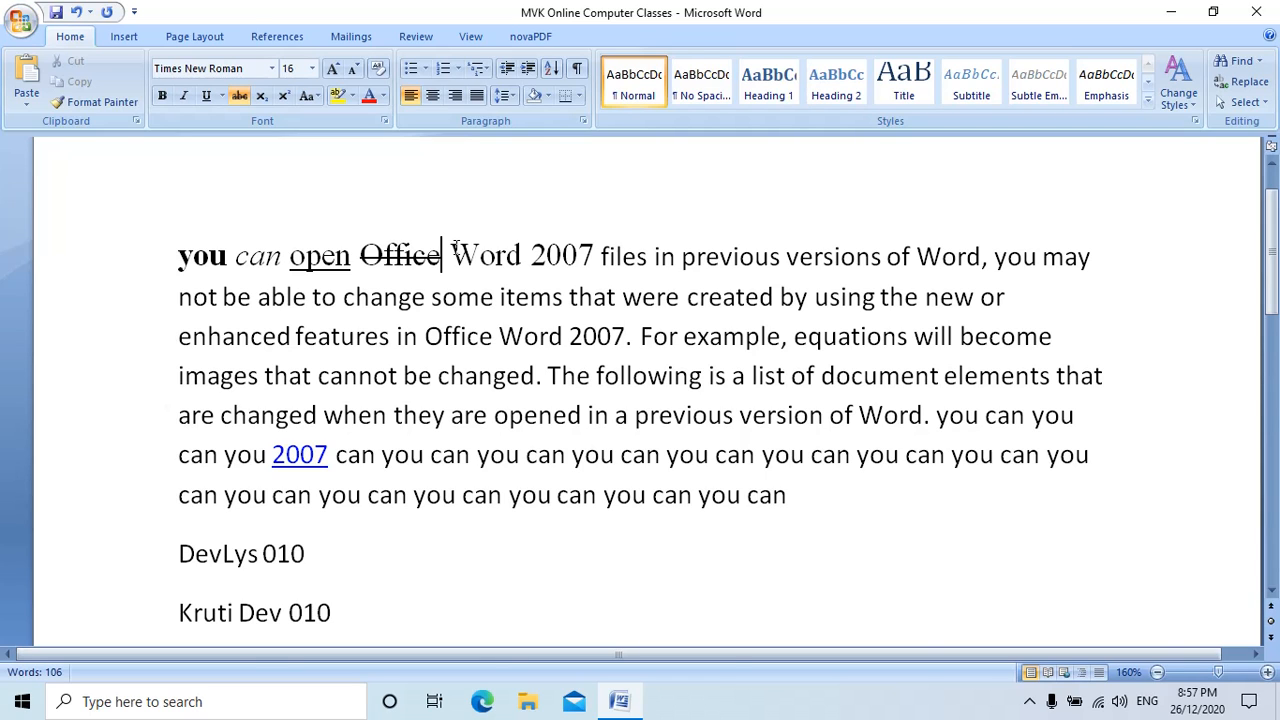
{"action": "key", "text": "BackSpace"}
{"action": "key", "text": "BackSpace"}
{"action": "key", "text": "BackSpace"}
{"action": "key", "text": "BackSpace"}
{"action": "key", "text": "BackSpace"}
{"action": "key", "text": "BackSpace"}
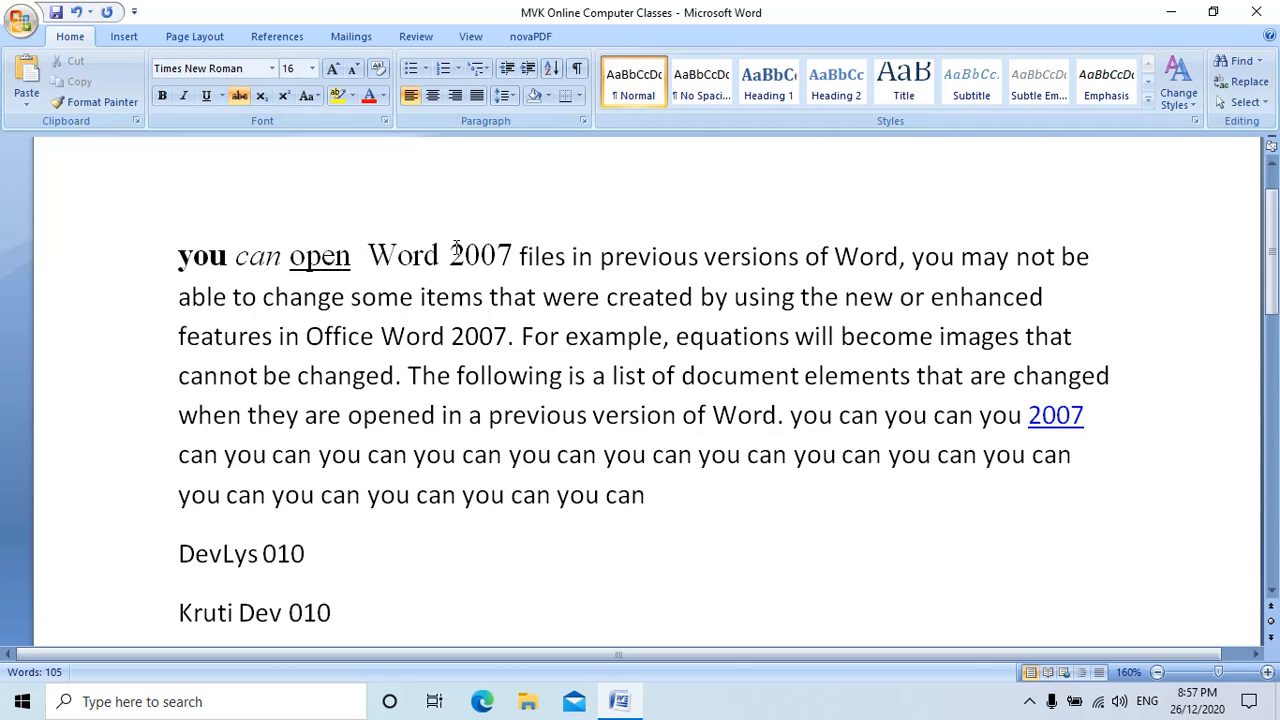
{"action": "key", "text": "ctrl+z"}
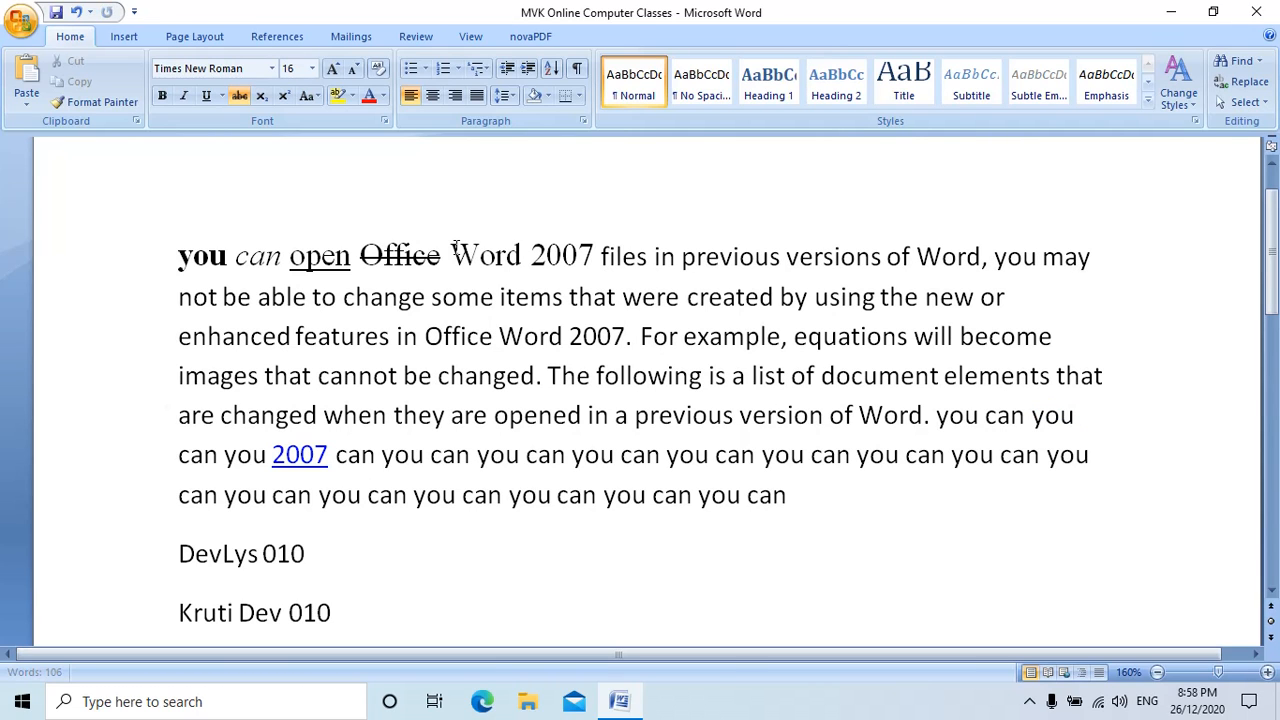
Insert the numbers "30 25" before "Word 2007" in the first line
{"action": "left_click", "coordinate": [455, 247]}
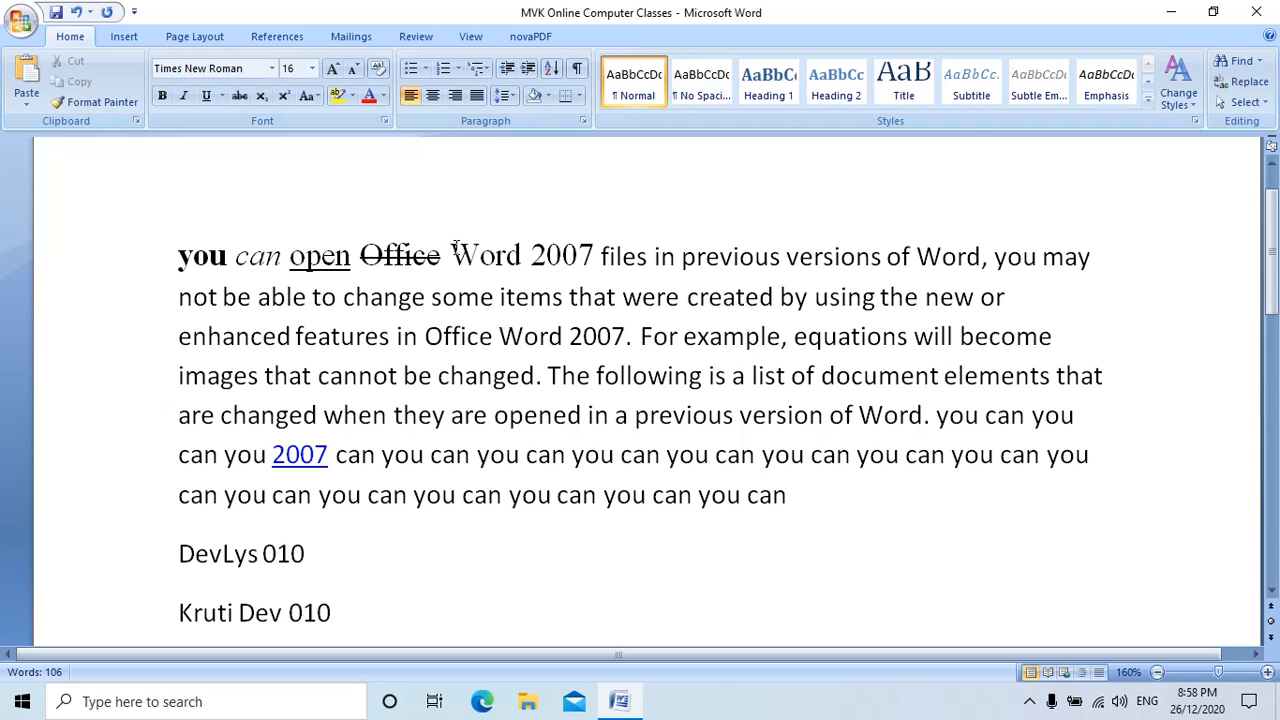
{"action": "type", "text": "30"}
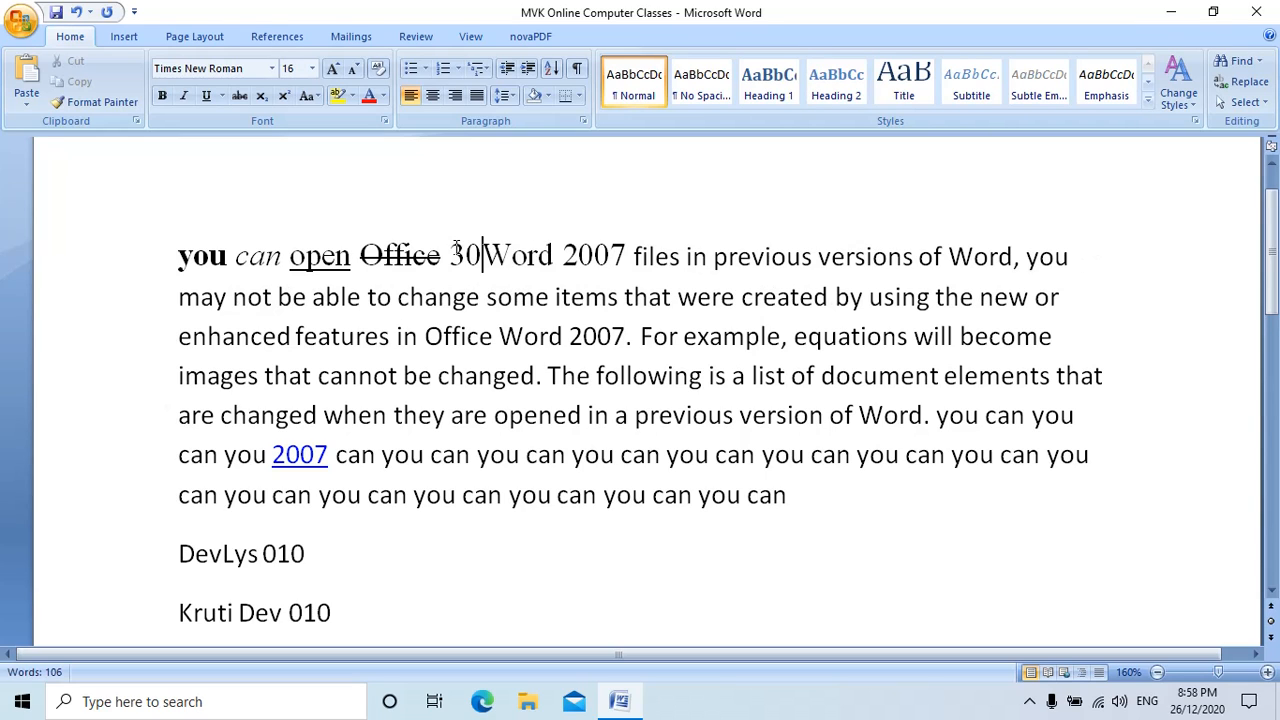
{"action": "type", "text": " 25"}
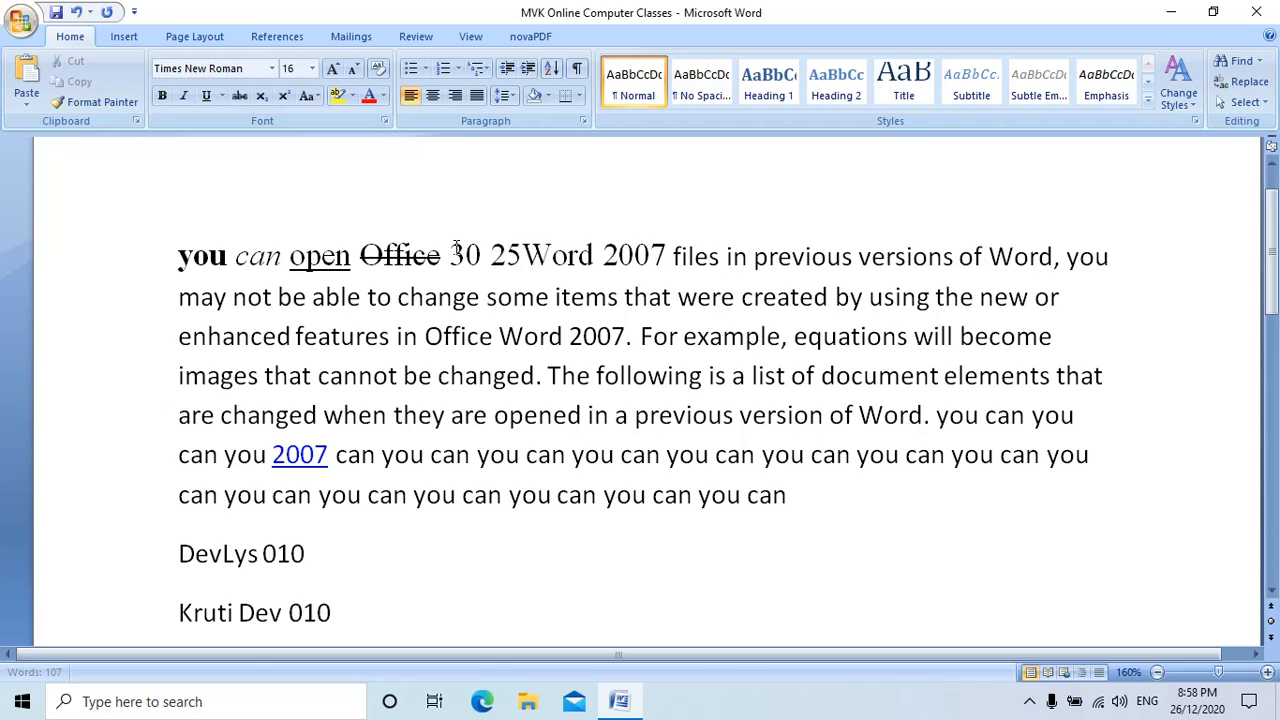
Apply strikethrough to only the number "30" in front of "25", toggling it off and on again
{"action": "key", "text": "Left"}
{"action": "key", "text": "Left"}
{"action": "key", "text": "Left"}
{"action": "key", "text": "Left"}
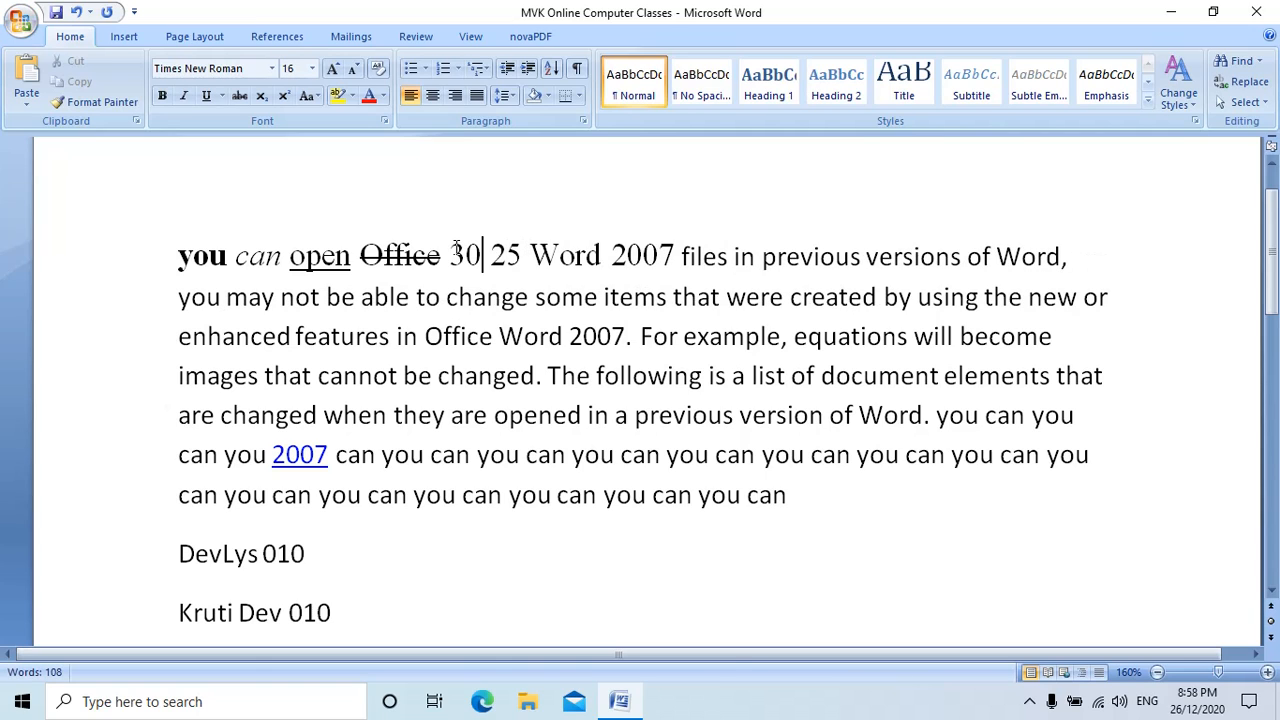
{"action": "key", "text": "shift+Left"}
{"action": "key", "text": "shift+Left"}
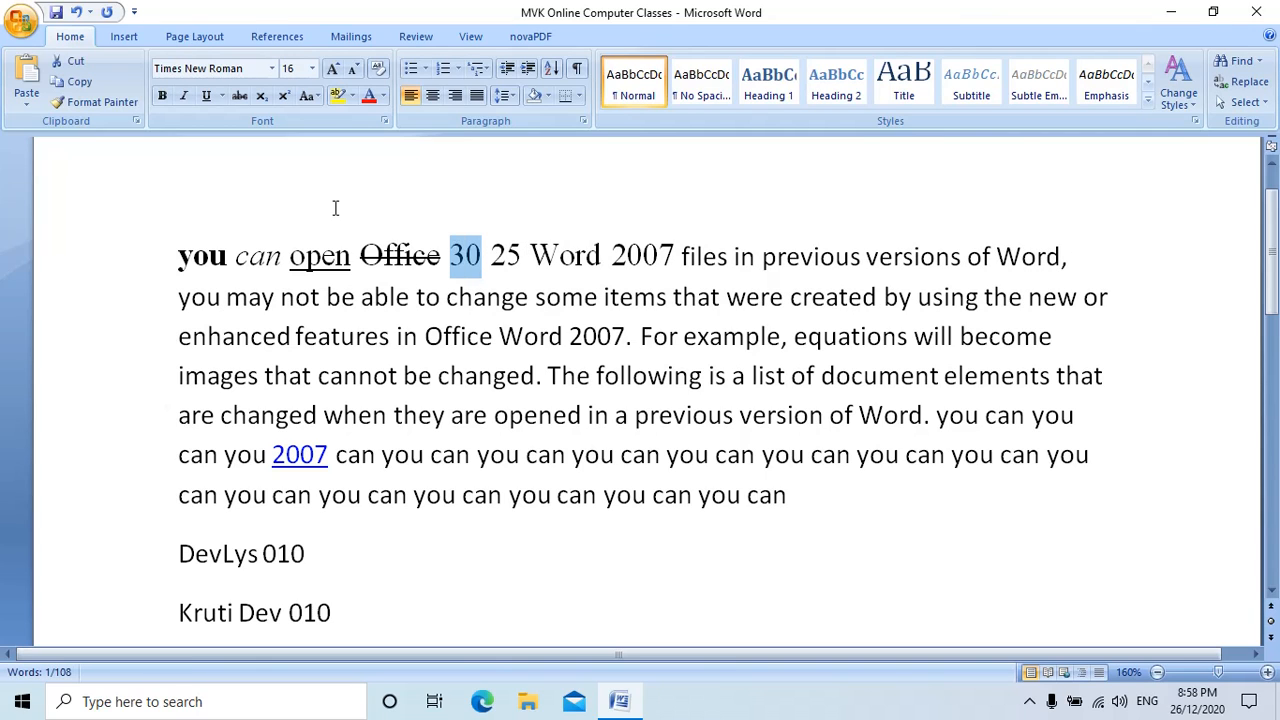
{"action": "left_click", "coordinate": [244, 97]}
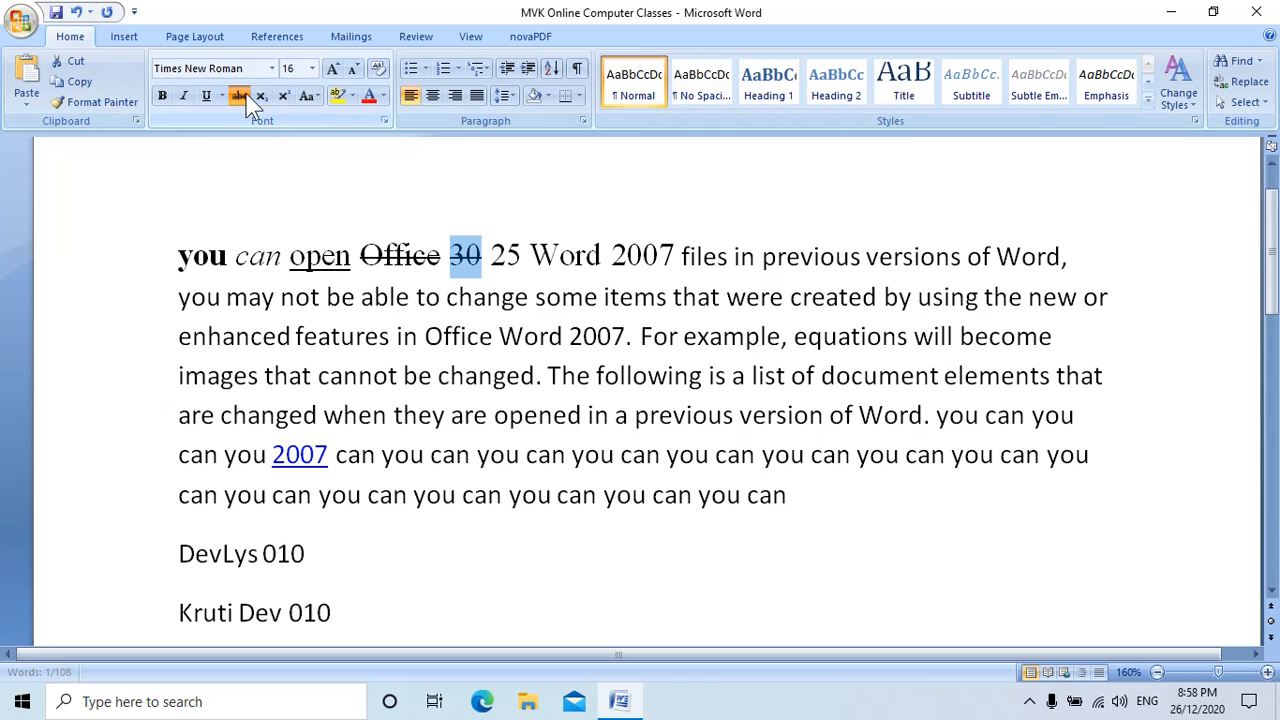
{"action": "left_click", "coordinate": [246, 95]}
{"action": "left_click", "coordinate": [244, 97]}
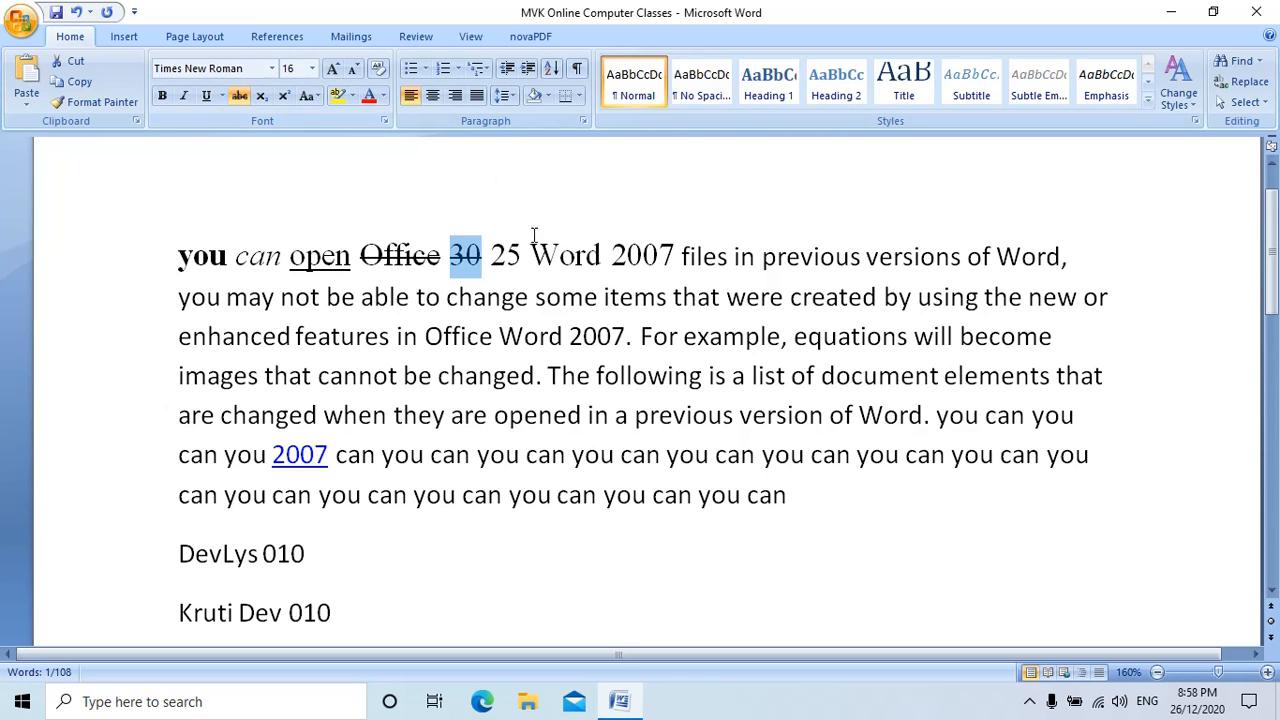
{"action": "left_click", "coordinate": [522, 270]}
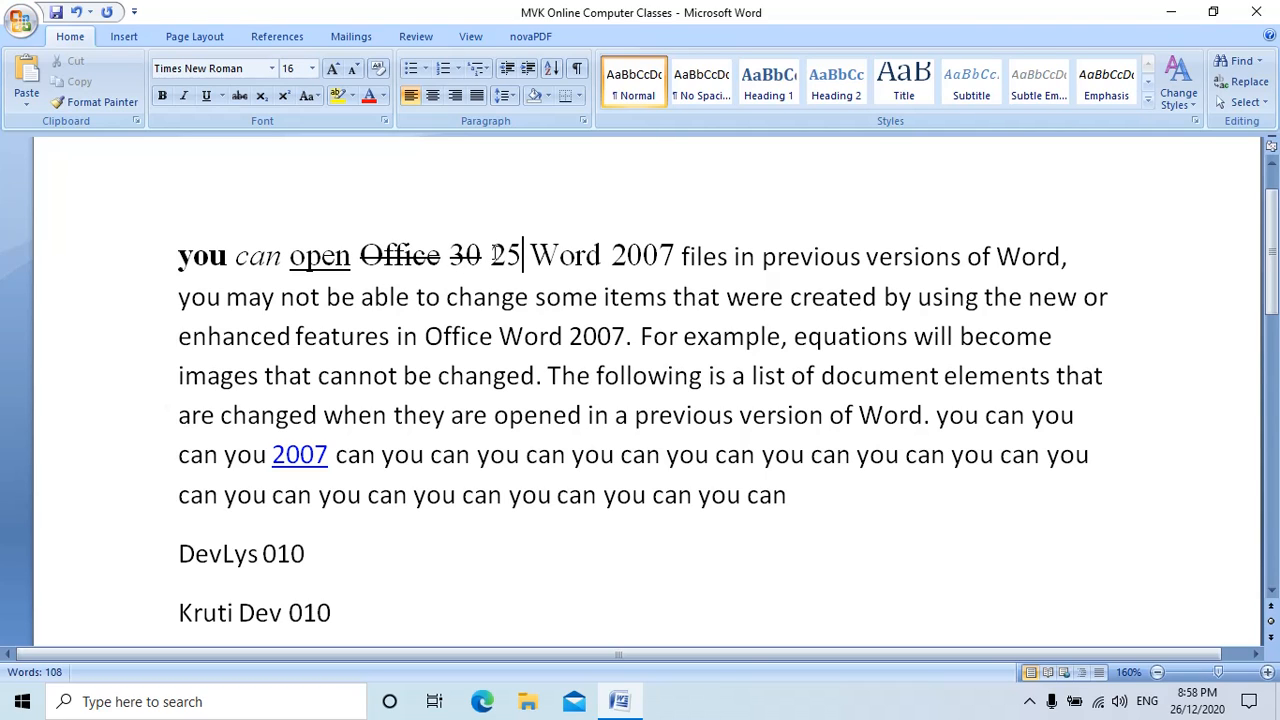
Insert "O2" with a capital O between "25" and "Word 2007" in the first line
{"action": "left_click", "coordinate": [531, 256]}
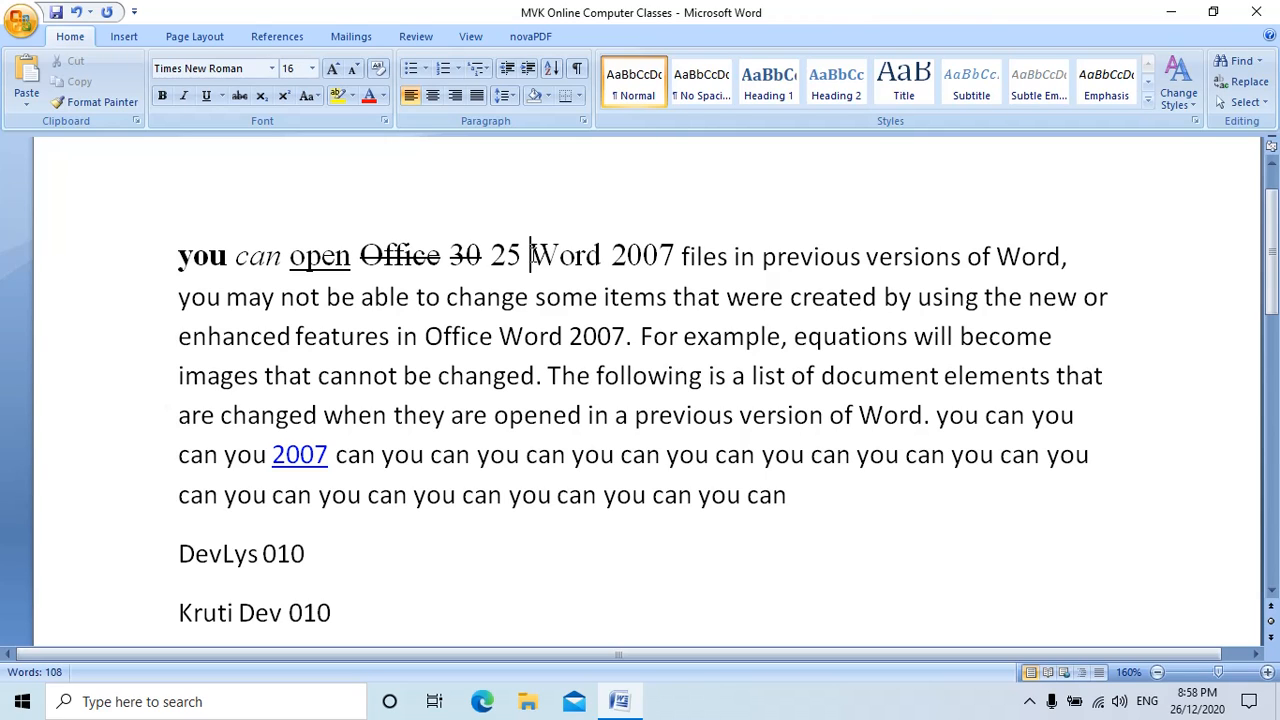
{"action": "type", "text": "o2"}
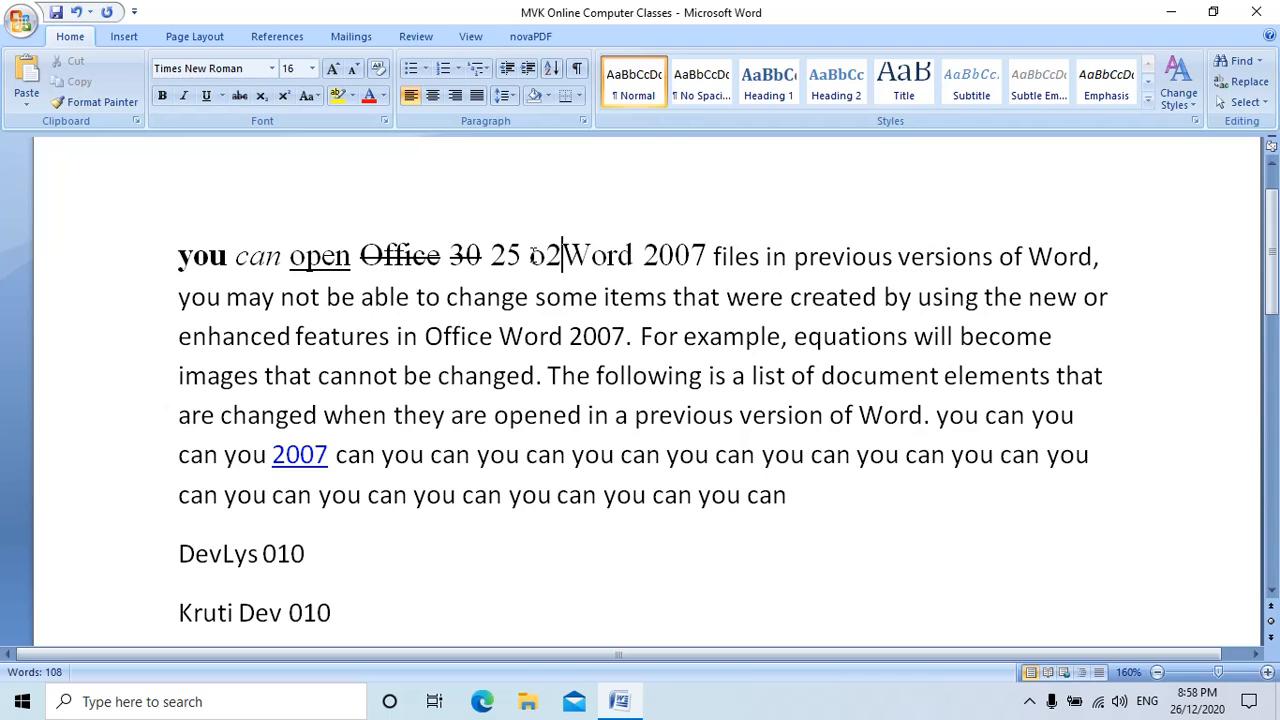
{"action": "key", "text": "Left"}
{"action": "key", "text": "Left"}
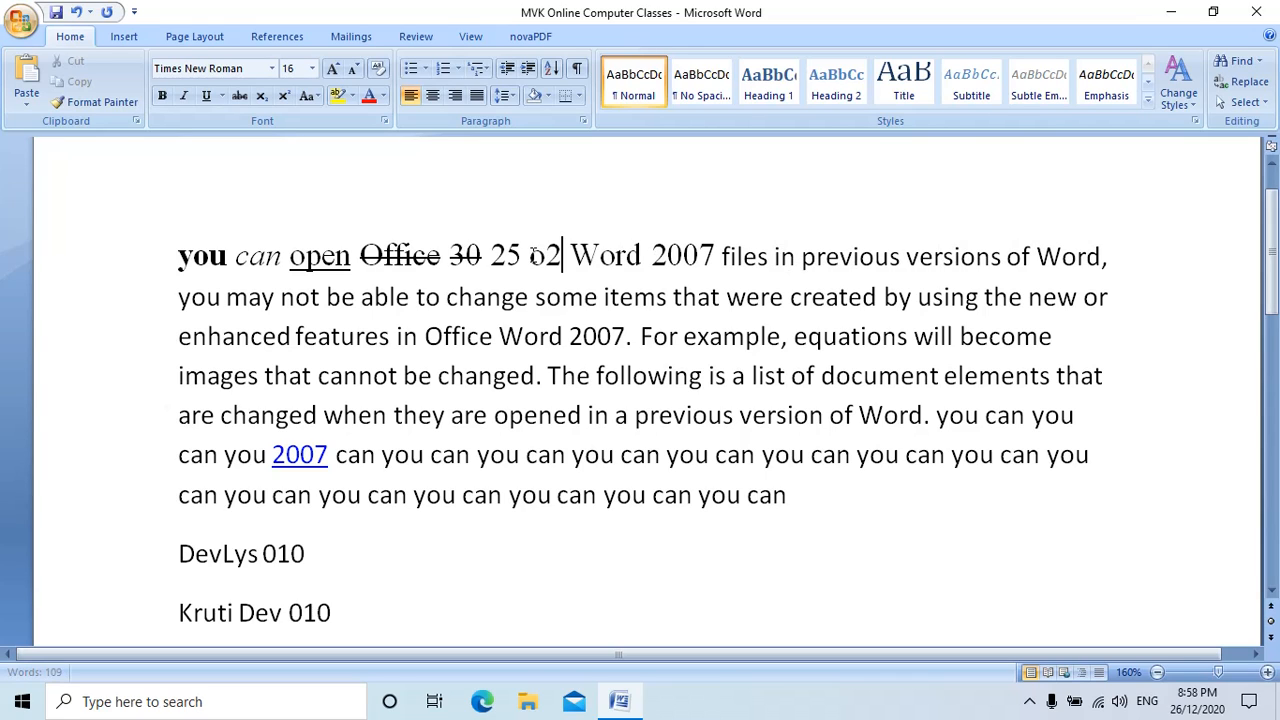
{"action": "key", "text": "shift+Left"}
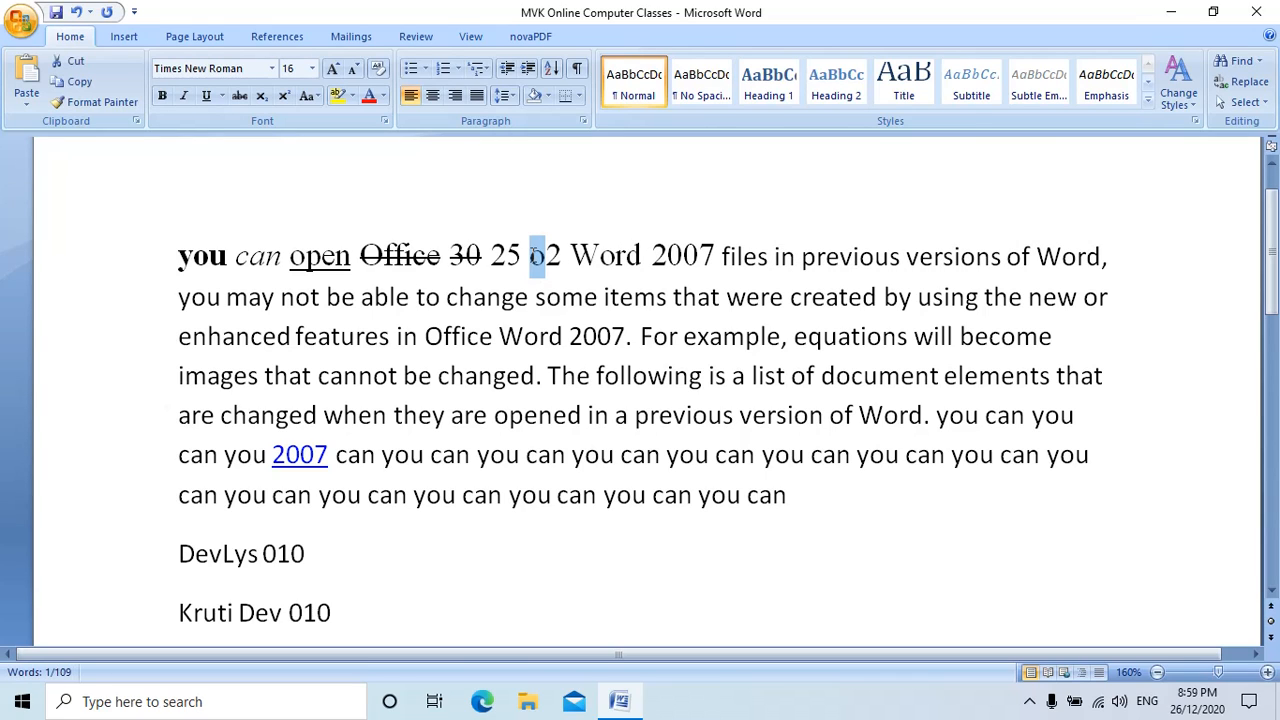
{"action": "key", "text": "shift+Right"}
{"action": "key", "text": "BackSpace"}
{"action": "type", "text": "O"}
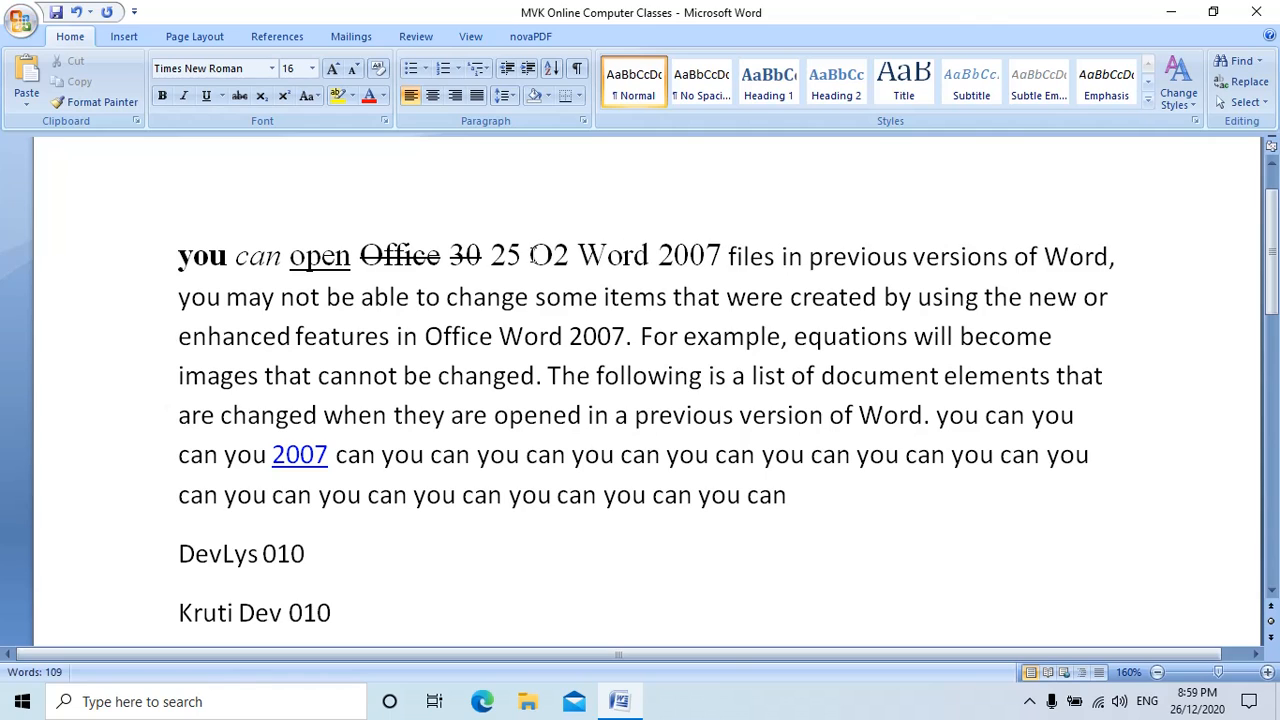
Try subscript on the digit 2 of "O2" and remove it
{"action": "key", "text": "shift+Right"}
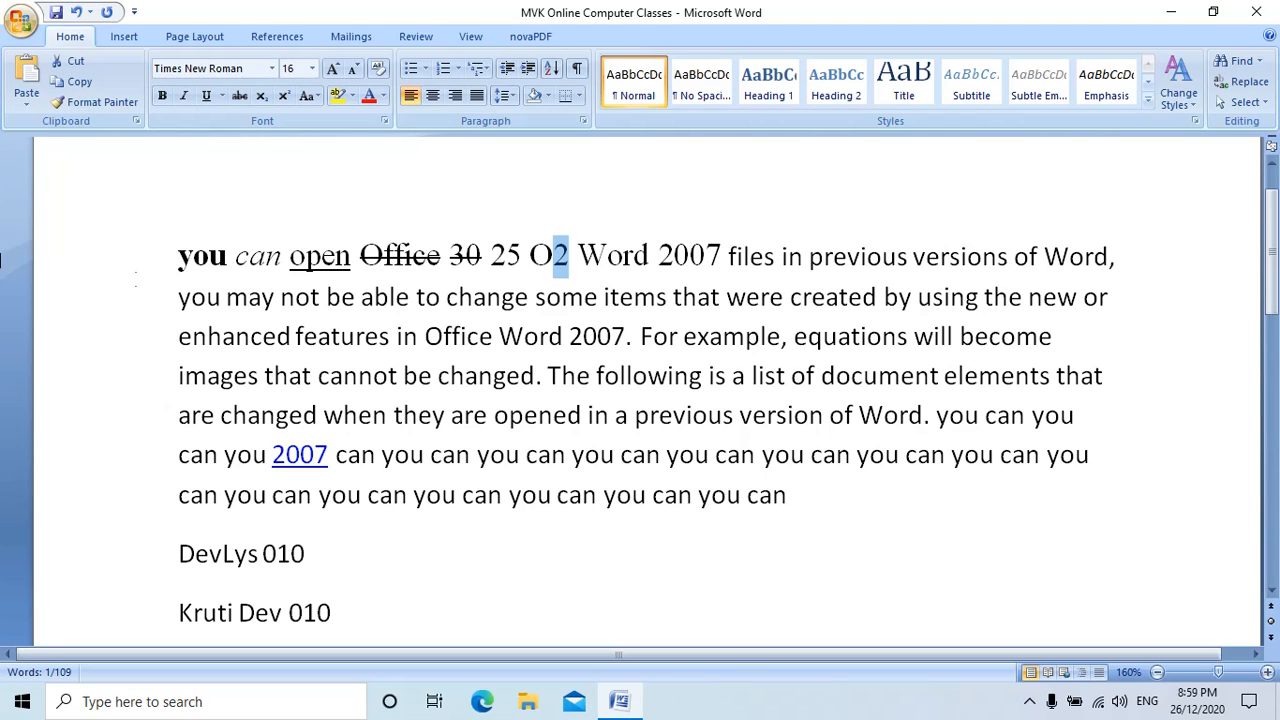
{"action": "left_click", "coordinate": [268, 99]}
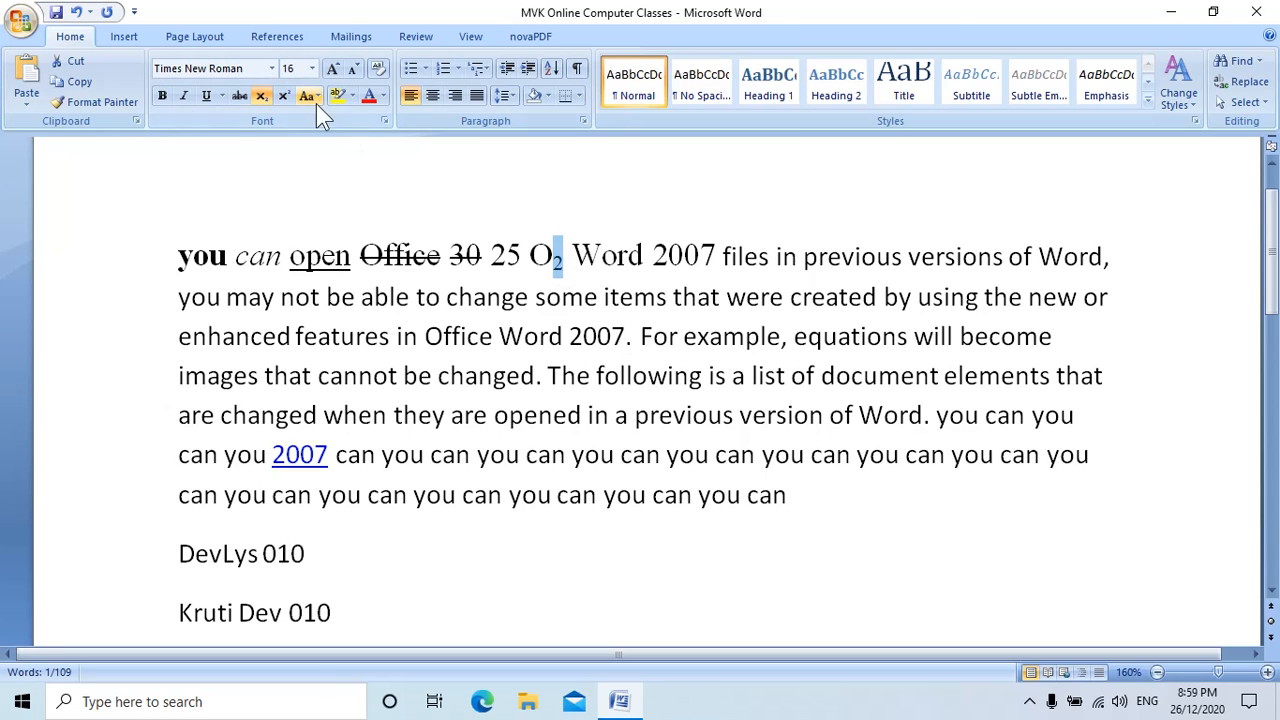
{"action": "left_click", "coordinate": [255, 96]}
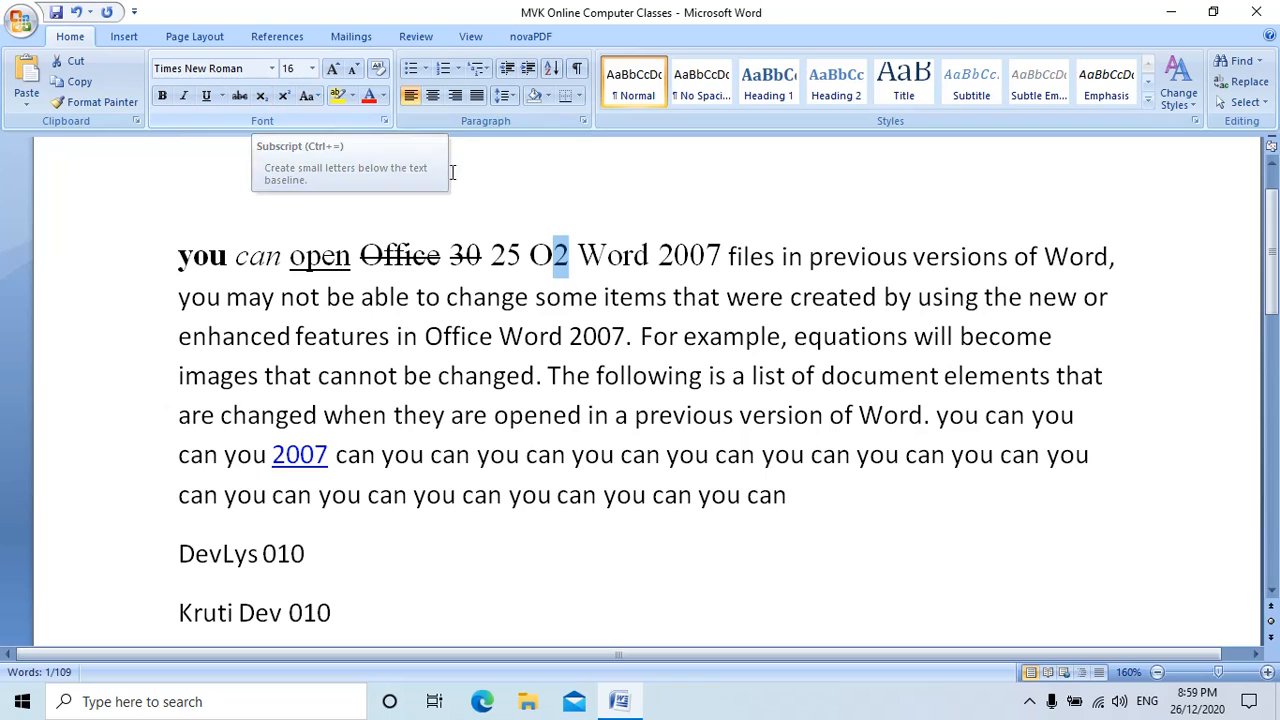
Subscript only the digit 2 of "O2" in the first line after trying subscript on the whole "O2"
{"action": "double_click", "coordinate": [538, 252]}
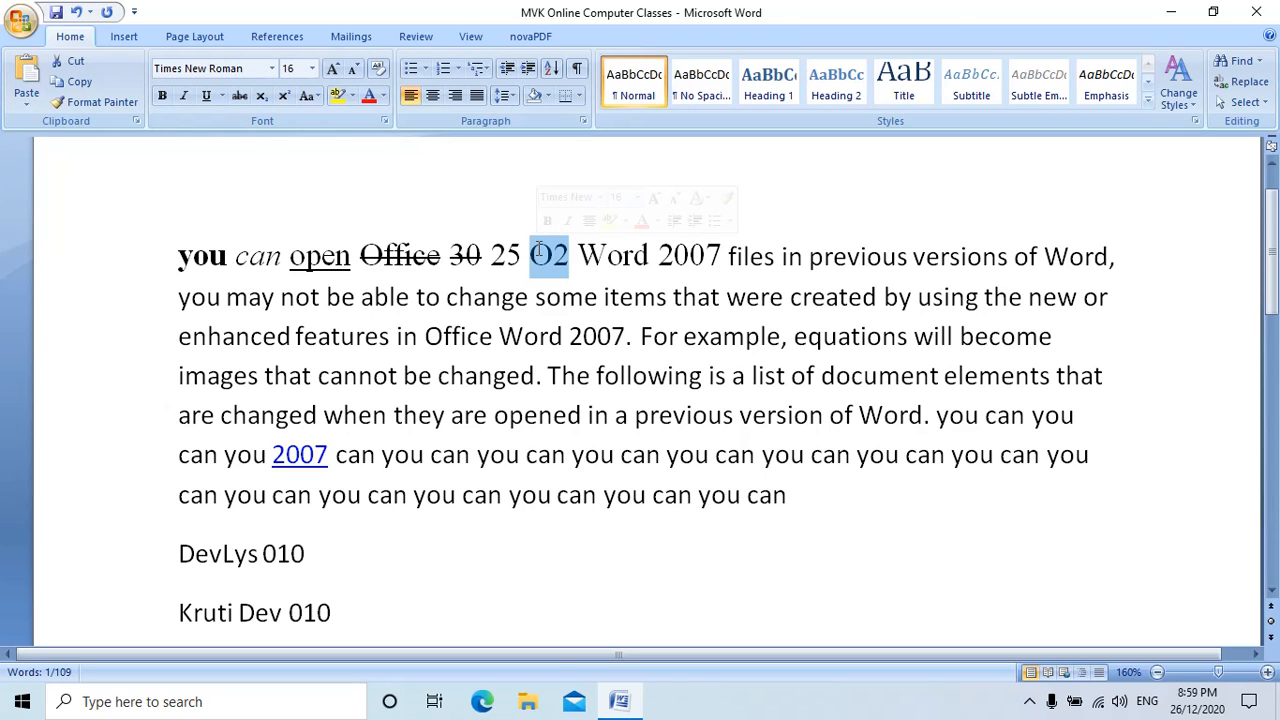
{"action": "left_click", "coordinate": [266, 96]}
{"action": "left_click", "coordinate": [265, 95]}
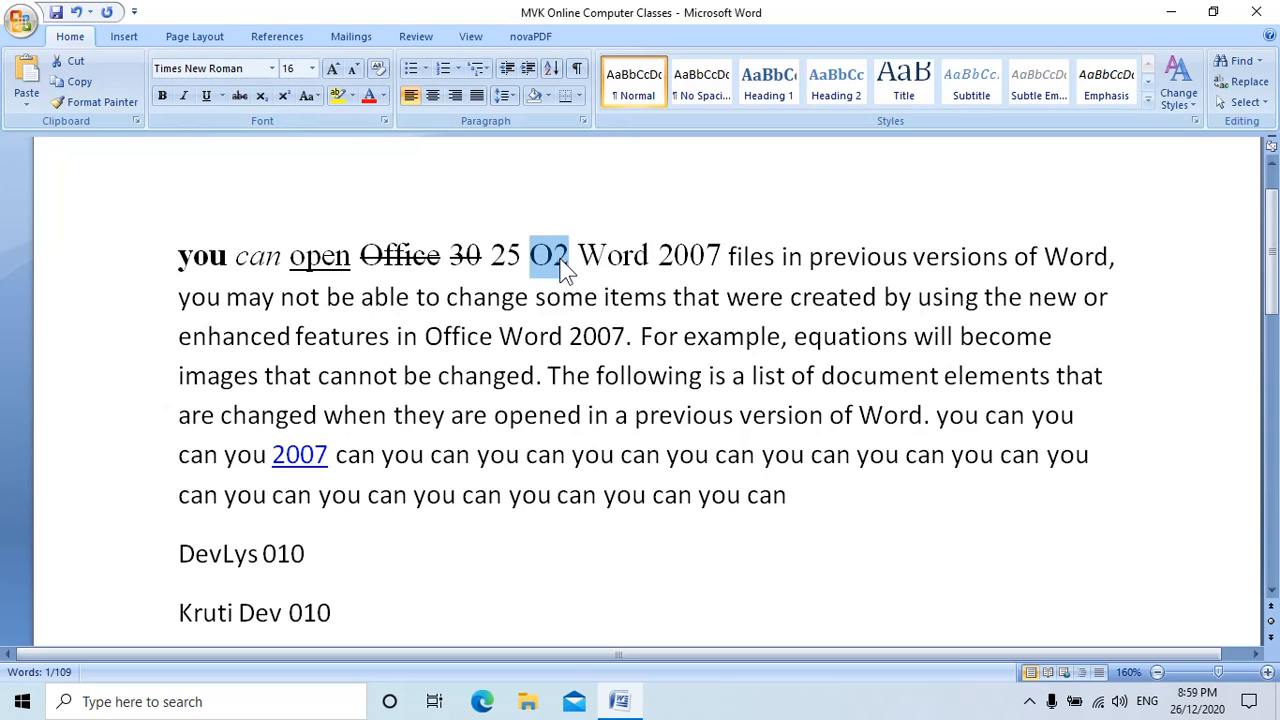
{"action": "left_click_drag", "start_coordinate": [566, 262], "coordinate": [555, 262]}
{"action": "left_click", "coordinate": [262, 96]}
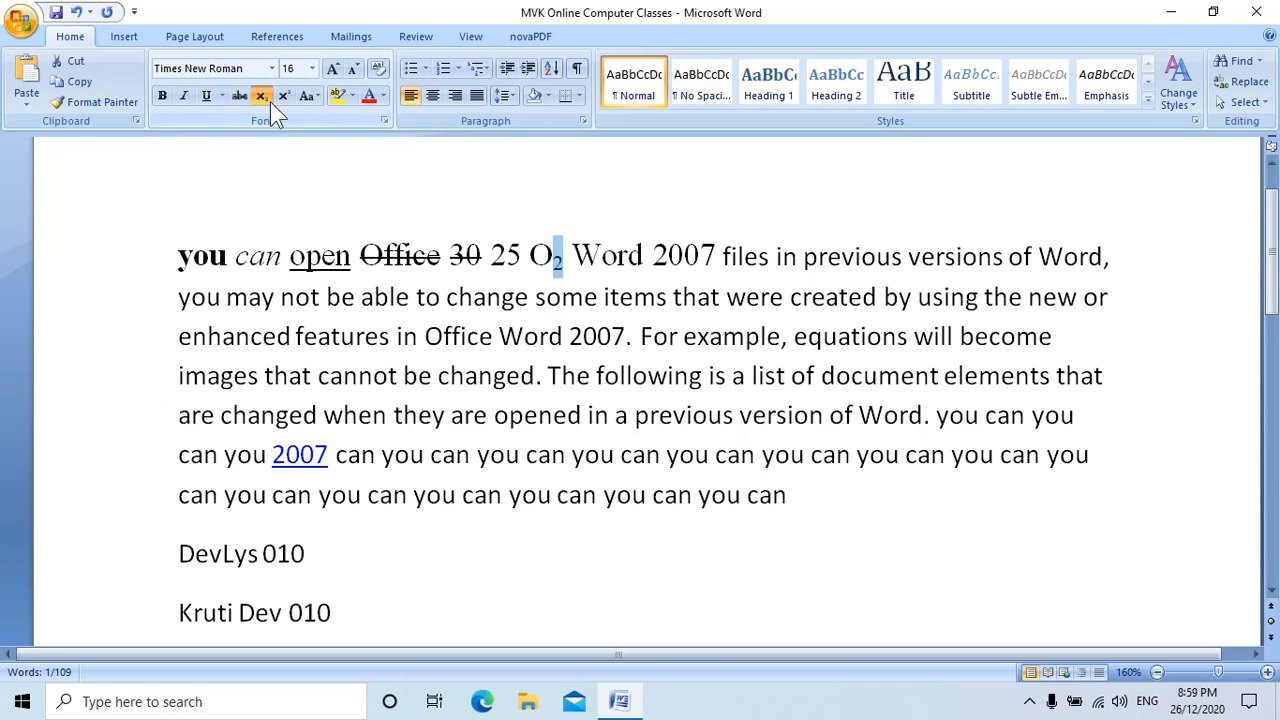
Insert "10th" between "O2" and "Word 2007" in the first line and undo its automatic superscript
{"action": "key", "text": "Right"}
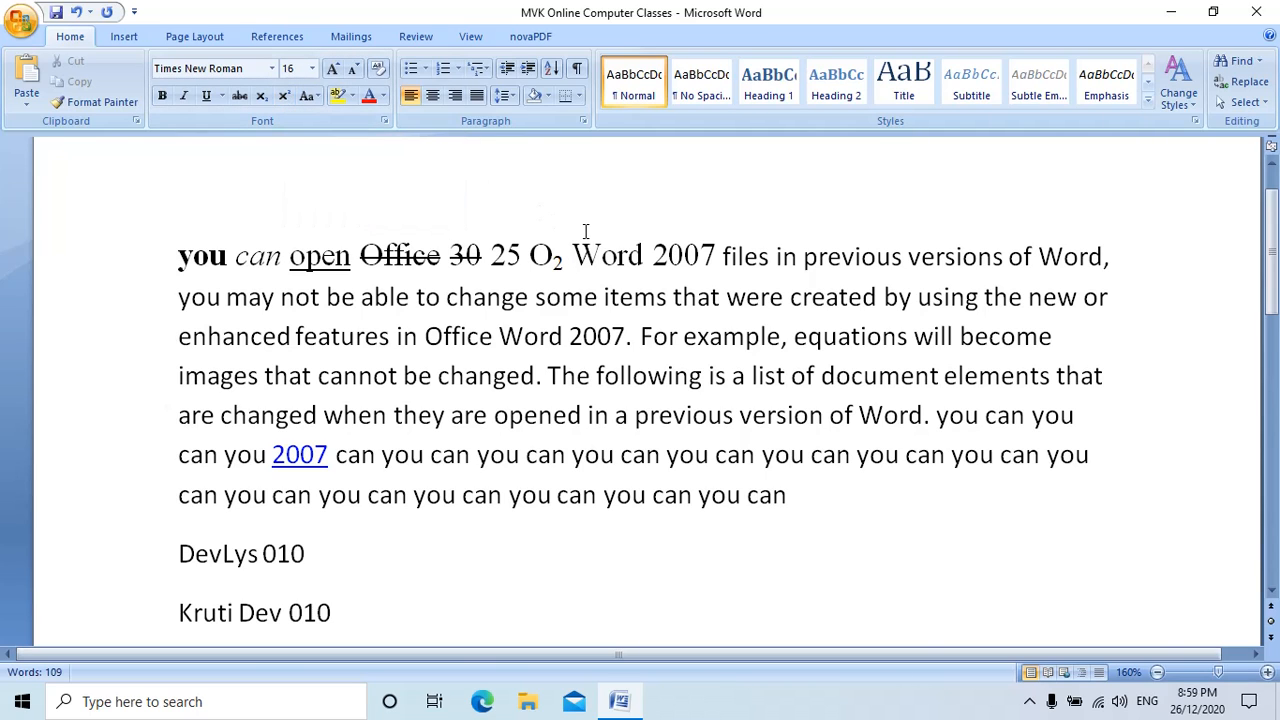
{"action": "type", "text": "10th"}
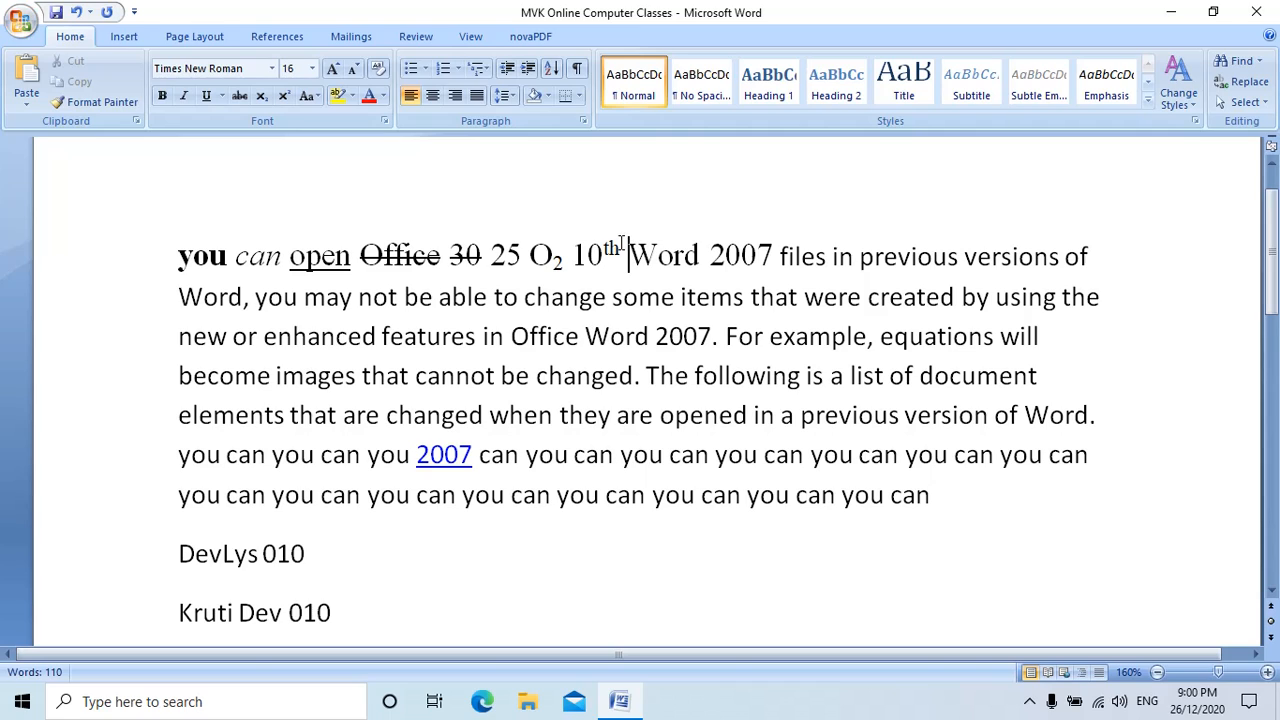
{"action": "key", "text": "ctrl+z"}
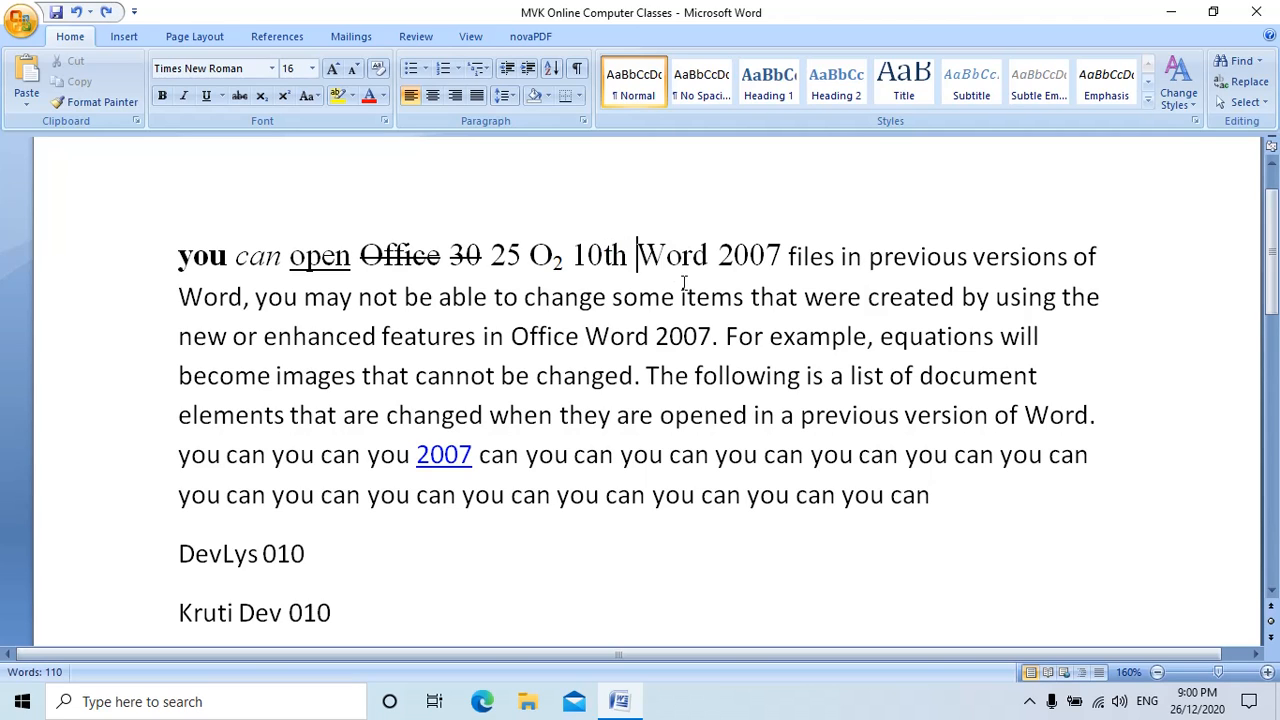
Apply superscript to only the letters "th" of "10th", toggling it off and on again
{"action": "left_click", "coordinate": [628, 262]}
{"action": "left_click_drag", "start_coordinate": [628, 262], "coordinate": [604, 262]}
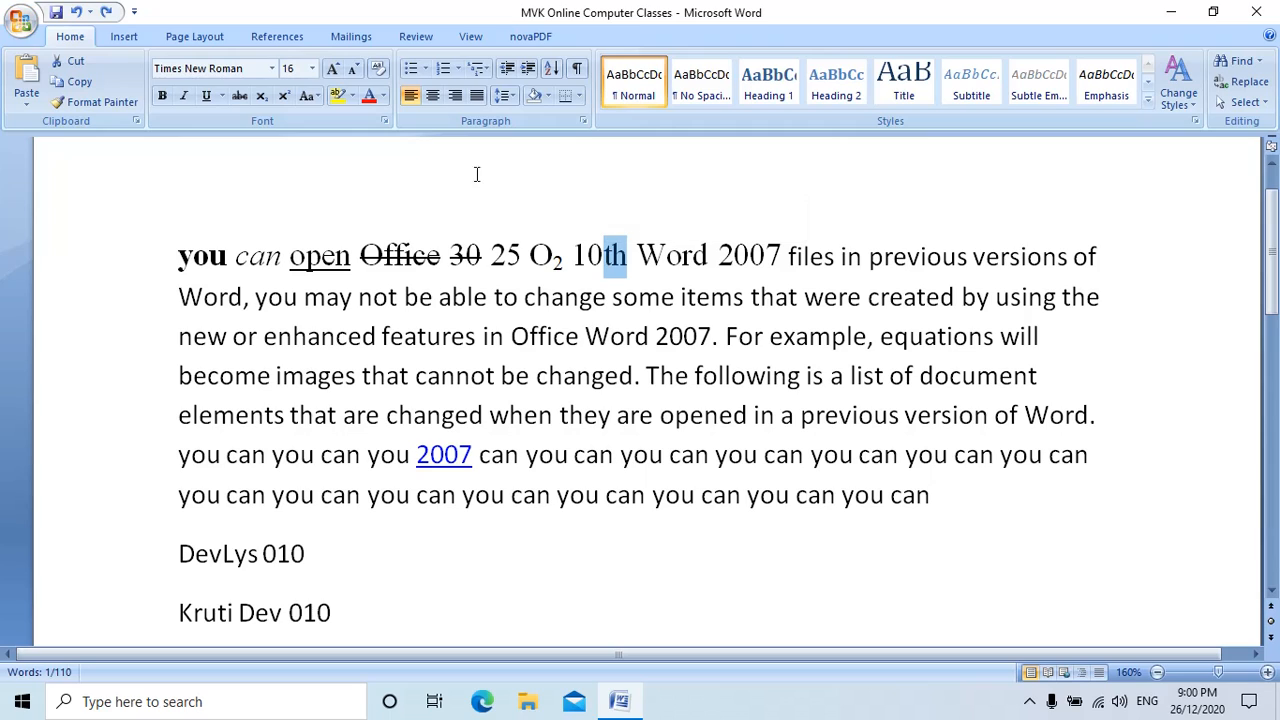
{"action": "left_click", "coordinate": [286, 96]}
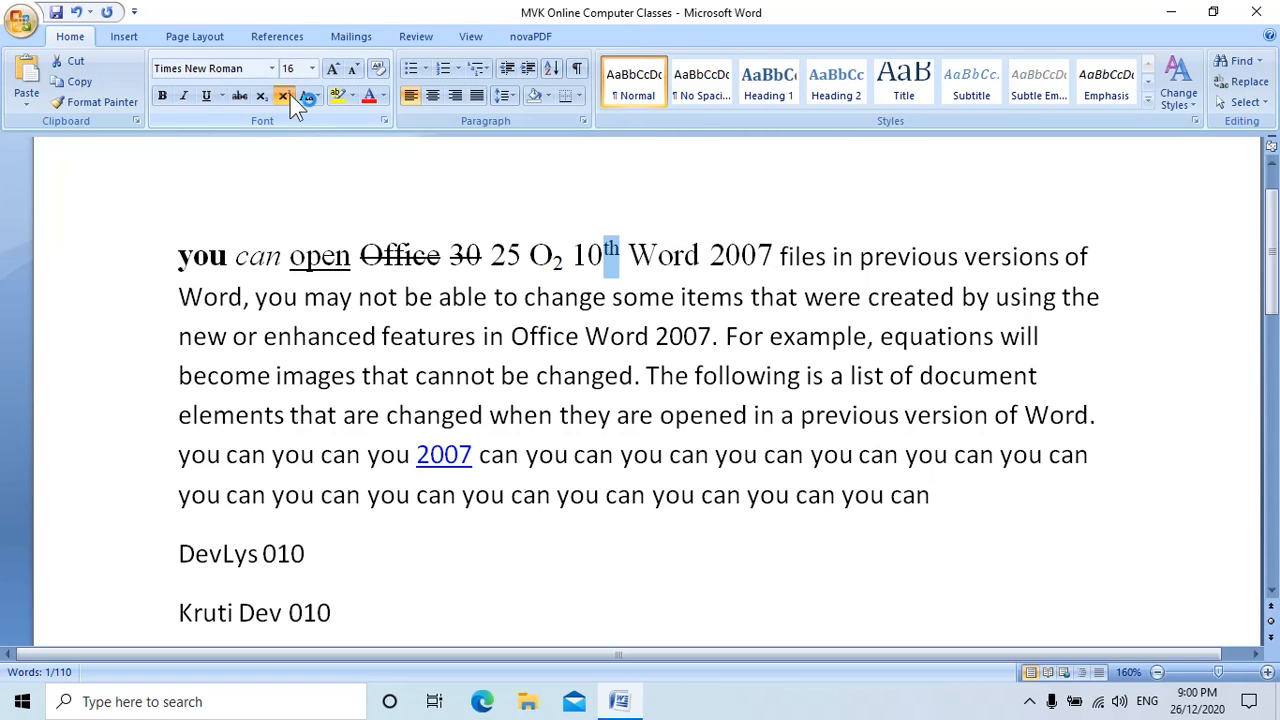
{"action": "left_click", "coordinate": [286, 97]}
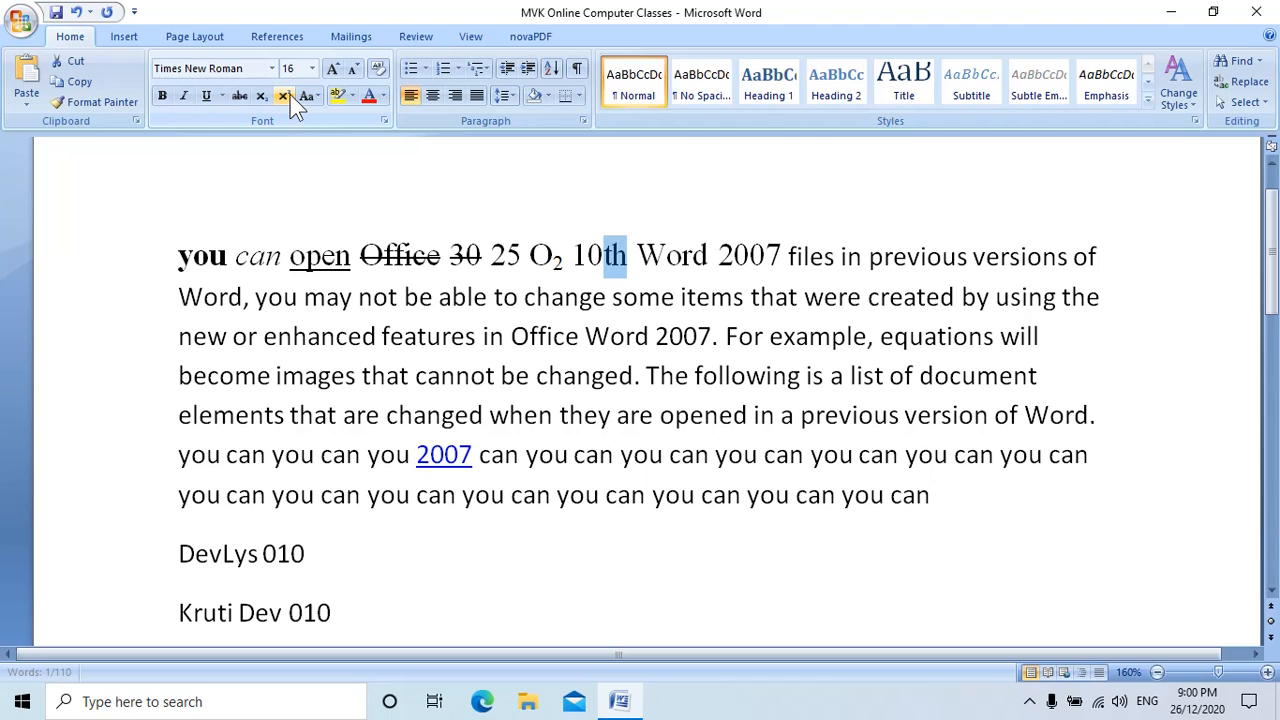
{"action": "left_click", "coordinate": [290, 99]}
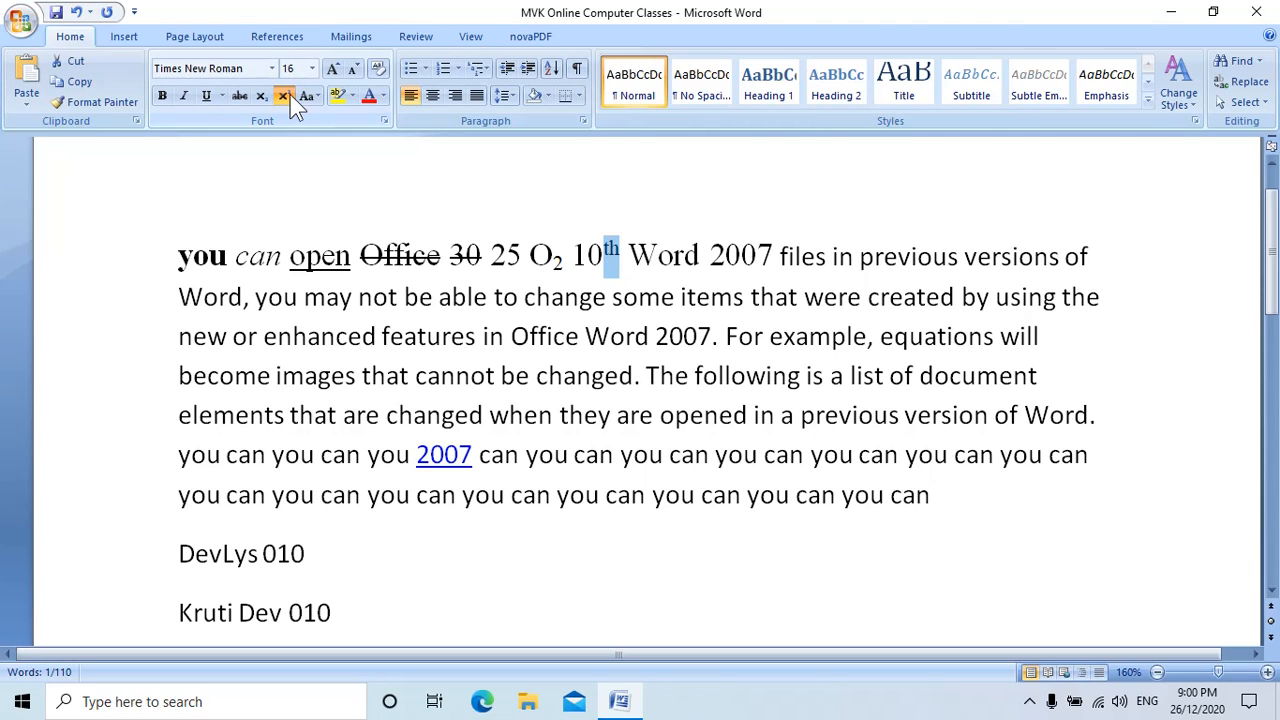
Add a space after "10th" and test typing a "k", deleting the letter again
{"action": "left_click", "coordinate": [617, 258]}
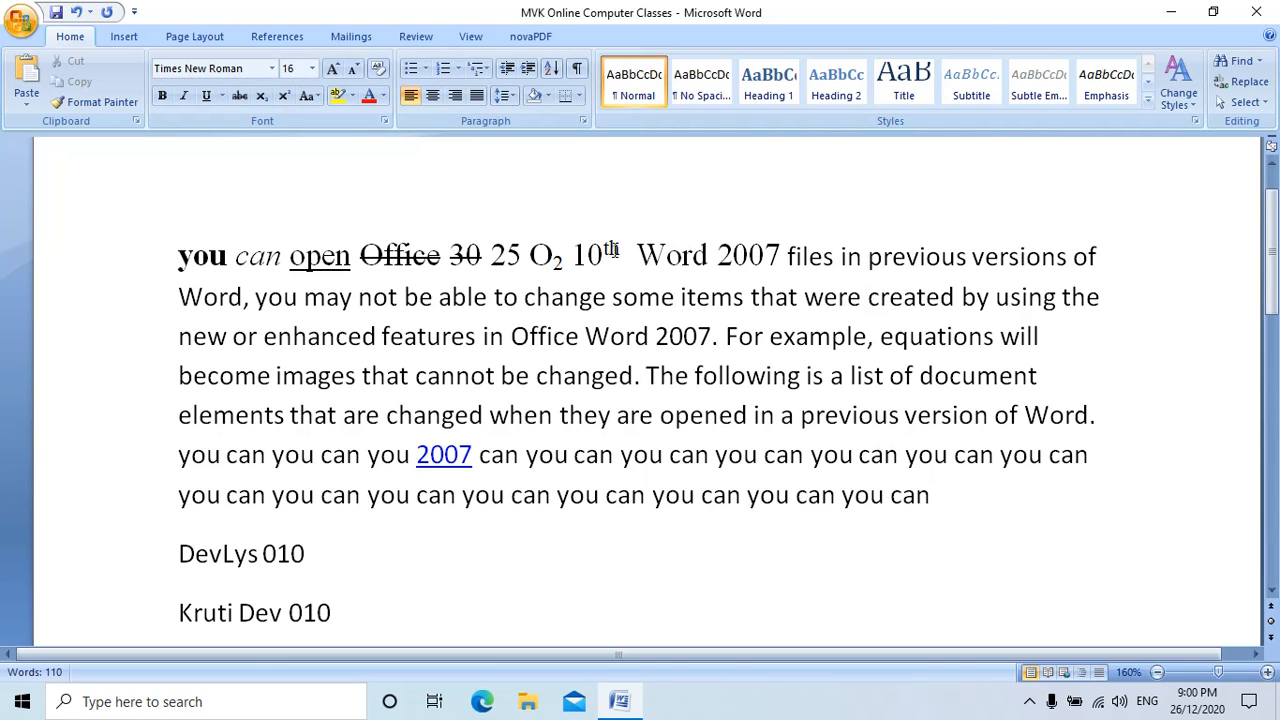
{"action": "type", "text": "k"}
{"action": "key", "text": "BackSpace"}
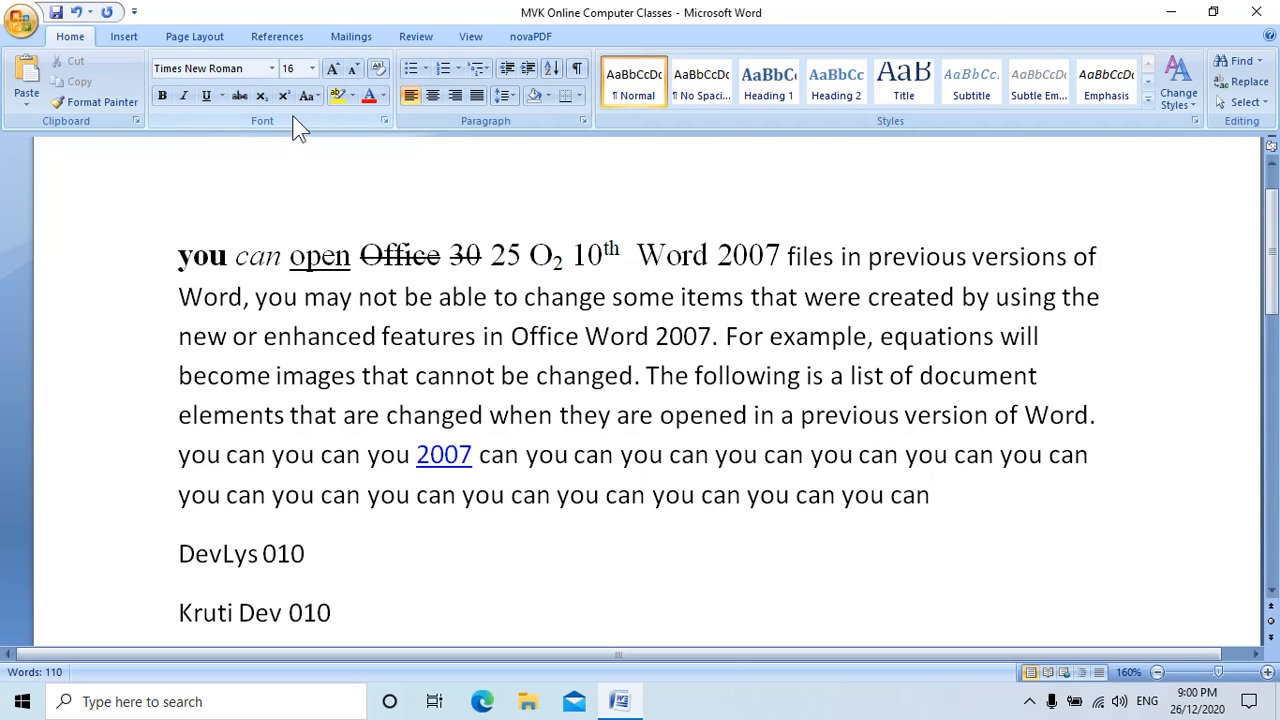
Select the whole first paragraph and change its case to tOGGLE cASE
{"action": "left_click", "coordinate": [318, 98]}
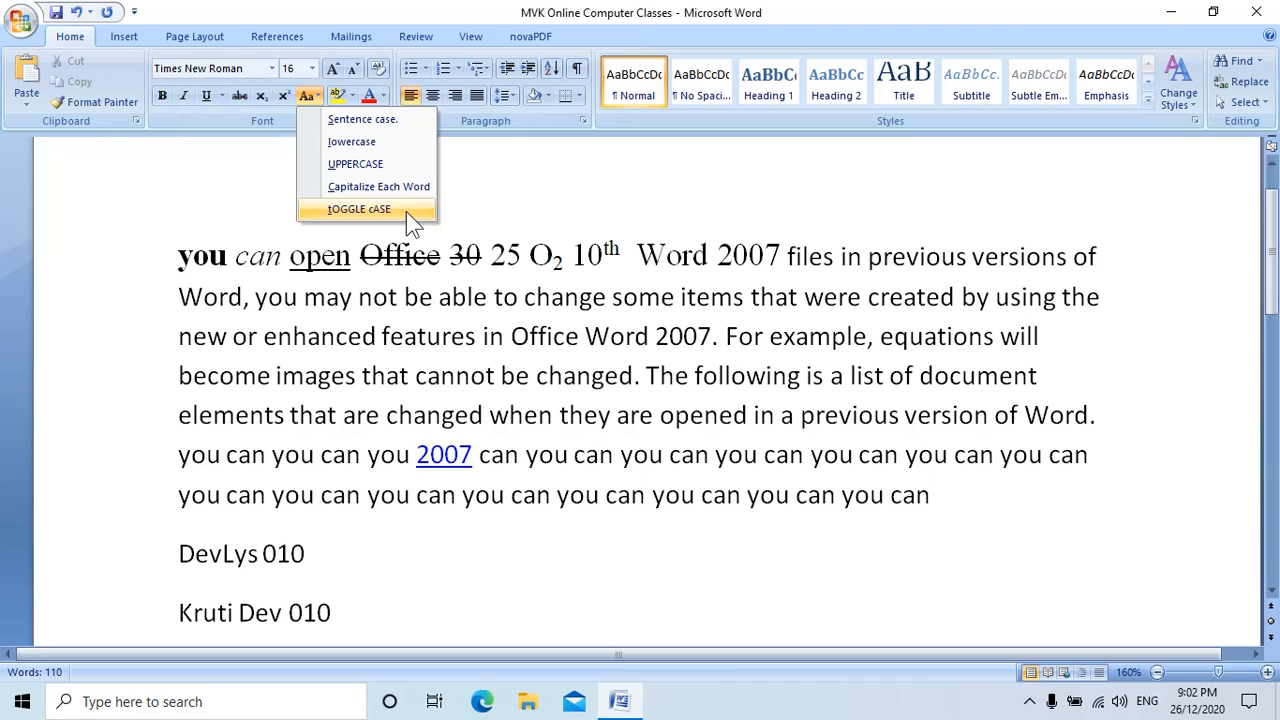
{"action": "left_click", "coordinate": [960, 491]}
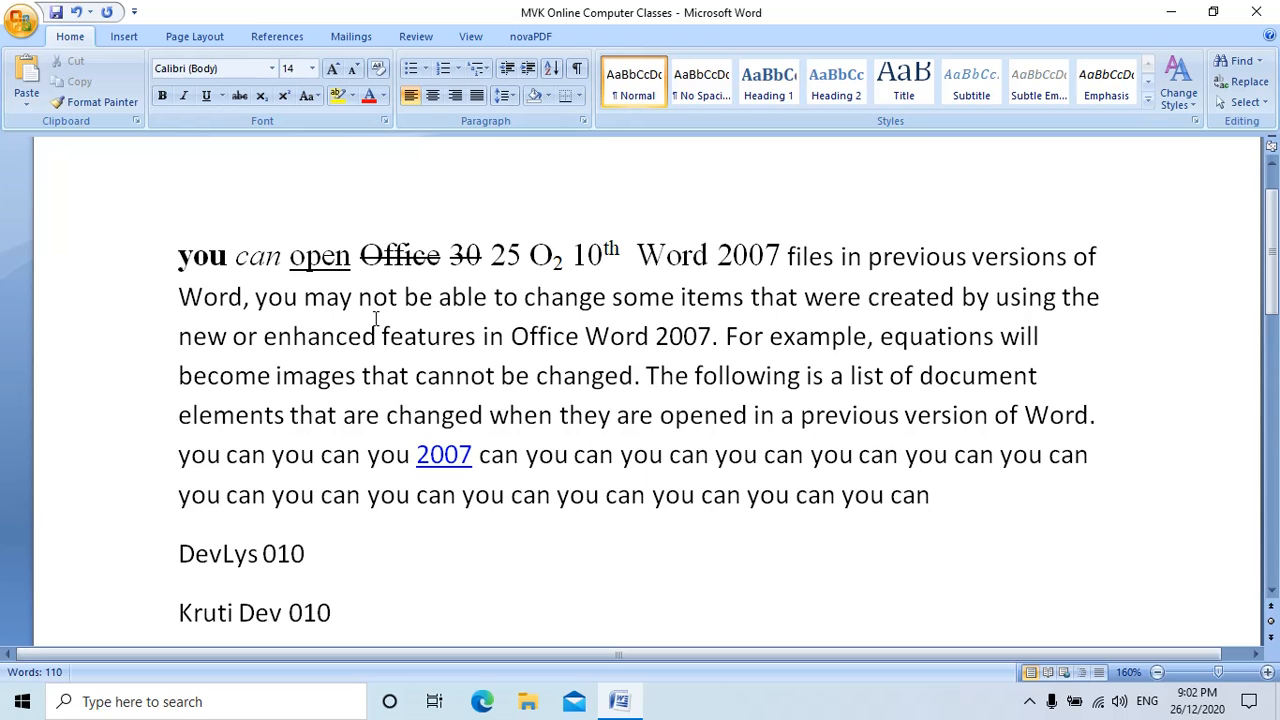
{"action": "double_click", "coordinate": [163, 250]}
{"action": "left_click", "coordinate": [309, 95]}
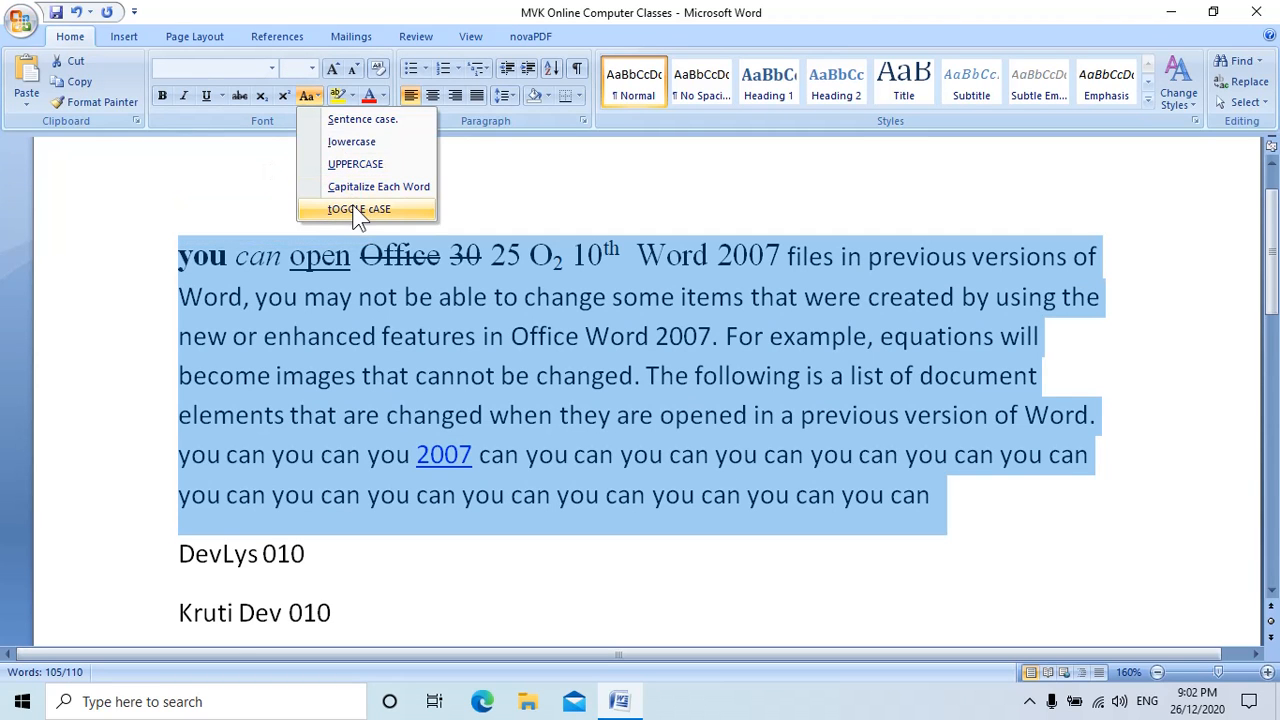
{"action": "left_click", "coordinate": [359, 209]}
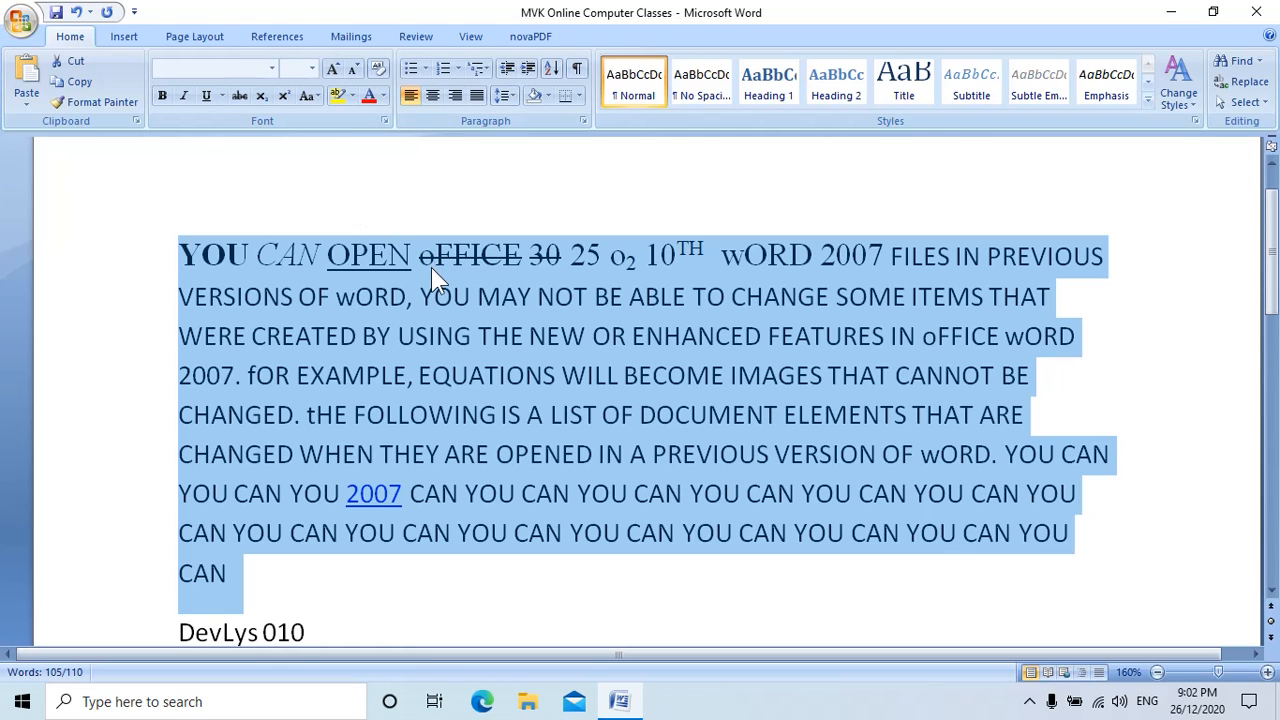
Try Sentence case on the selected first paragraph and convert it to lowercase
{"action": "left_click", "coordinate": [310, 95]}
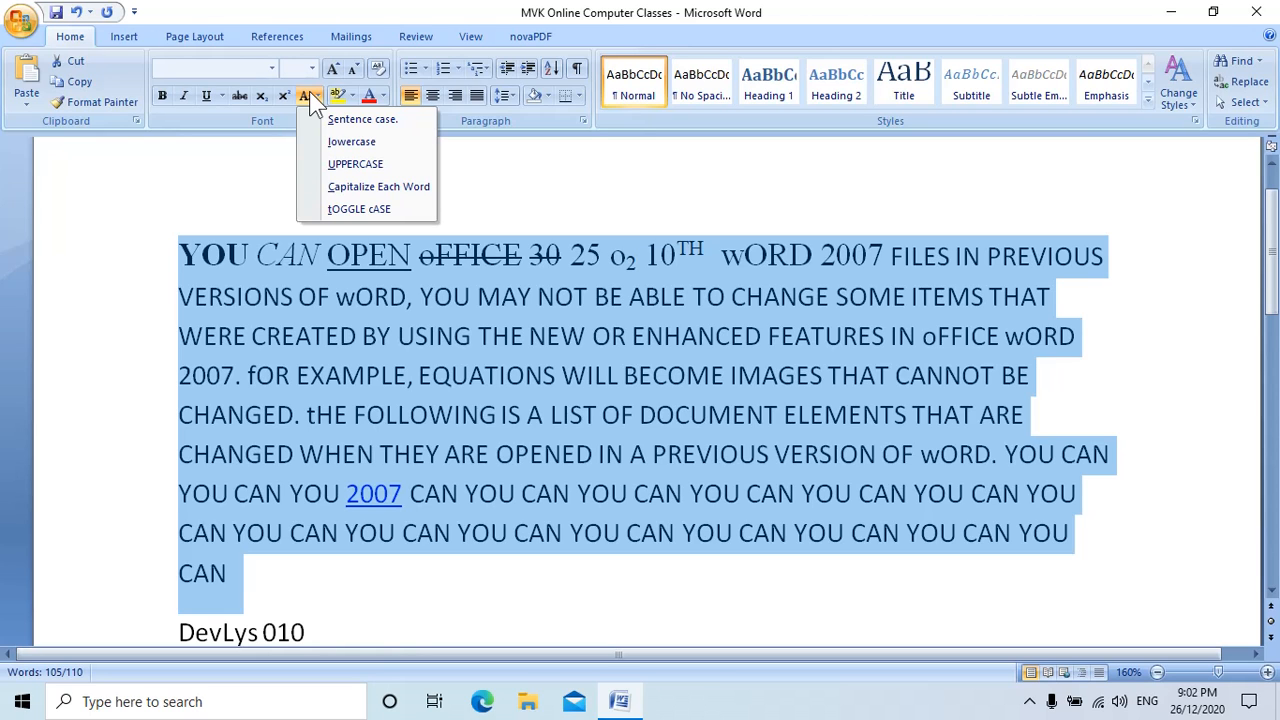
{"action": "left_click", "coordinate": [411, 122]}
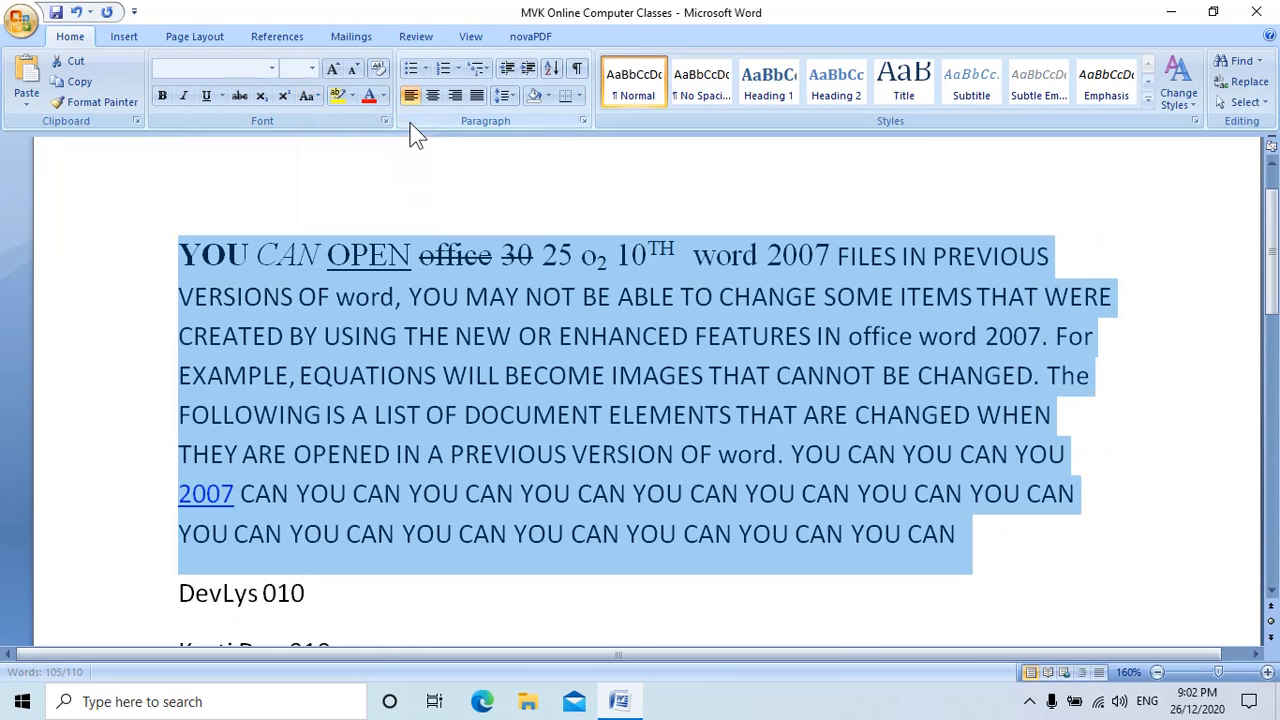
{"action": "left_click", "coordinate": [312, 95]}
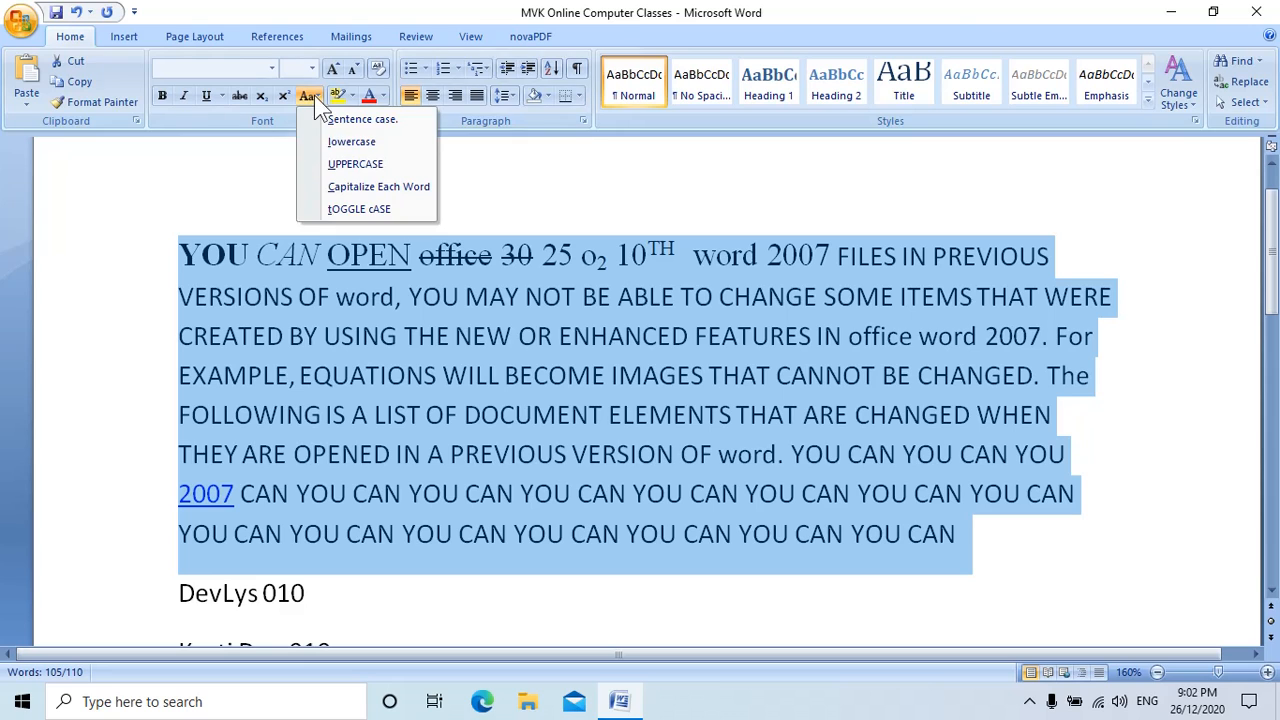
{"action": "left_click", "coordinate": [320, 141]}
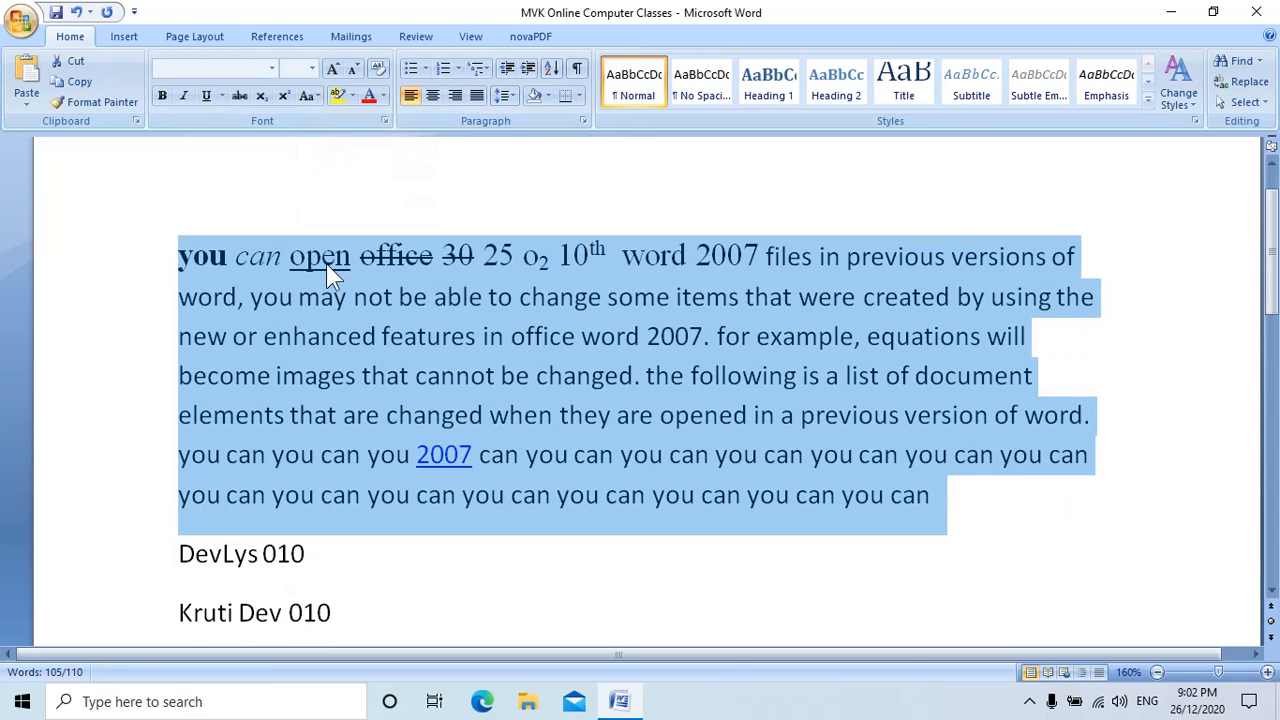
Compare Sentence case with lowercase on the selected paragraph, ending with Sentence case
{"action": "left_click", "coordinate": [312, 95]}
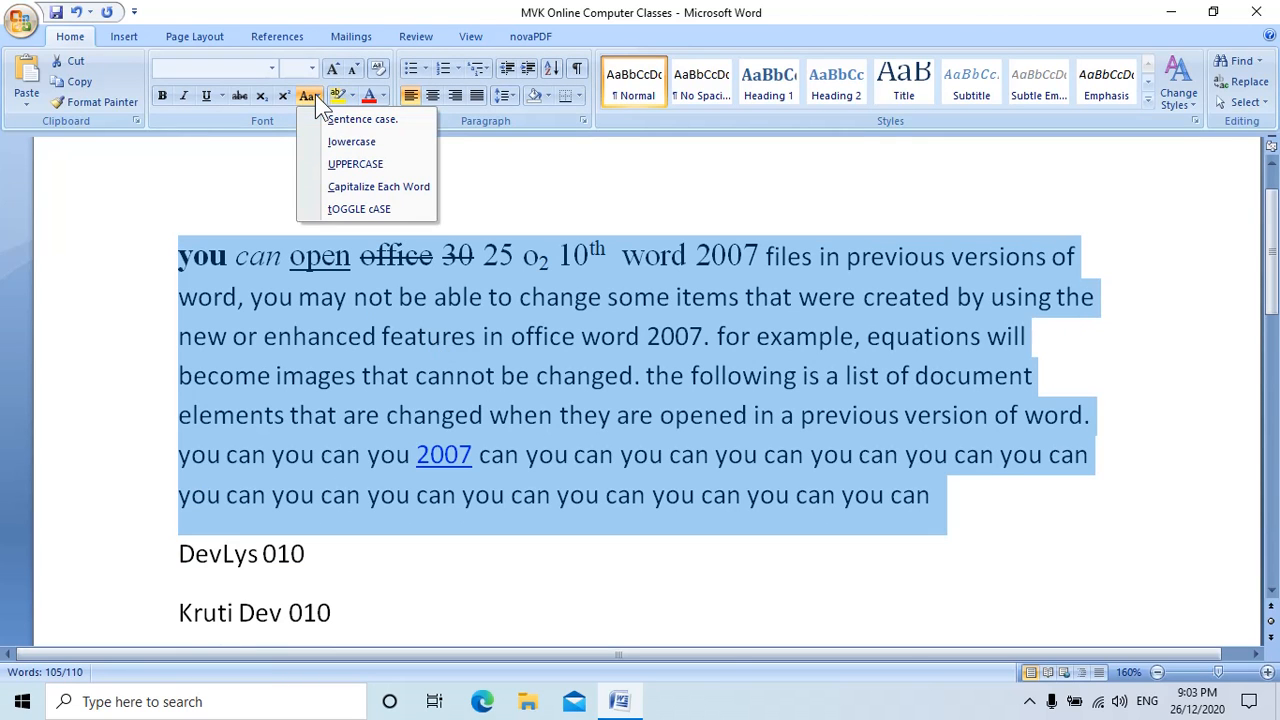
{"action": "left_click", "coordinate": [342, 124]}
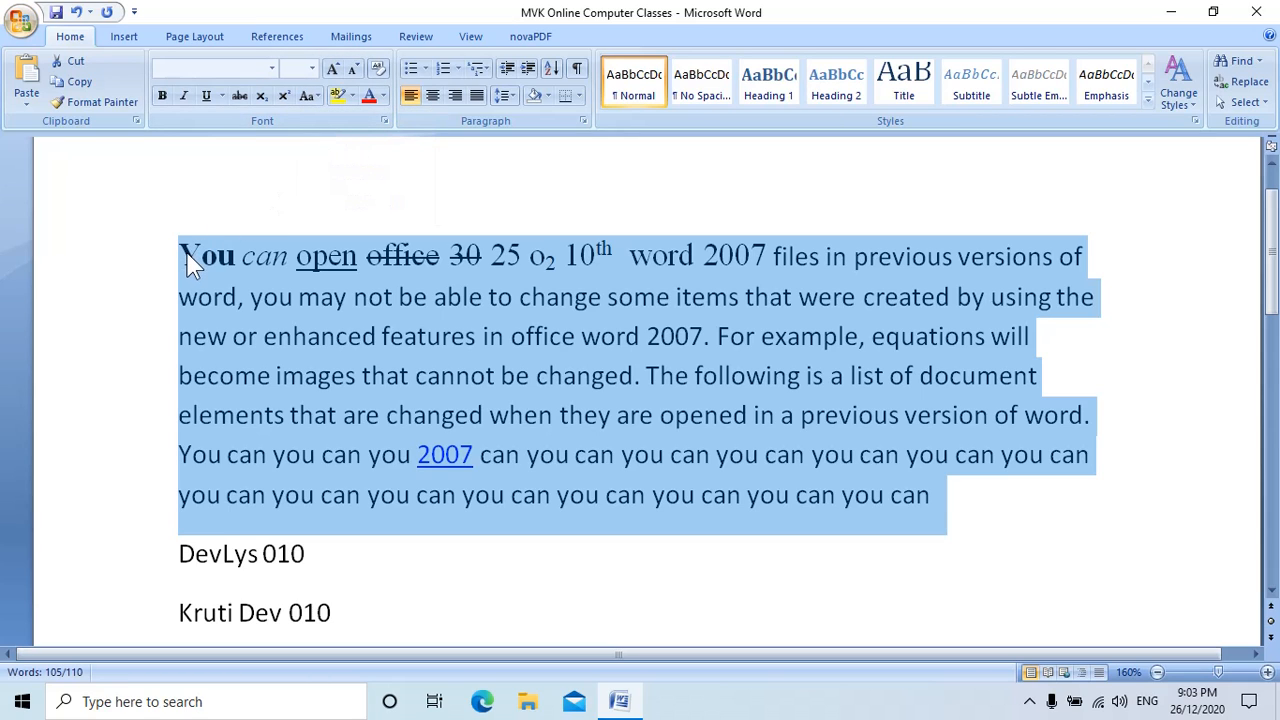
{"action": "left_click", "coordinate": [316, 97]}
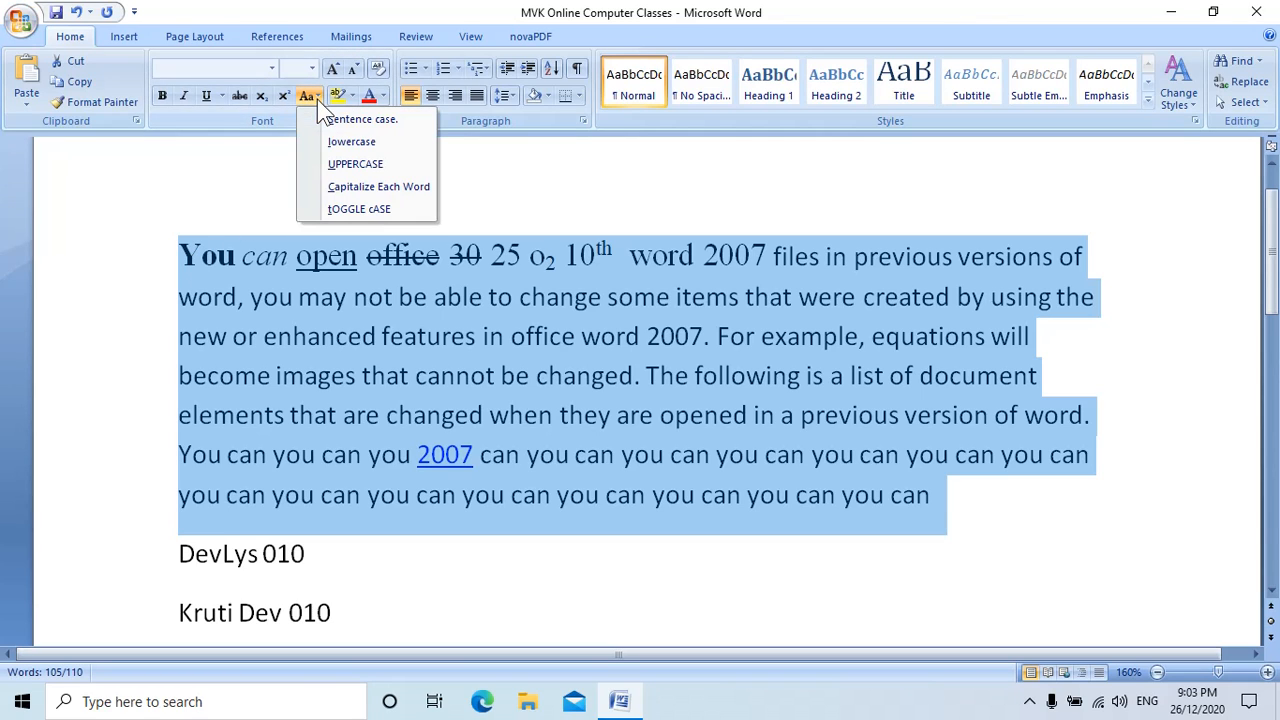
{"action": "left_click", "coordinate": [335, 141]}
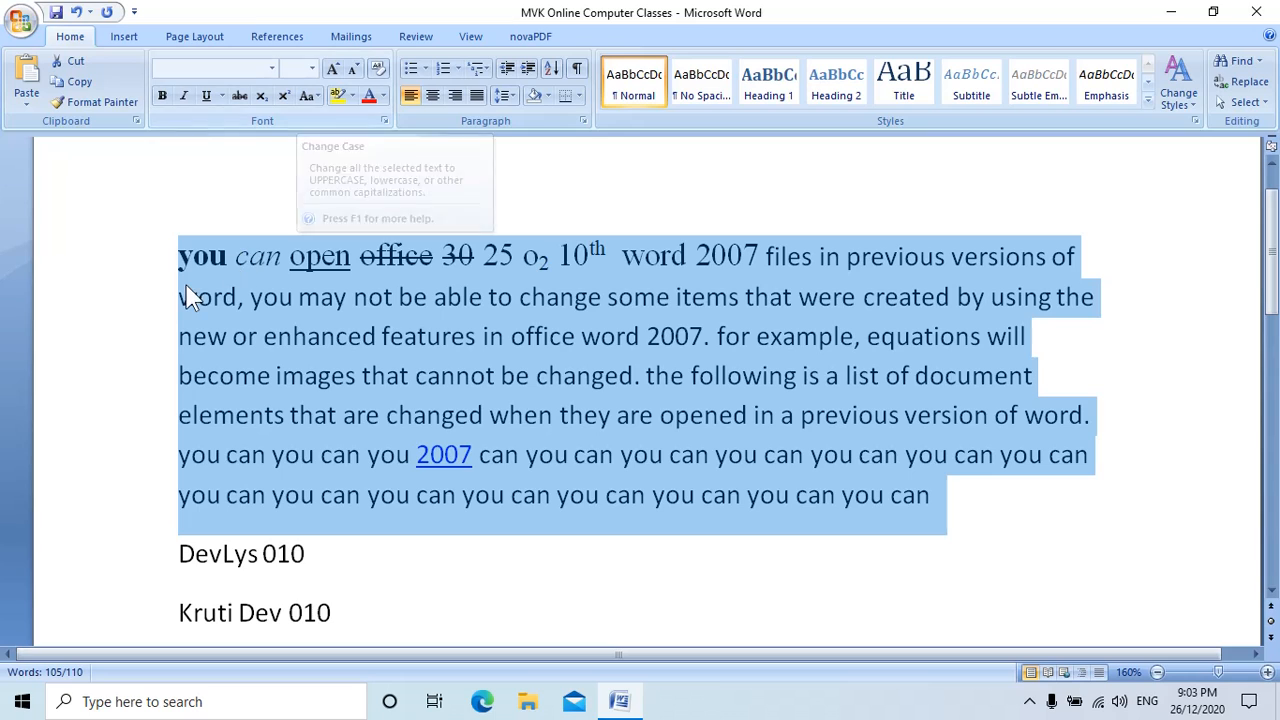
{"action": "left_click", "coordinate": [306, 97]}
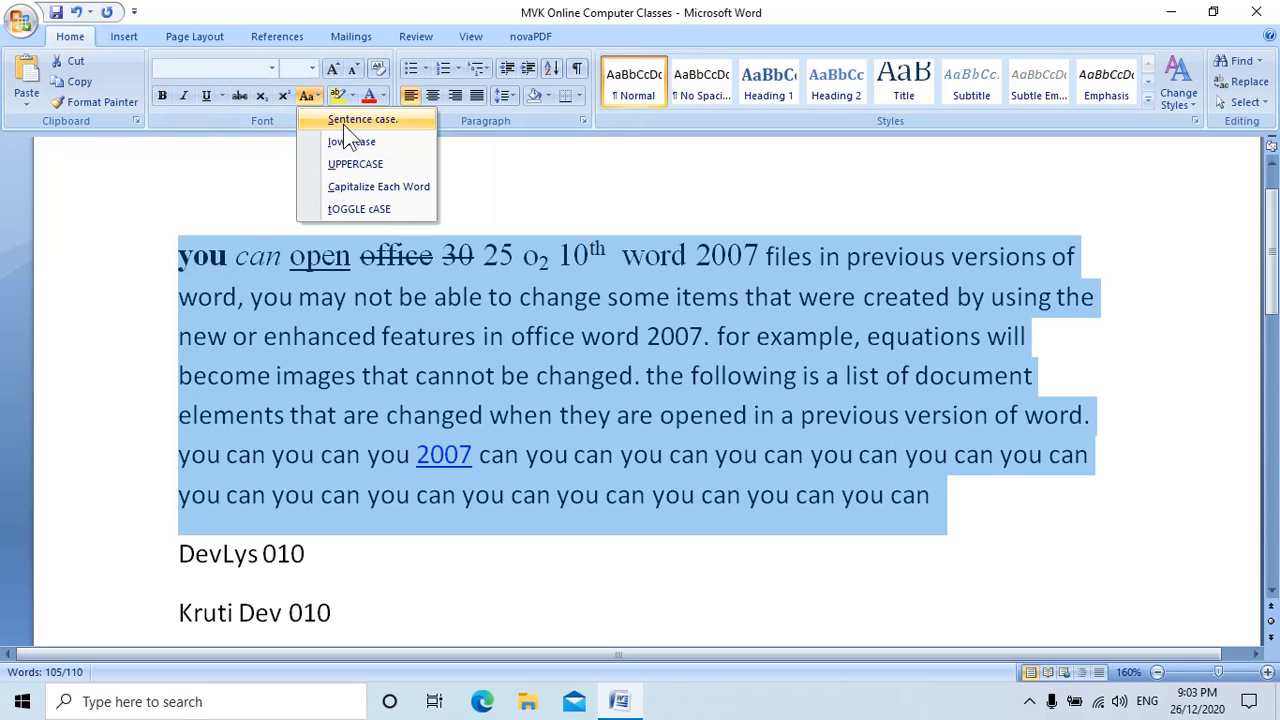
{"action": "left_click", "coordinate": [343, 121]}
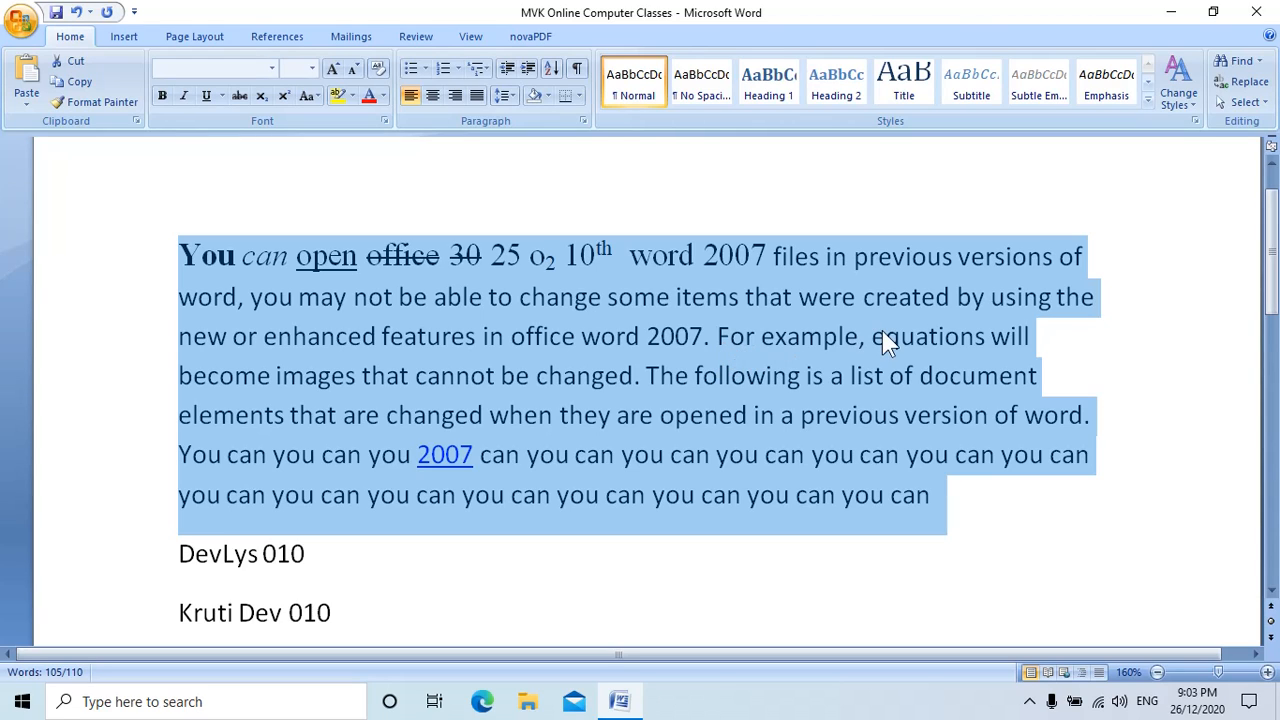
Change the selected paragraph to lowercase, try UPPERCASE on it and return it to lowercase
{"action": "left_click", "coordinate": [310, 97]}
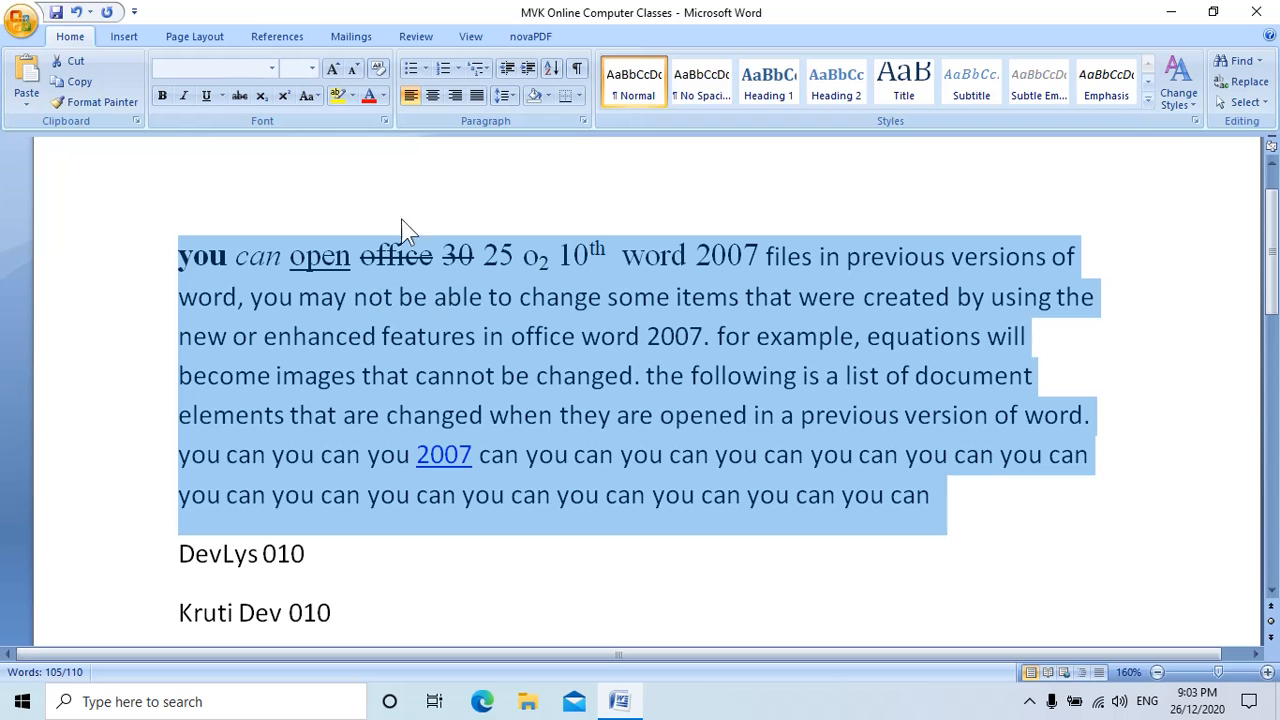
{"action": "left_click", "coordinate": [310, 97]}
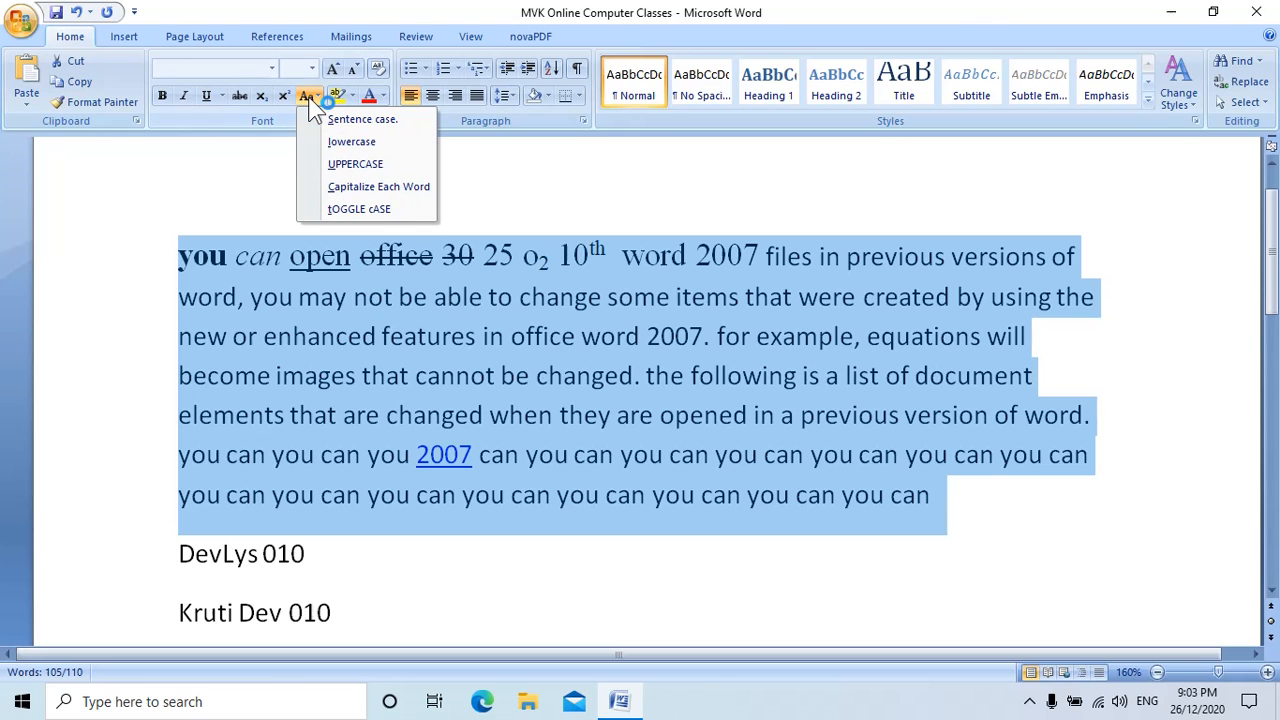
{"action": "left_click", "coordinate": [356, 165]}
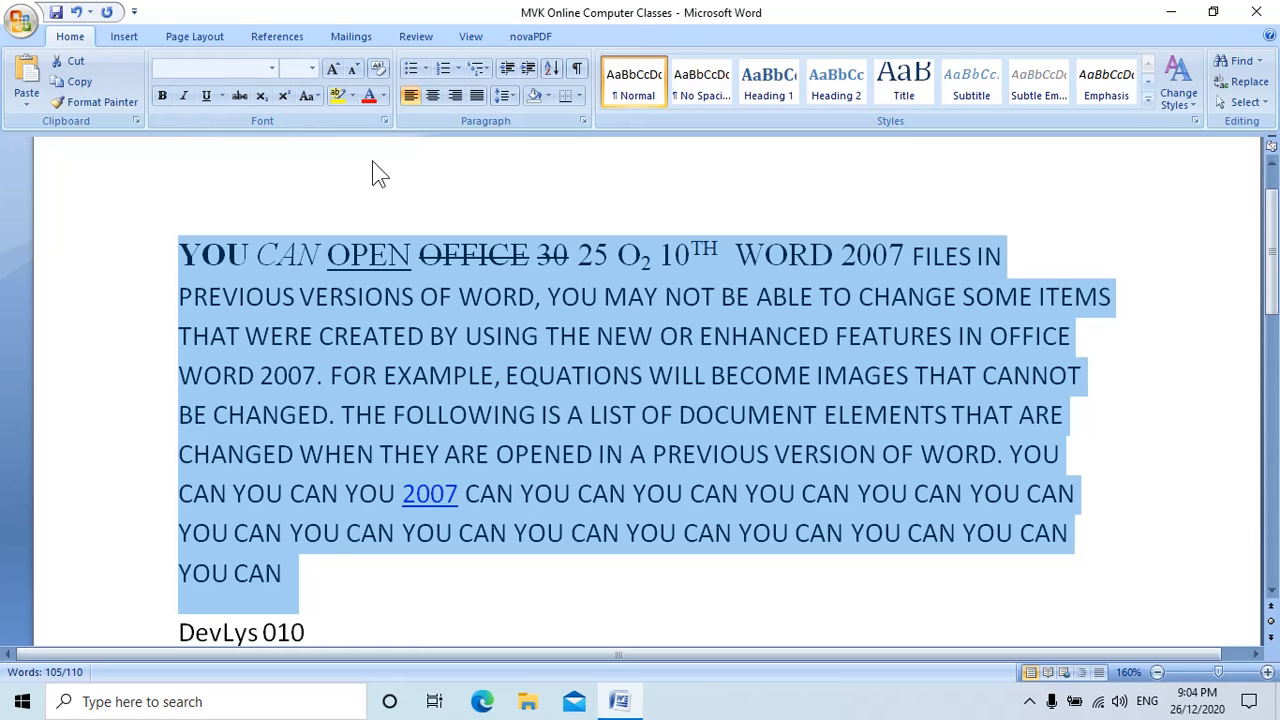
{"action": "left_click", "coordinate": [310, 96]}
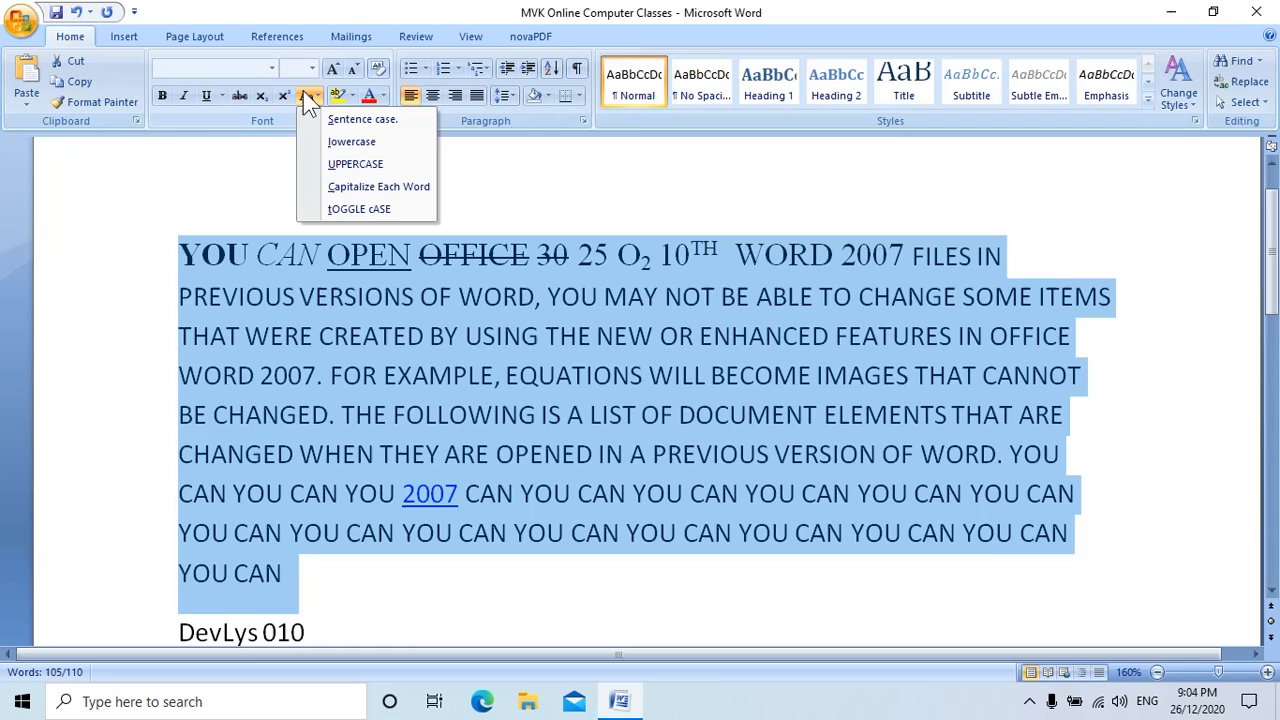
{"action": "left_click", "coordinate": [336, 150]}
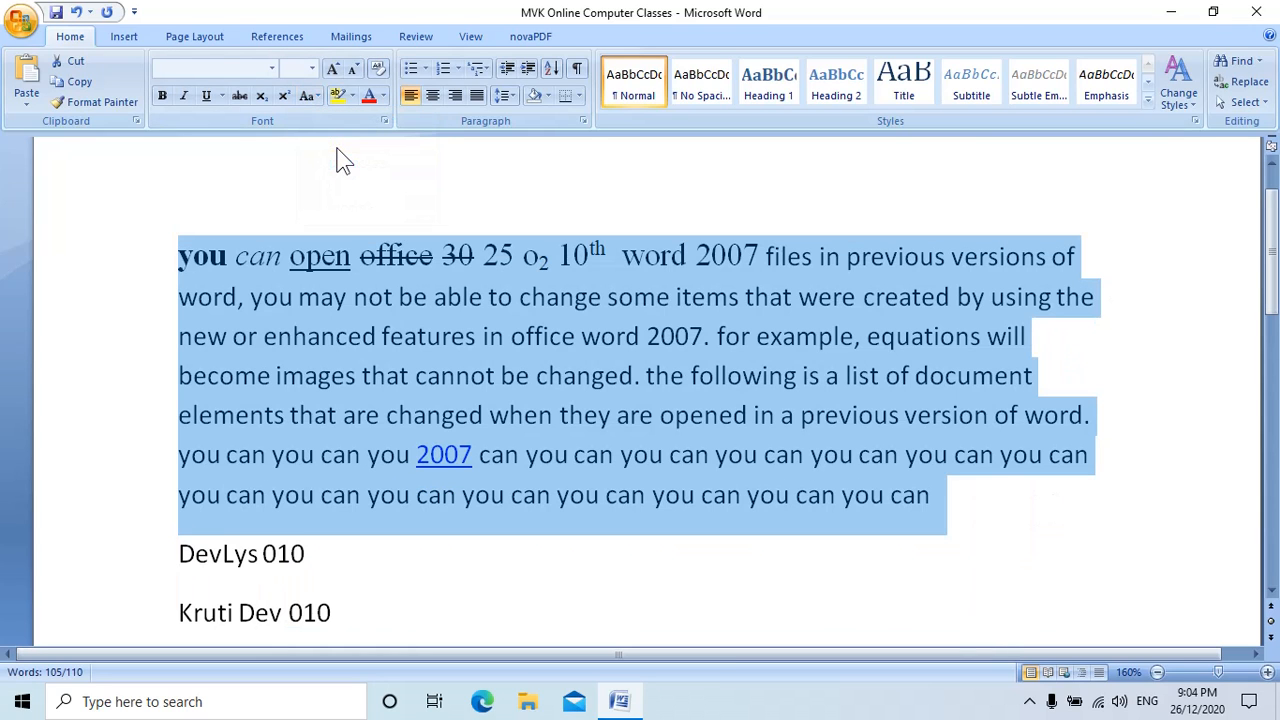
Change the opening words of the first paragraph, from "you" through "files", to UPPERCASE
{"action": "left_click", "coordinate": [210, 256]}
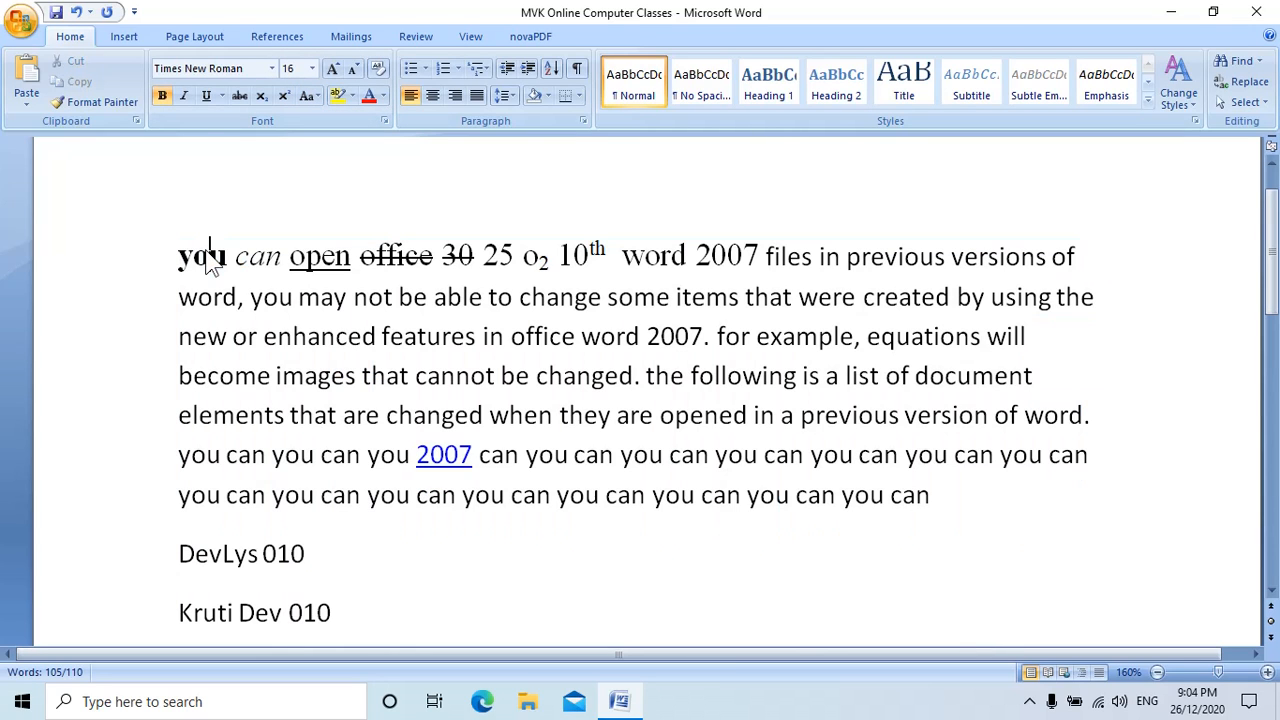
{"action": "left_click", "coordinate": [181, 257]}
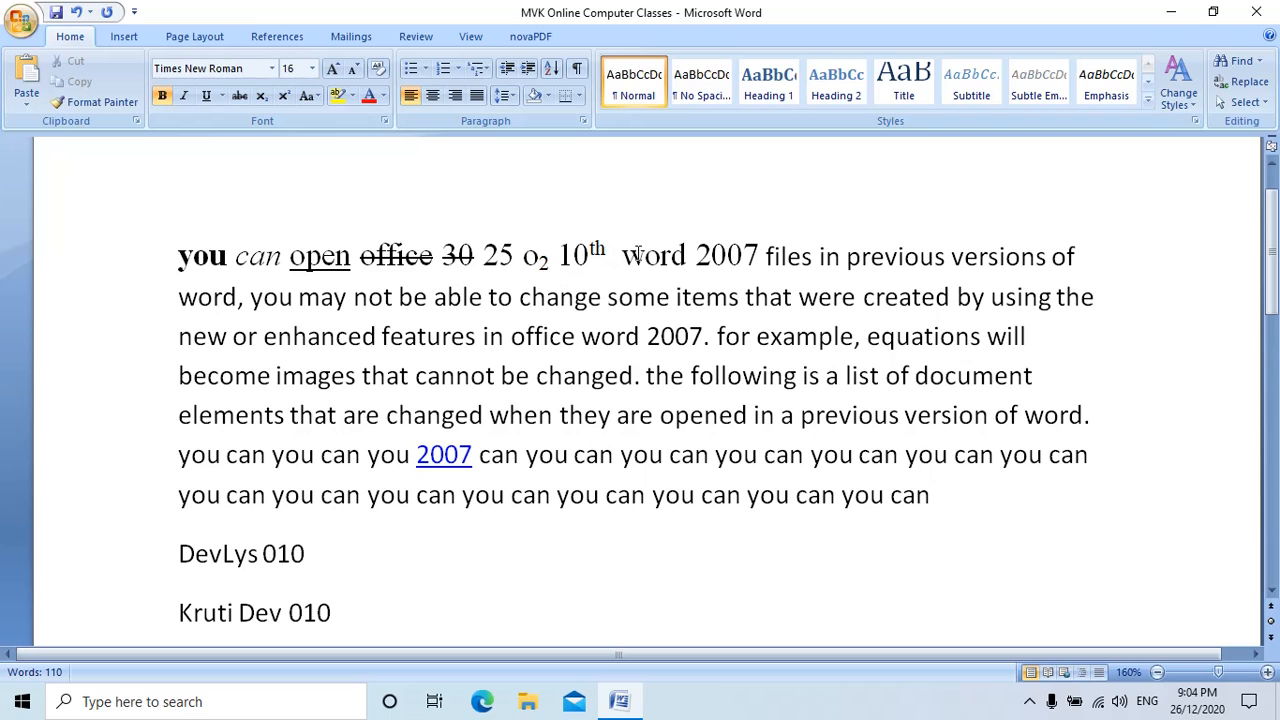
{"action": "left_click", "coordinate": [803, 258], "text": "shift"}
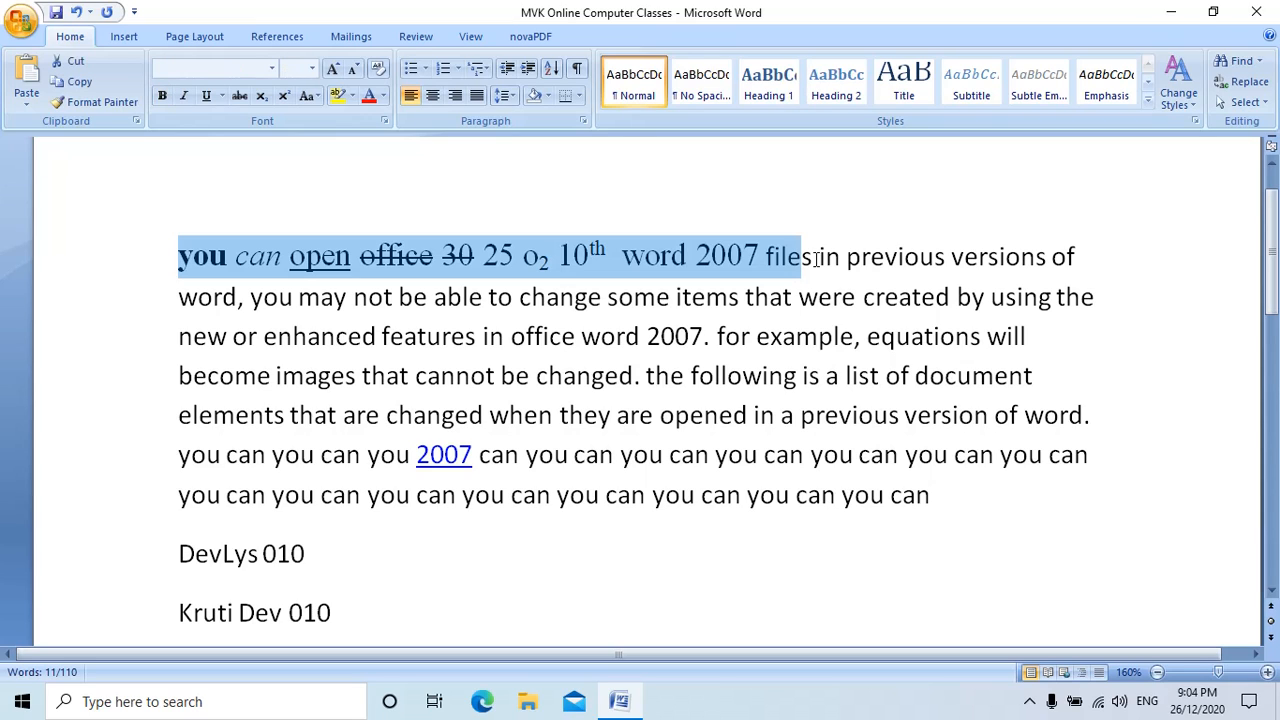
{"action": "left_click", "coordinate": [817, 258], "text": "shift"}
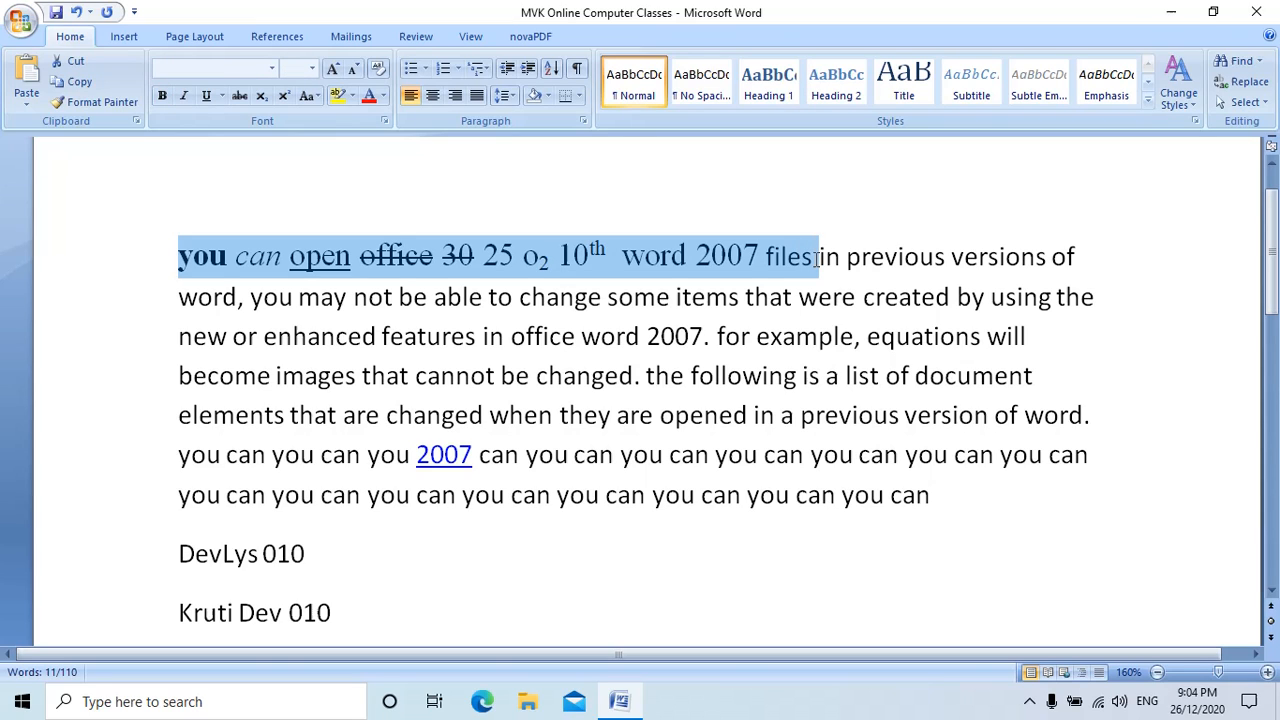
{"action": "left_click", "coordinate": [311, 90]}
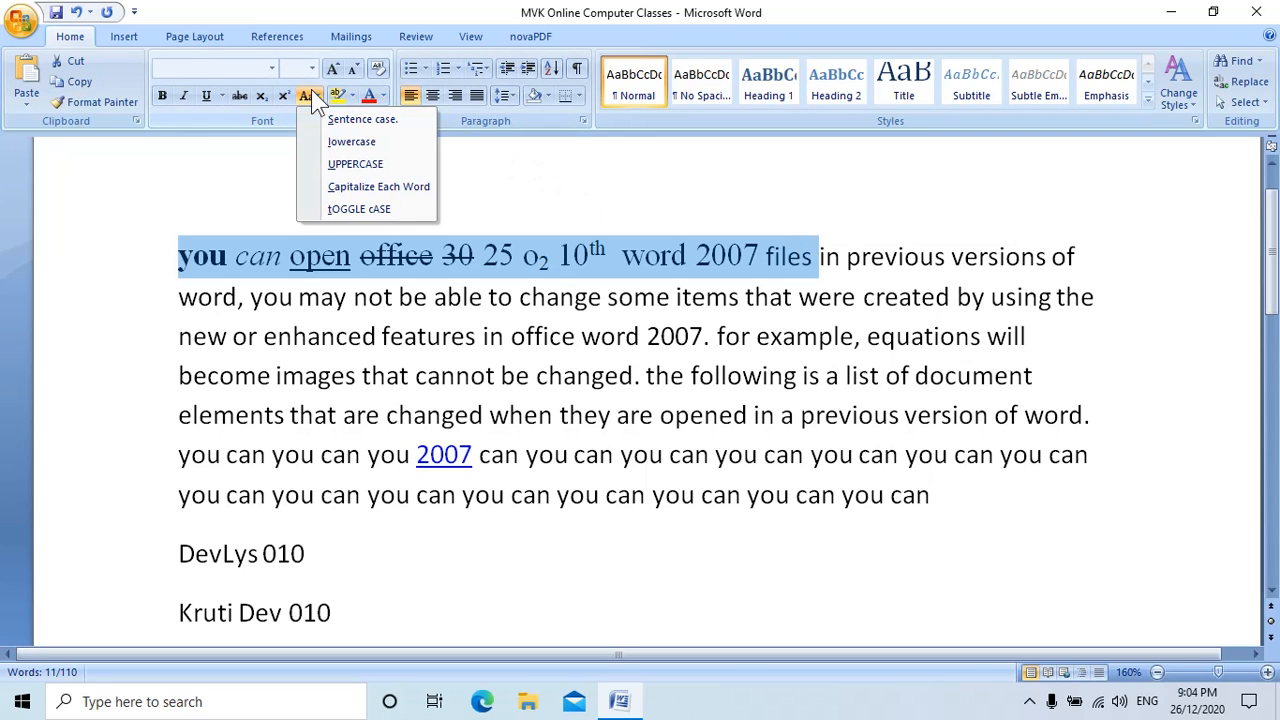
{"action": "left_click", "coordinate": [391, 164]}
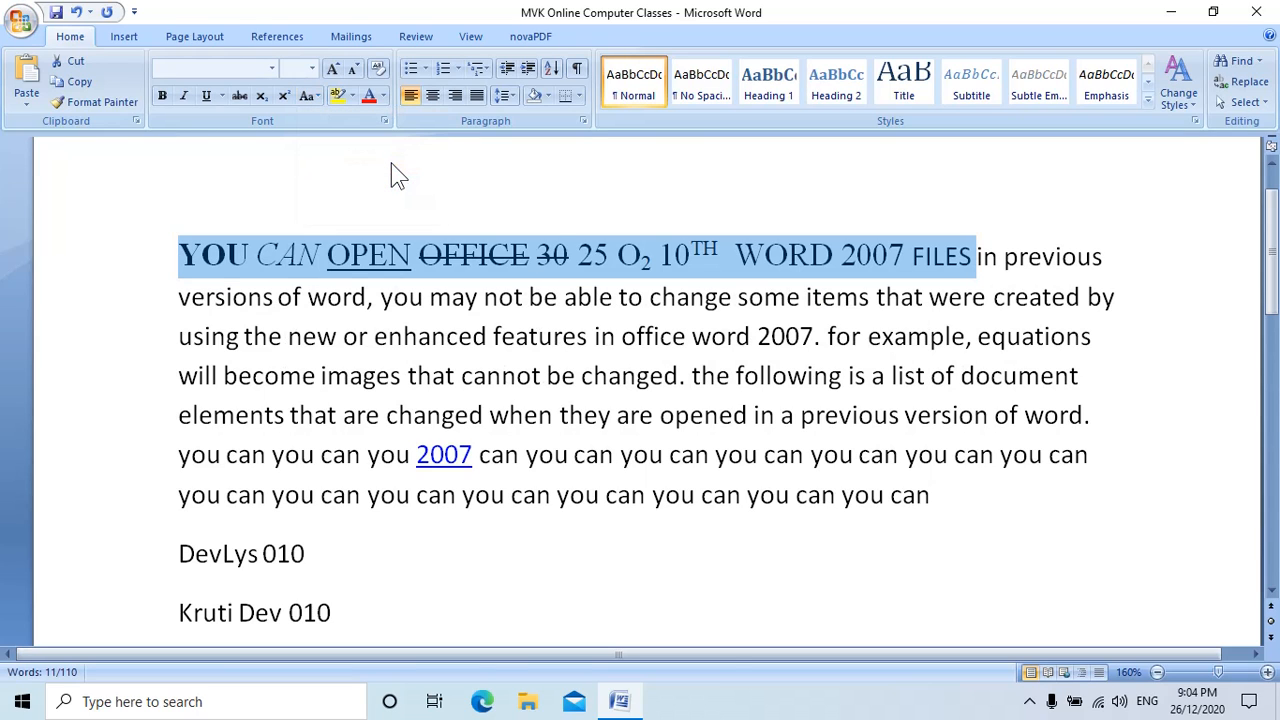
{"action": "left_click", "coordinate": [312, 97]}
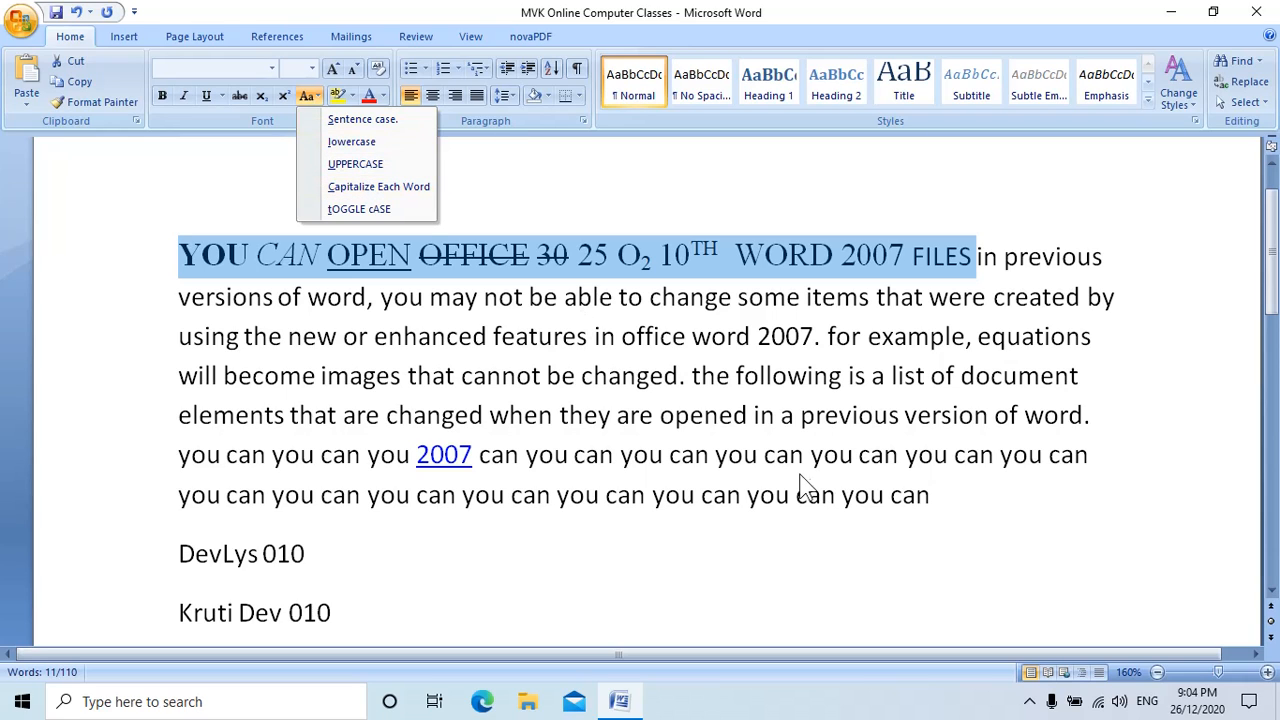
{"action": "left_click", "coordinate": [948, 497]}
{"action": "left_click", "coordinate": [948, 497]}
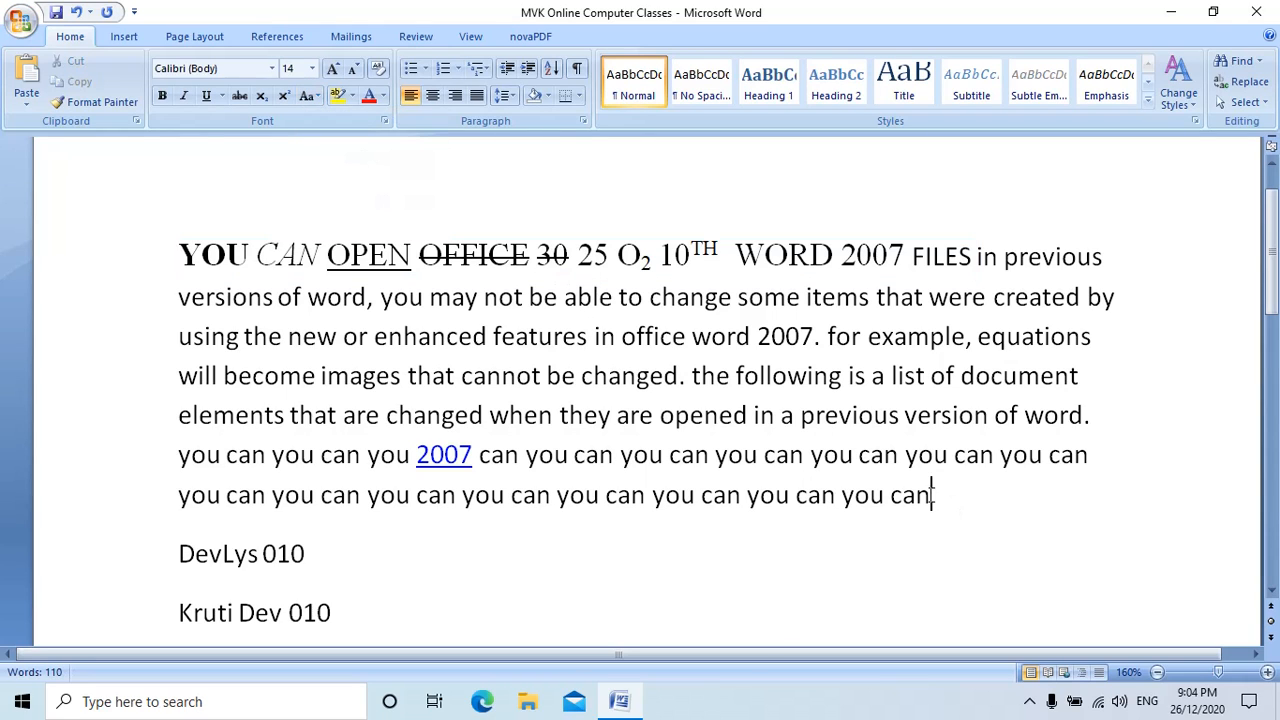
Set the whole first paragraph to Capitalize Each Word and justify its alignment
{"action": "triple_click", "coordinate": [185, 262]}
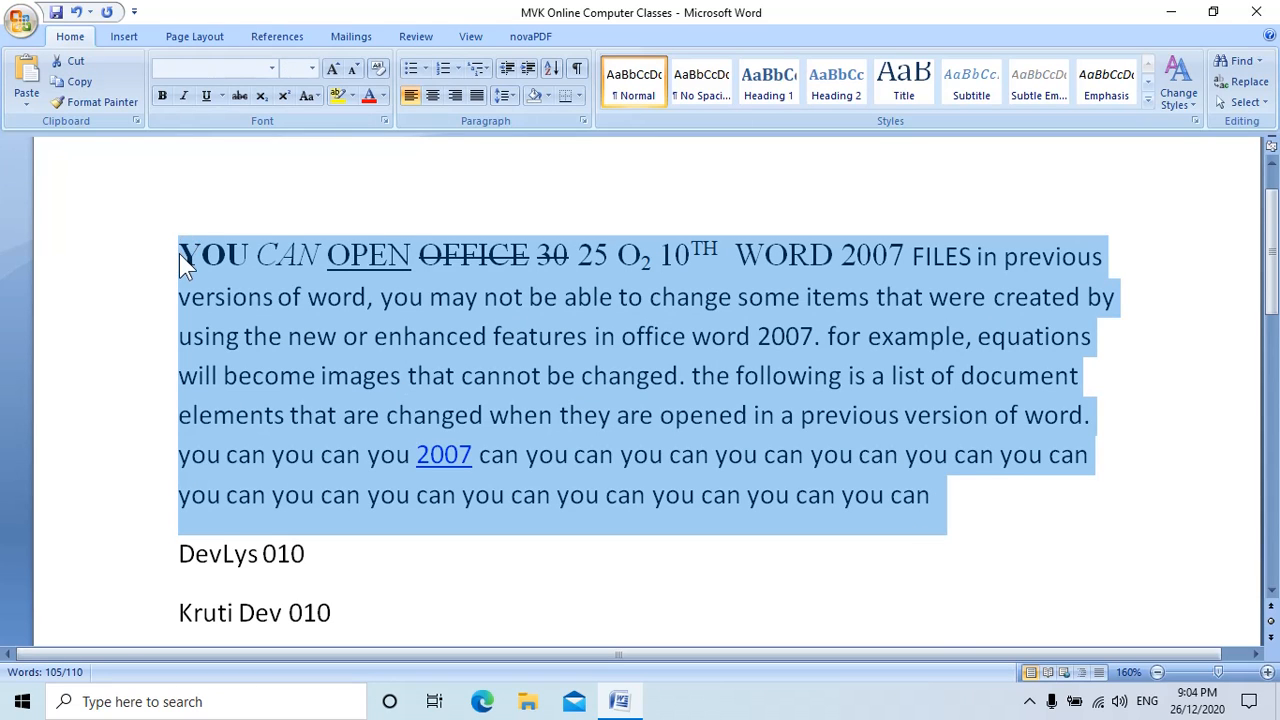
{"action": "left_click", "coordinate": [318, 95]}
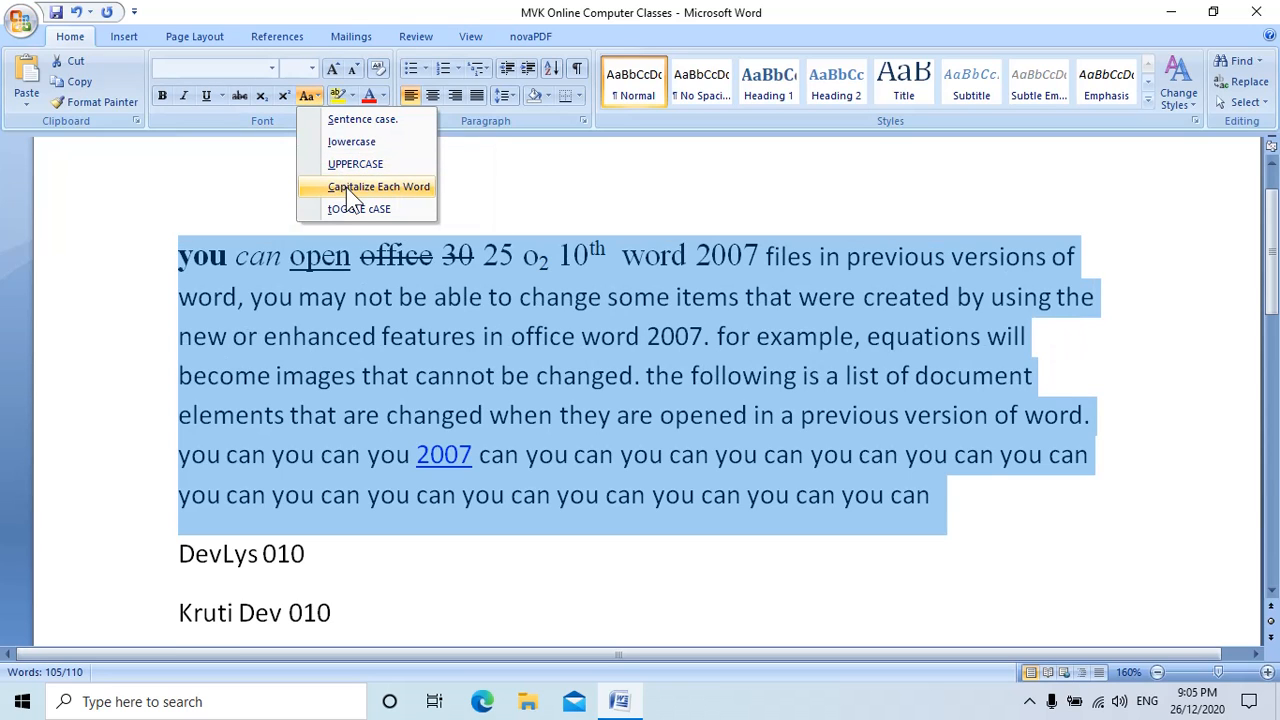
{"action": "left_click", "coordinate": [346, 187]}
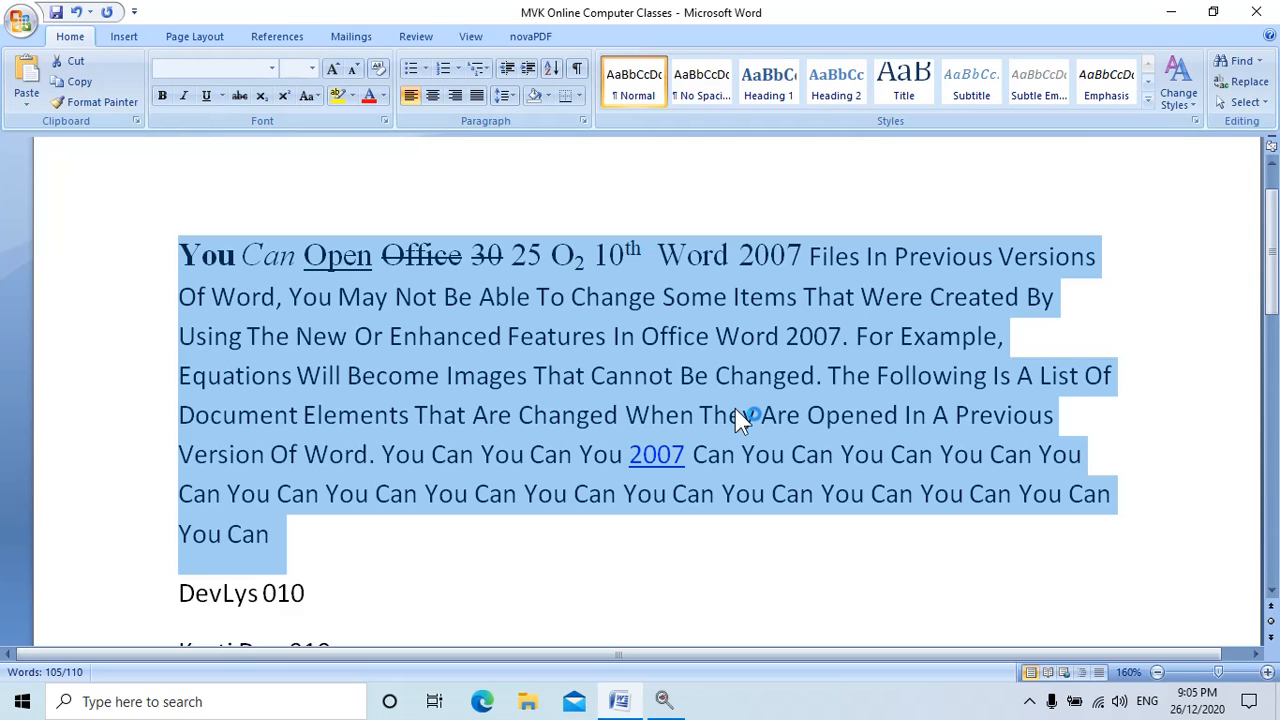
{"action": "key", "text": "ctrl+j"}
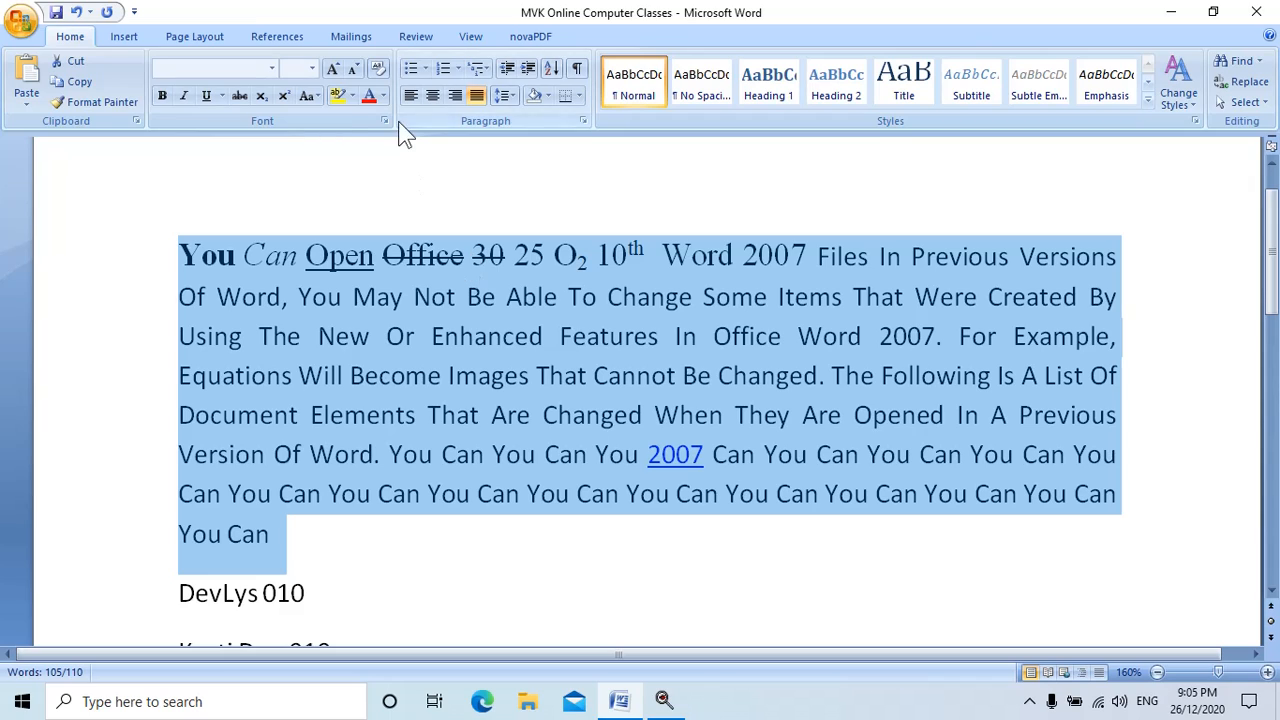
{"action": "left_click", "coordinate": [305, 96]}
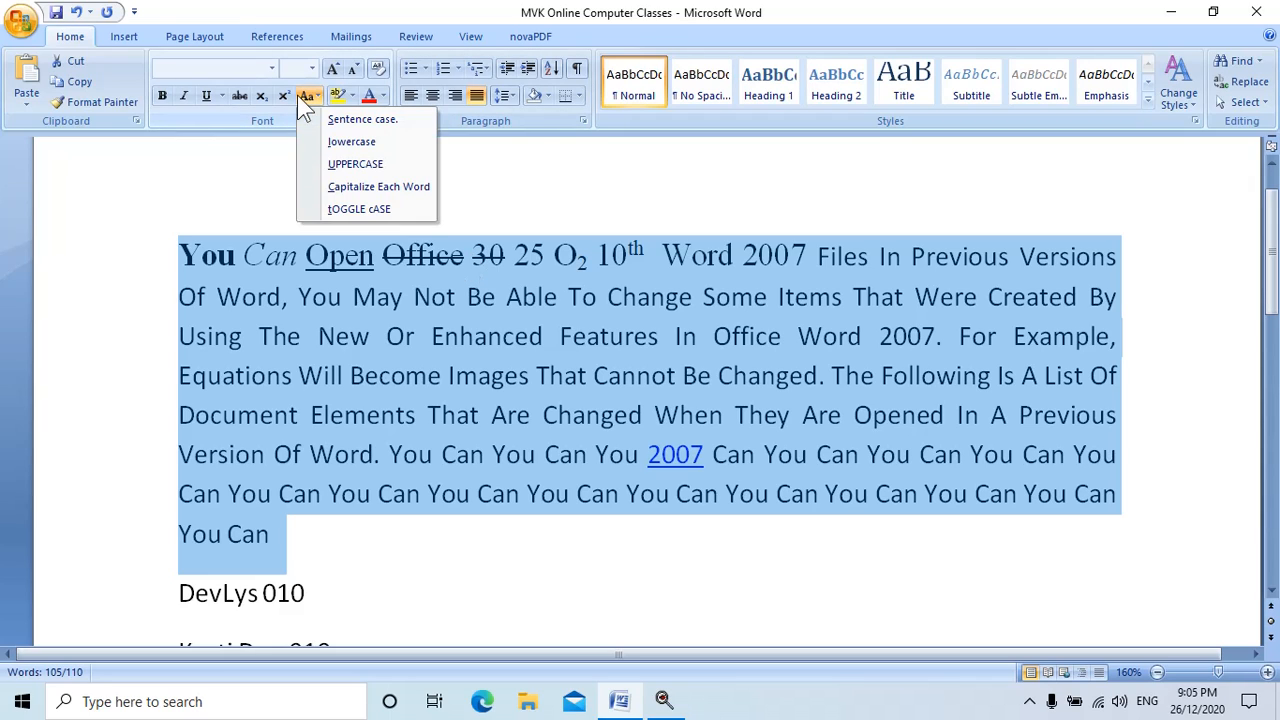
{"action": "left_click", "coordinate": [416, 190]}
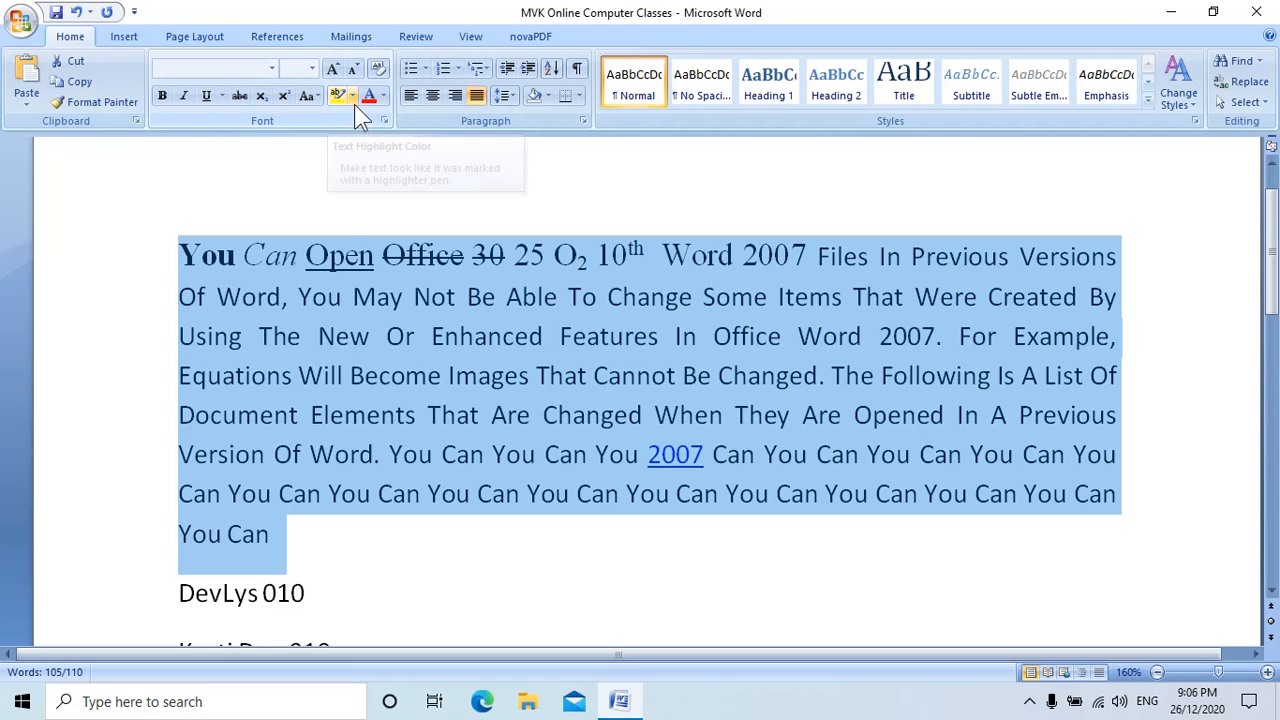
Highlight "You", "Be", "Change", "Become", "Elements", "Word." and a run of four "You Can" pairs in yellow within the first paragraph
{"action": "left_click", "coordinate": [387, 277]}
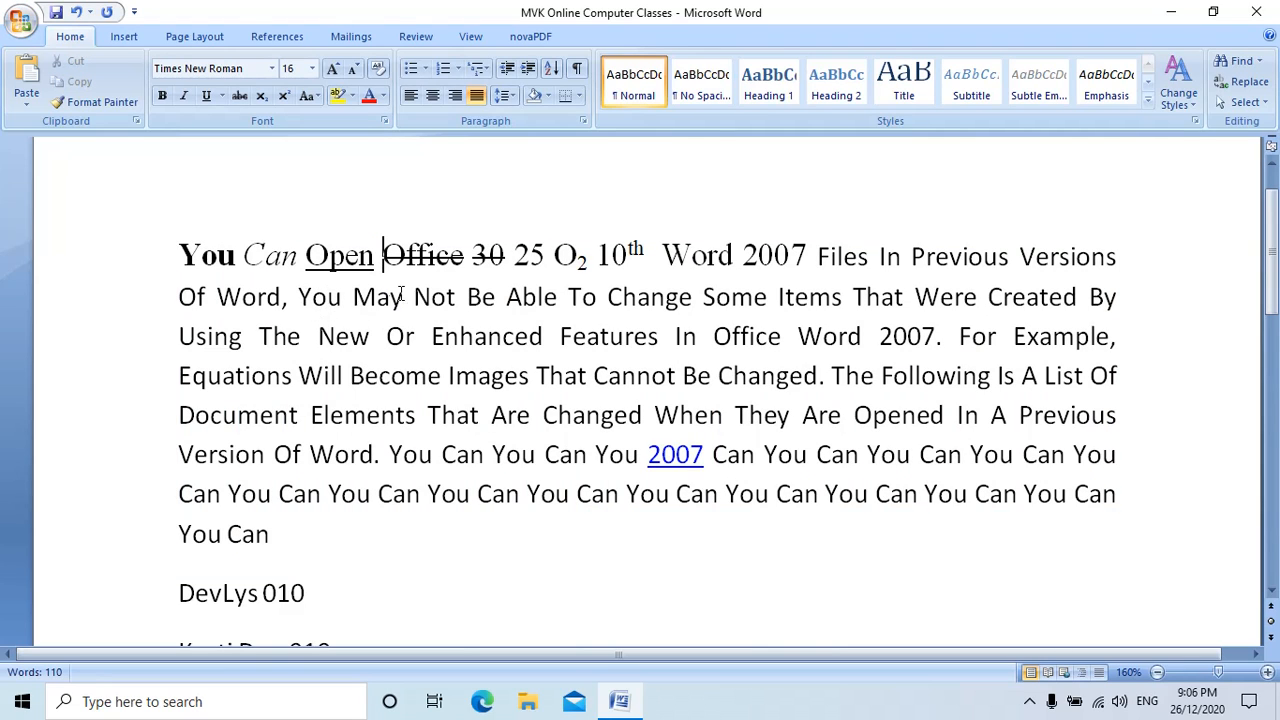
{"action": "left_click", "coordinate": [338, 95]}
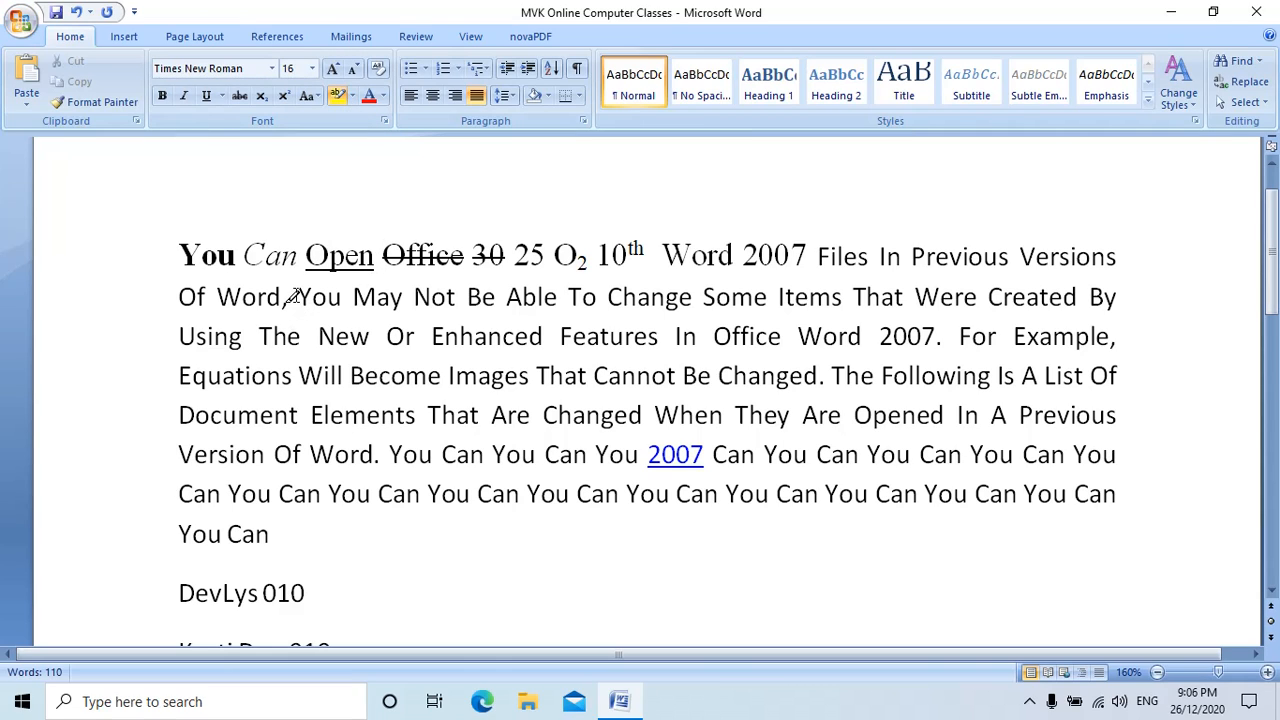
{"action": "left_click_drag", "start_coordinate": [292, 297], "coordinate": [343, 297]}
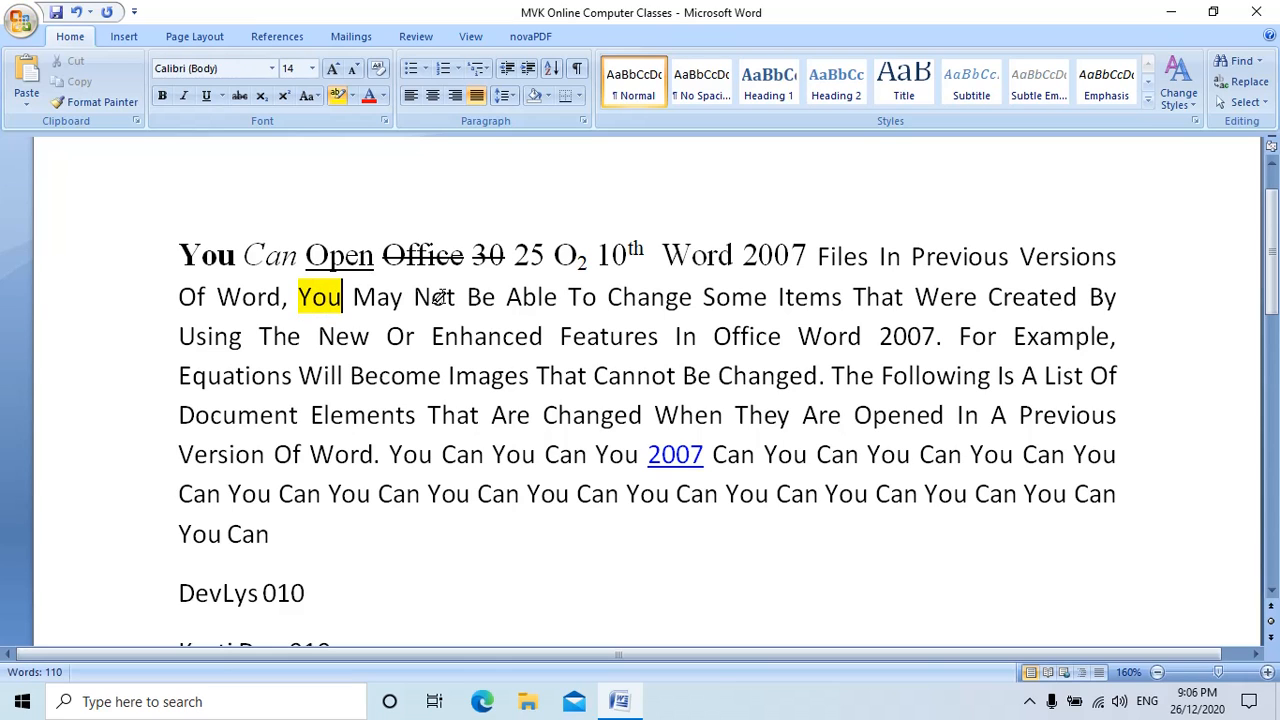
{"action": "left_click_drag", "start_coordinate": [466, 297], "coordinate": [507, 297]}
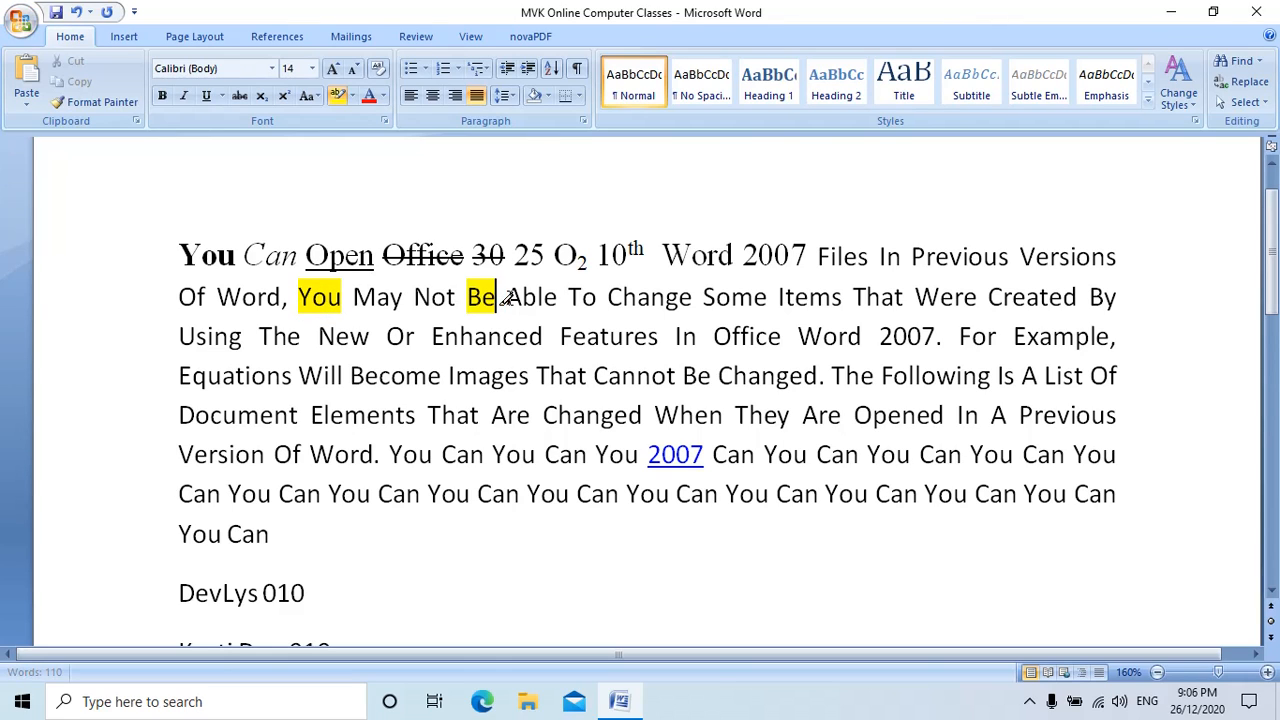
{"action": "mouse_move", "coordinate": [606, 297]}
{"action": "left_mouse_down"}
{"action": "mouse_move", "coordinate": [685, 297]}
{"action": "mouse_move", "coordinate": [668, 300]}
{"action": "left_mouse_up"}
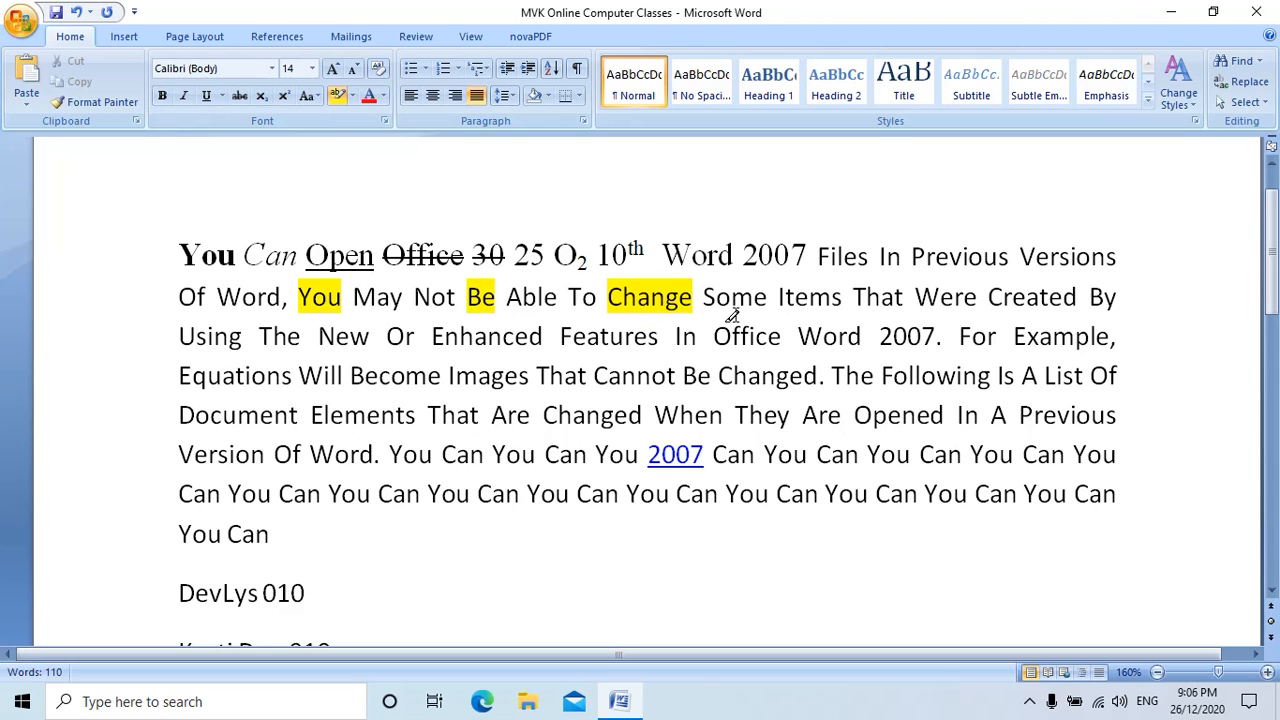
{"action": "left_click_drag", "start_coordinate": [349, 375], "coordinate": [446, 376]}
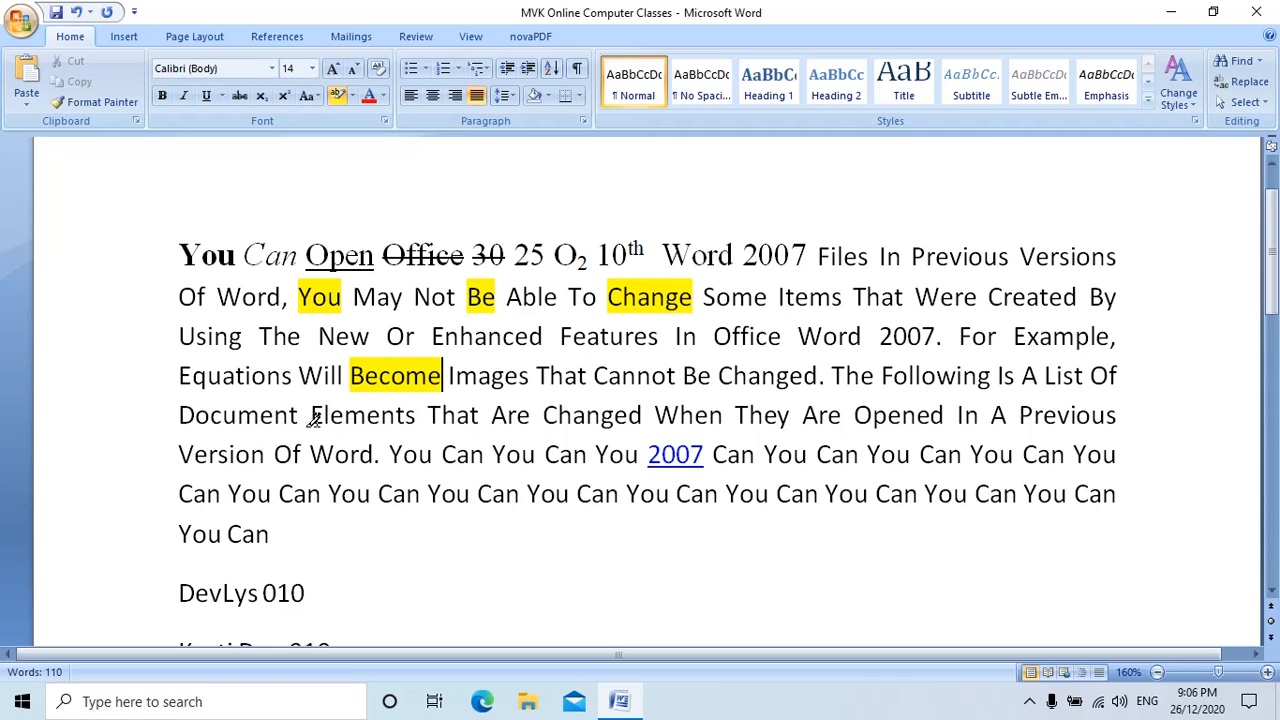
{"action": "left_click_drag", "start_coordinate": [308, 415], "coordinate": [416, 416]}
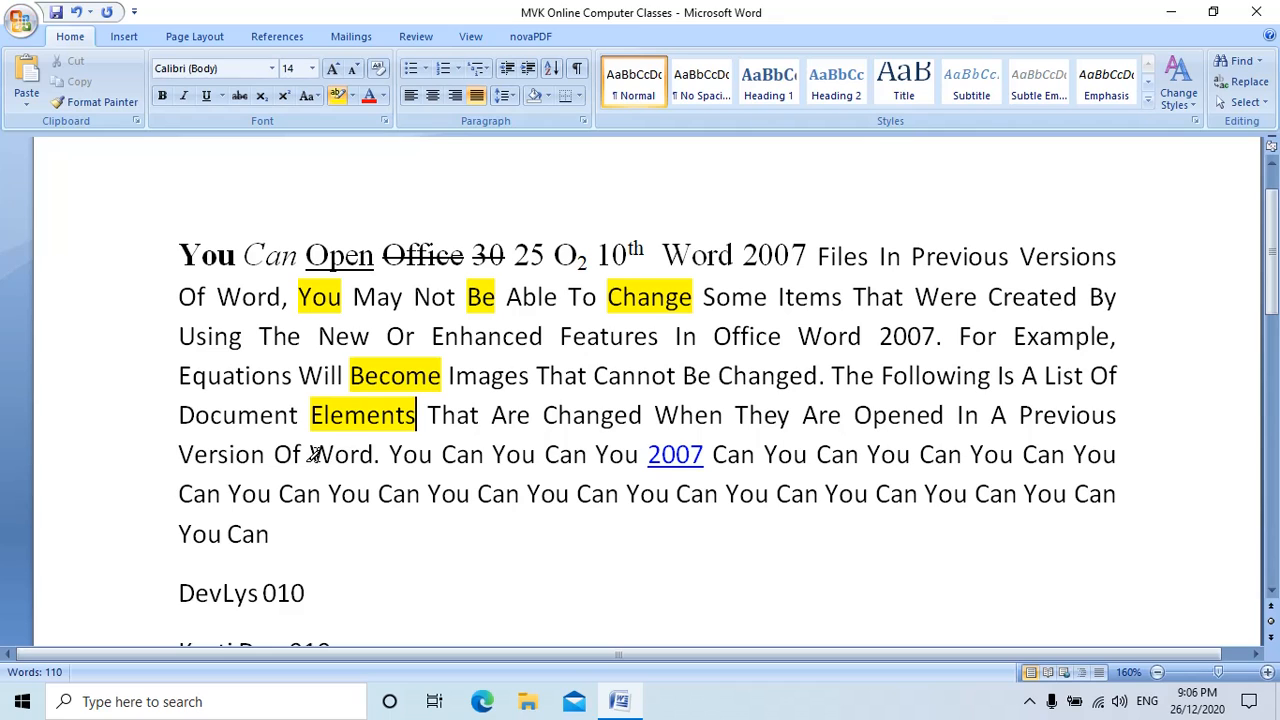
{"action": "left_click_drag", "start_coordinate": [309, 454], "coordinate": [382, 452]}
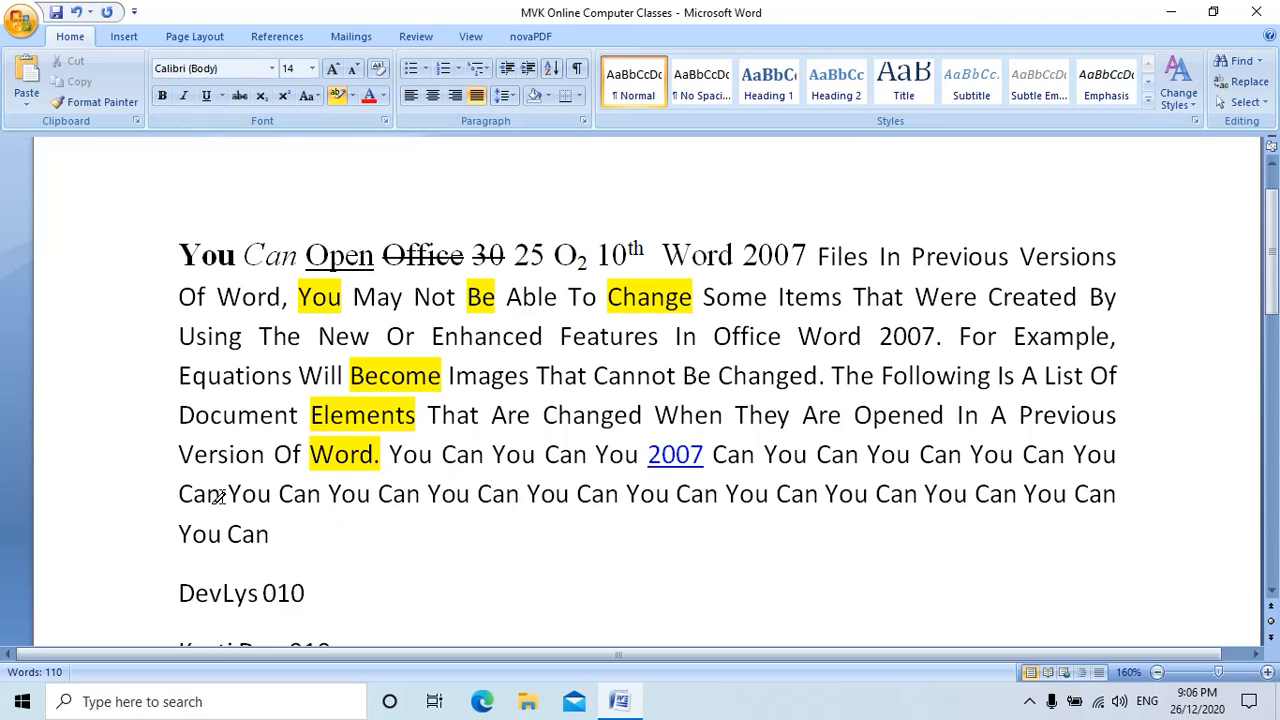
{"action": "left_click_drag", "start_coordinate": [228, 494], "coordinate": [618, 494]}
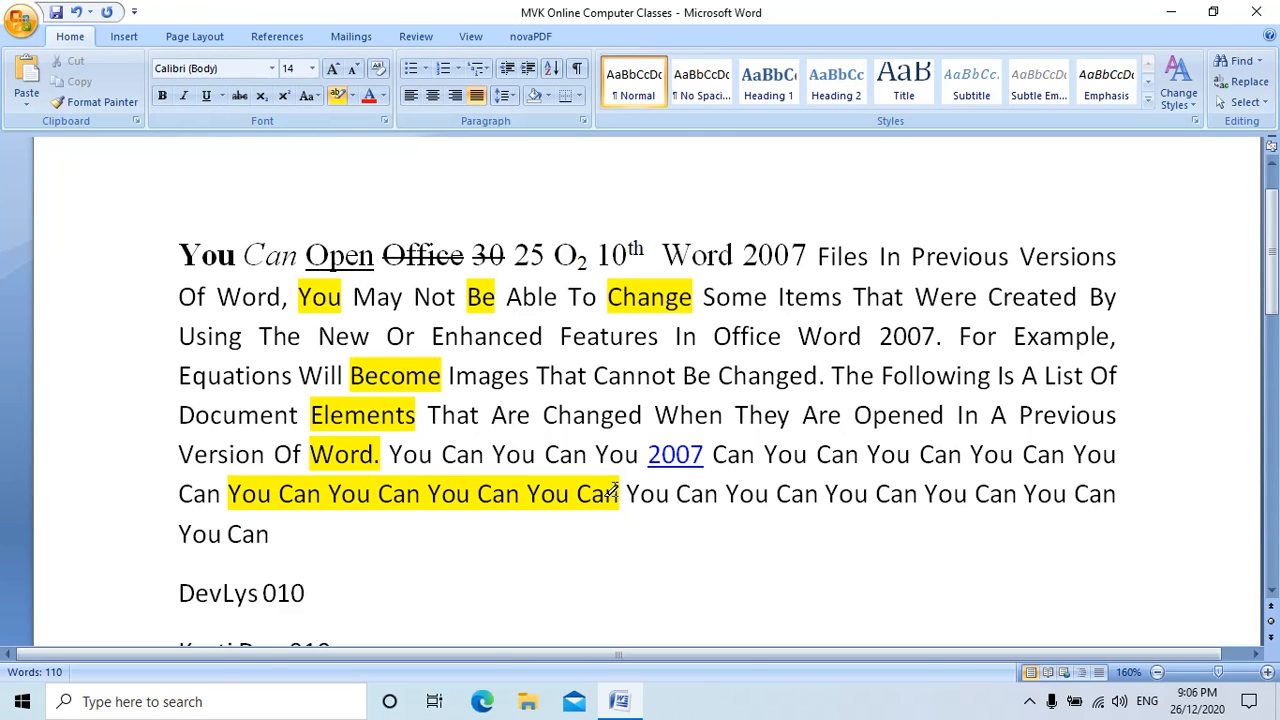
Highlight the word "Cannot" in turquoise and set its font color to red
{"action": "left_click", "coordinate": [351, 97]}
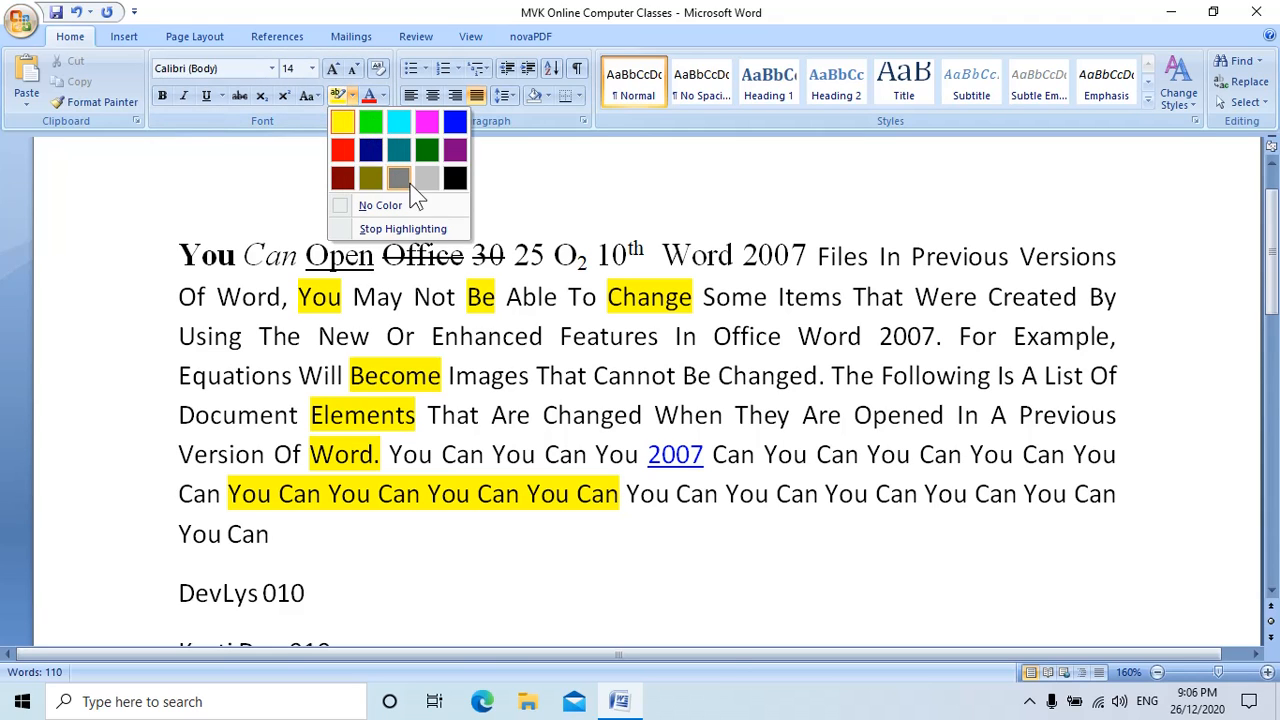
{"action": "left_click", "coordinate": [342, 152]}
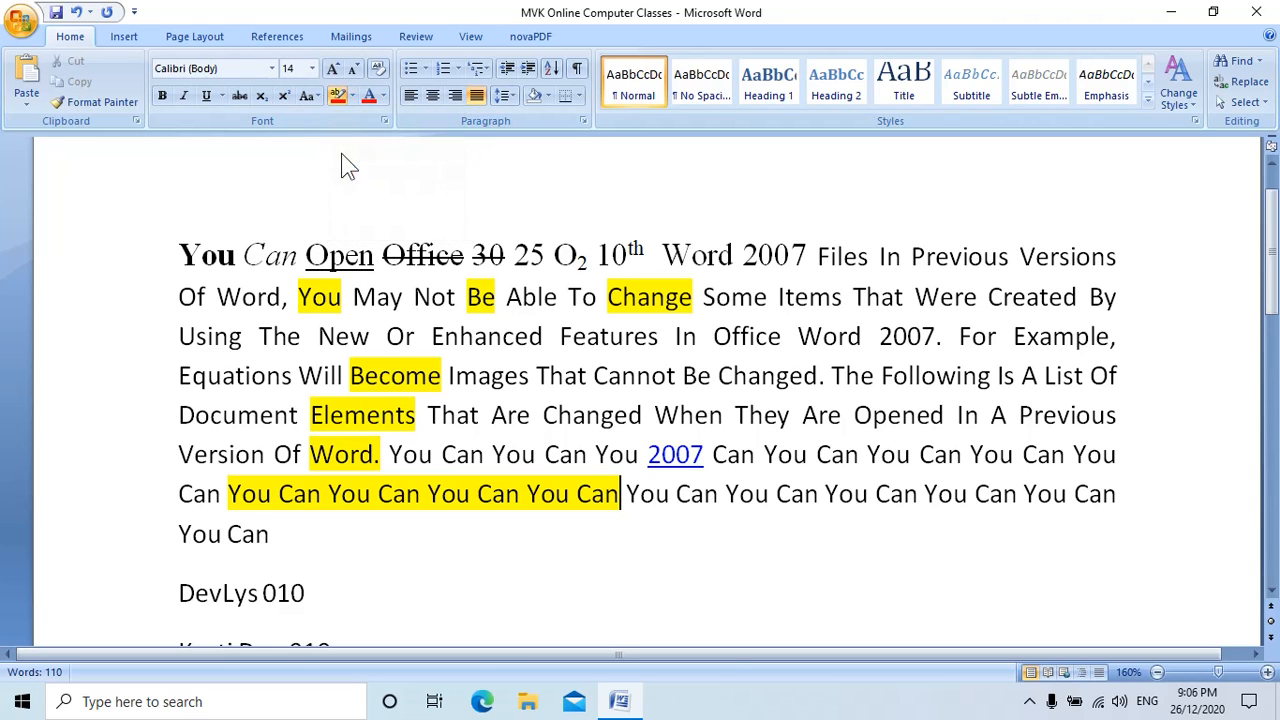
{"action": "left_click", "coordinate": [351, 97]}
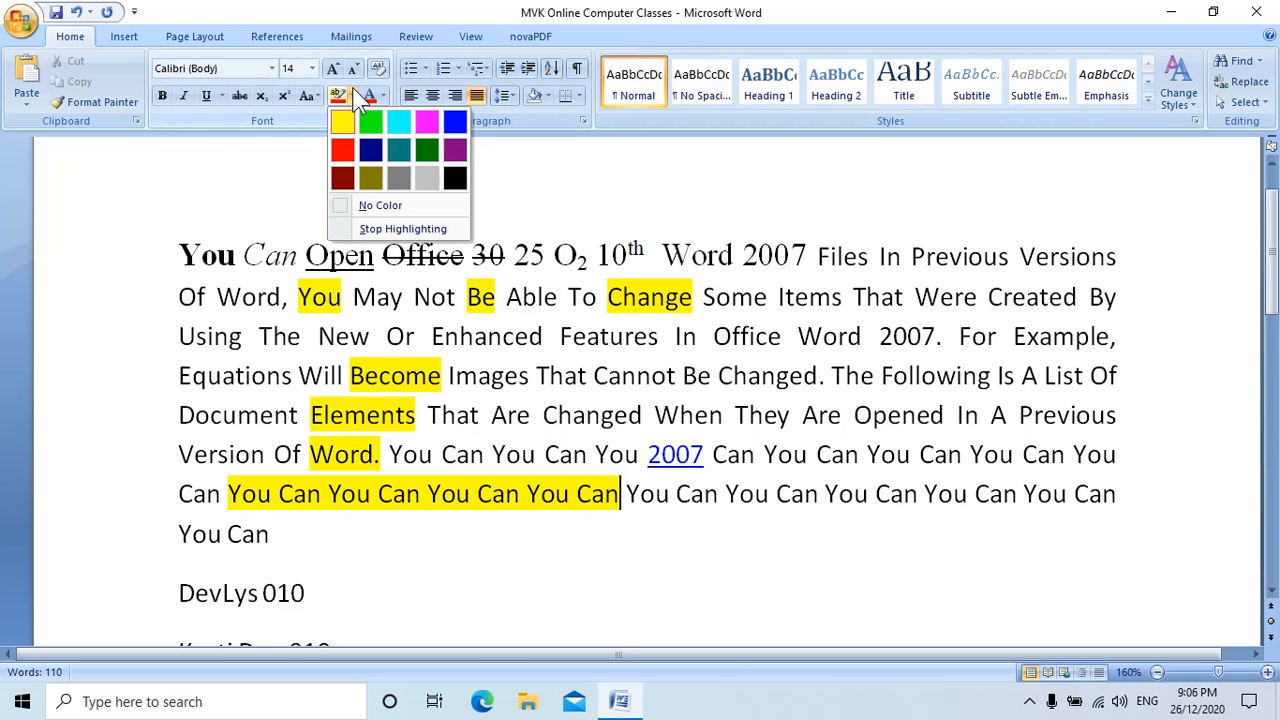
{"action": "left_click", "coordinate": [399, 133]}
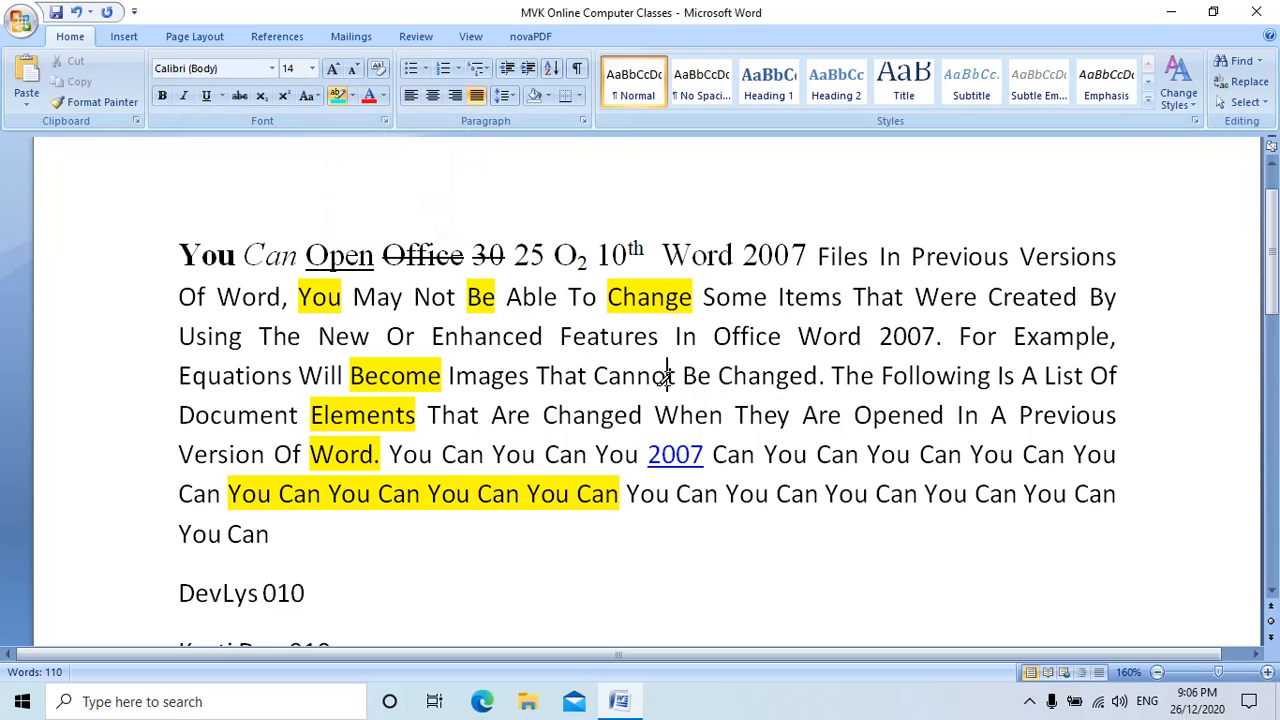
{"action": "left_click_drag", "start_coordinate": [668, 376], "coordinate": [592, 376]}
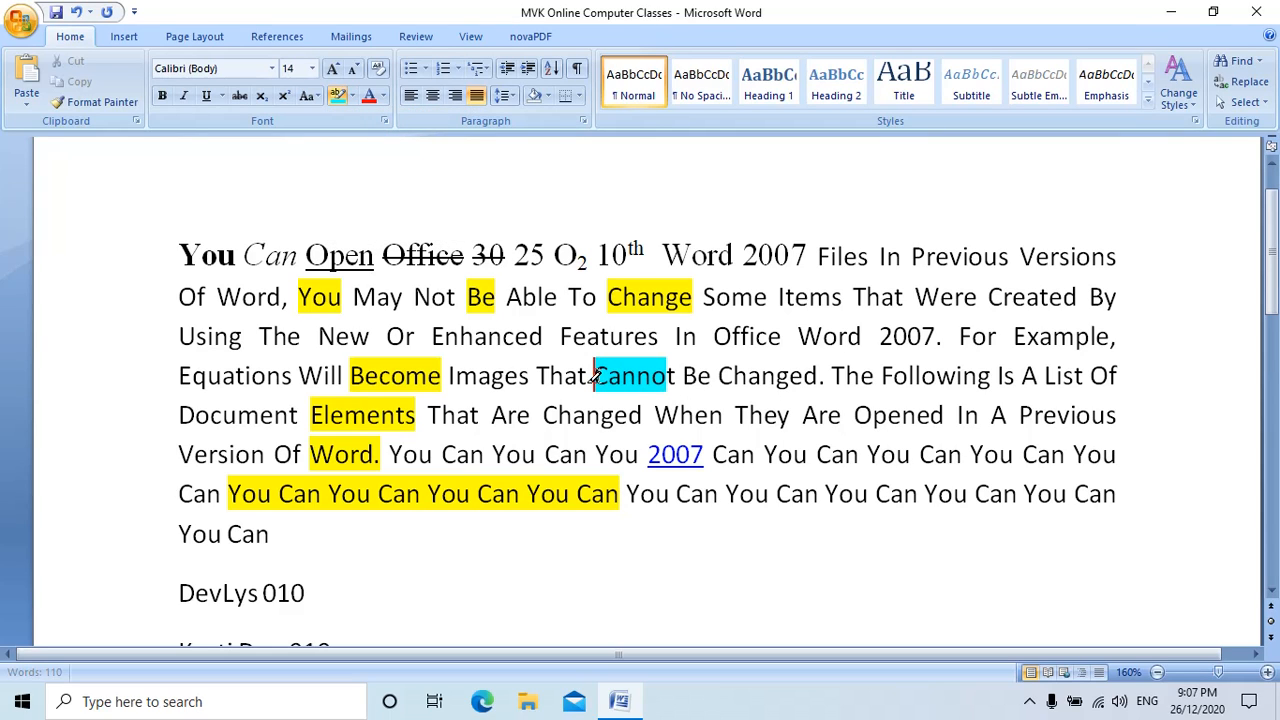
{"action": "left_click", "coordinate": [733, 376]}
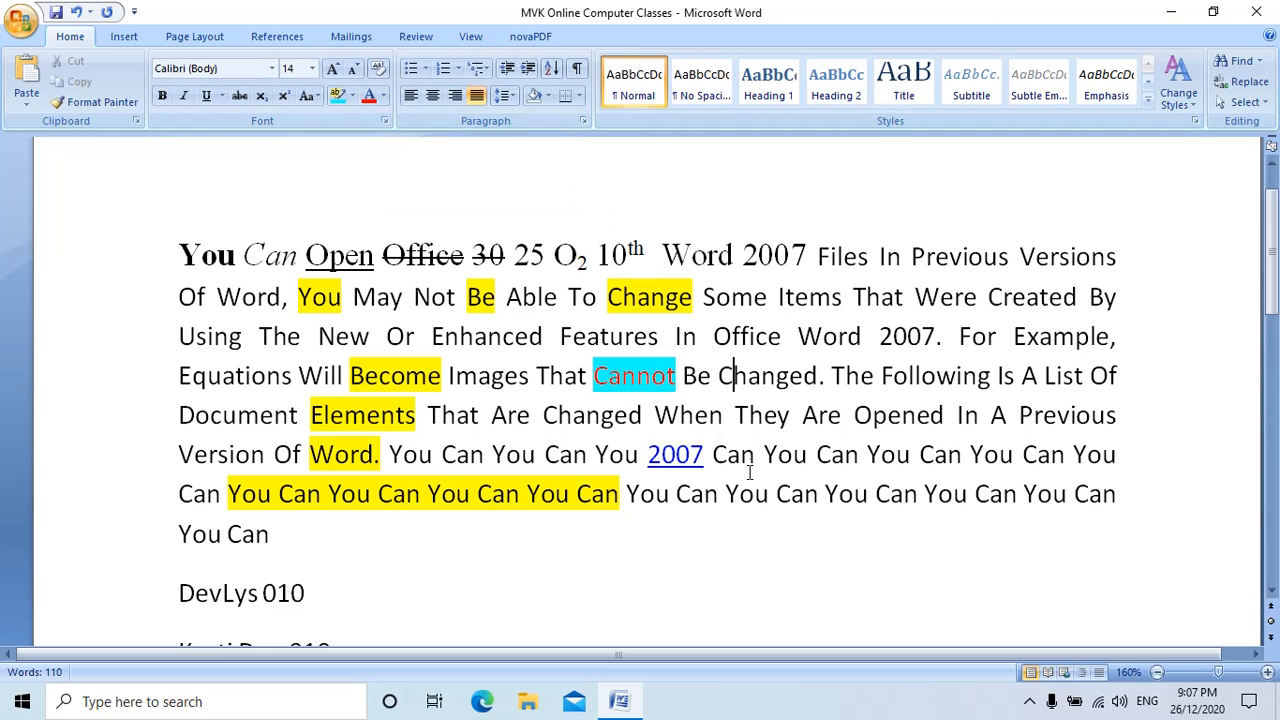
Select the word "Changed." after "Cannot Be", try an orange font color on it and set it to purple
{"action": "left_click", "coordinate": [722, 376]}
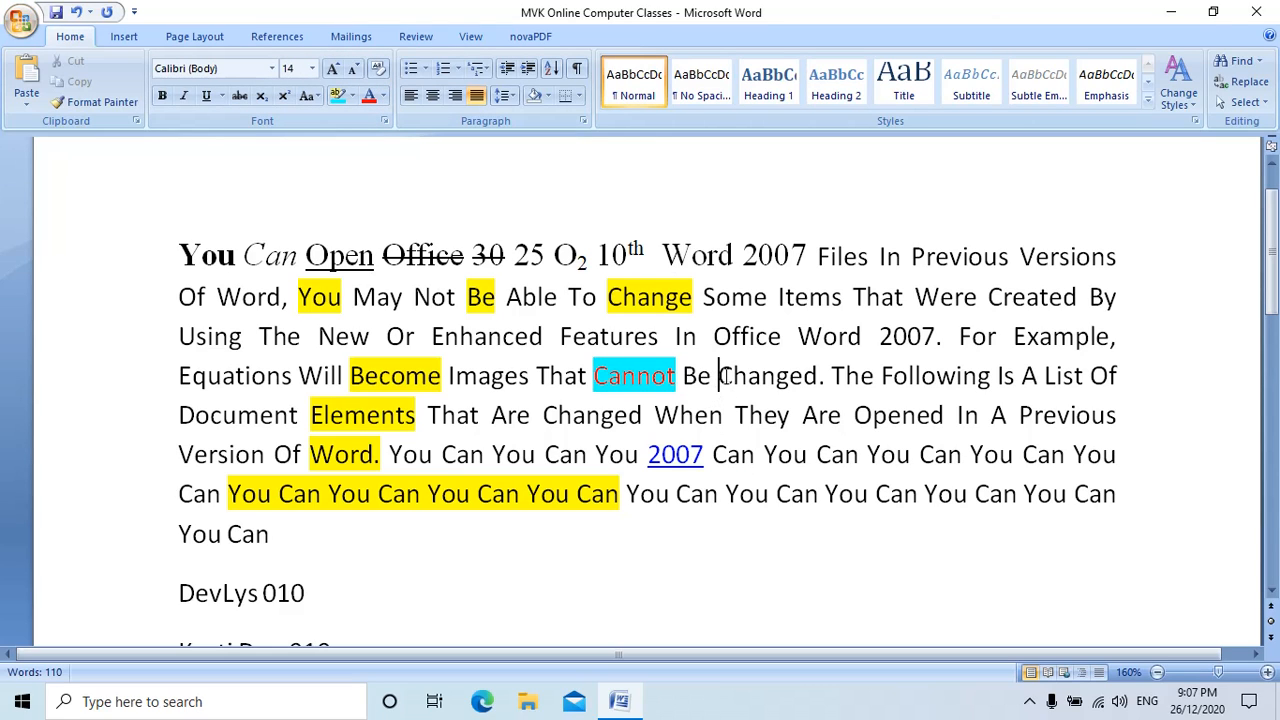
{"action": "left_click", "coordinate": [825, 376], "text": "shift"}
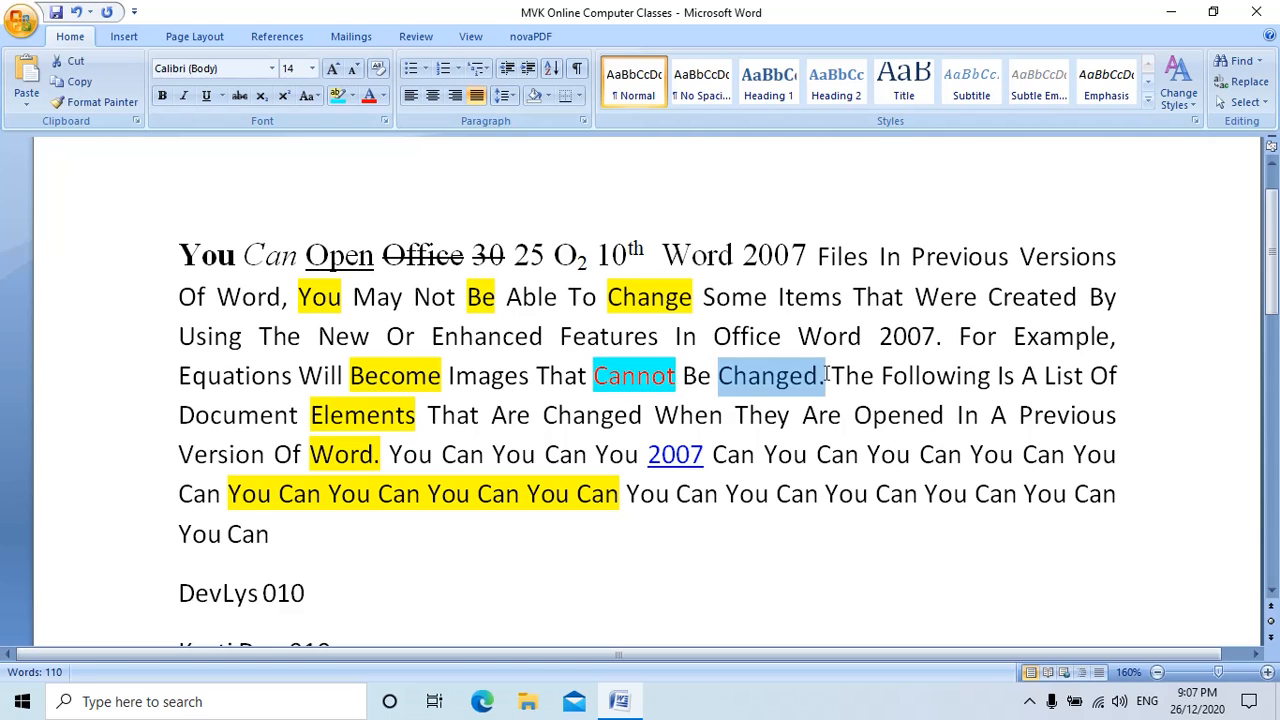
{"action": "left_click", "coordinate": [382, 96]}
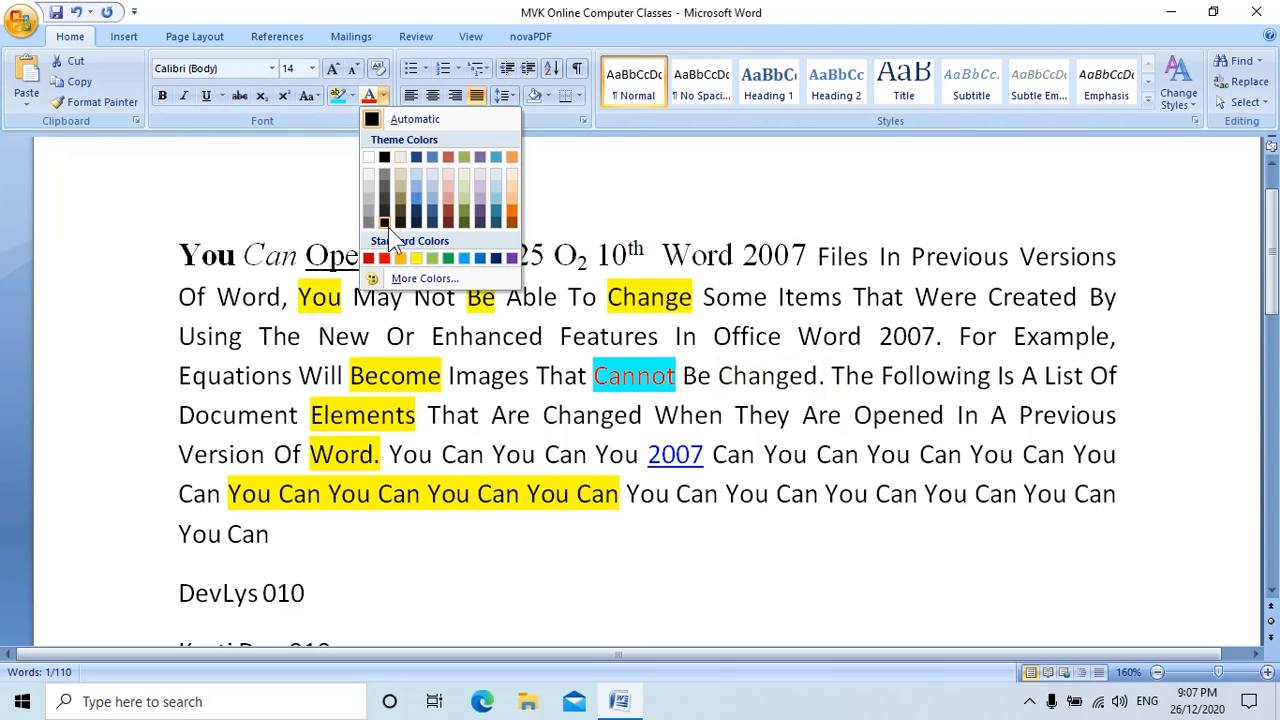
{"action": "left_click", "coordinate": [509, 212]}
{"action": "left_click", "coordinate": [382, 96]}
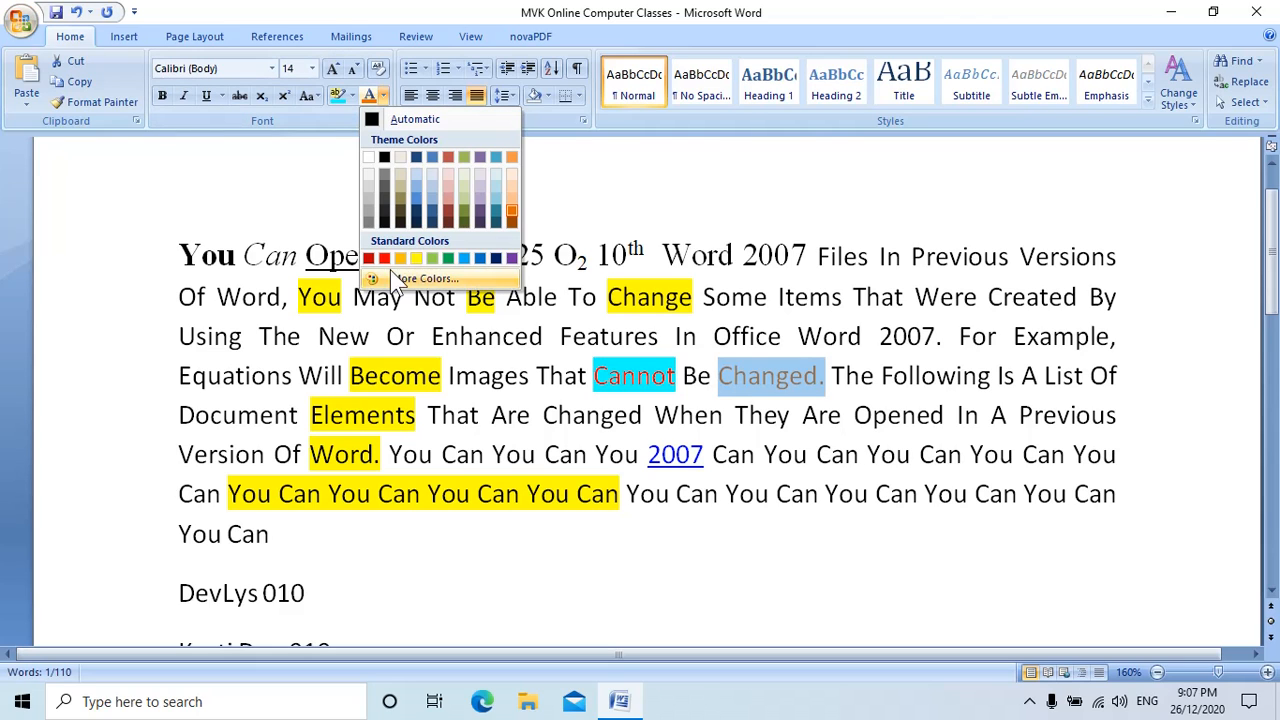
{"action": "key", "text": "Escape"}
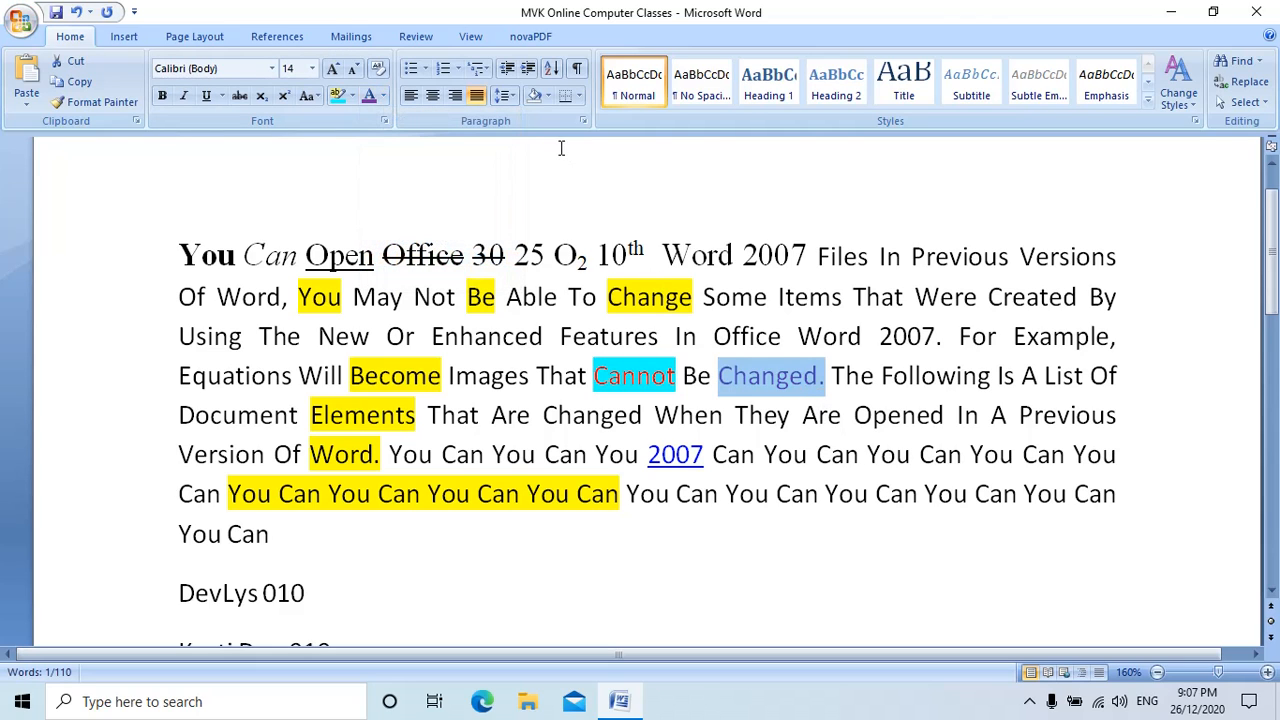